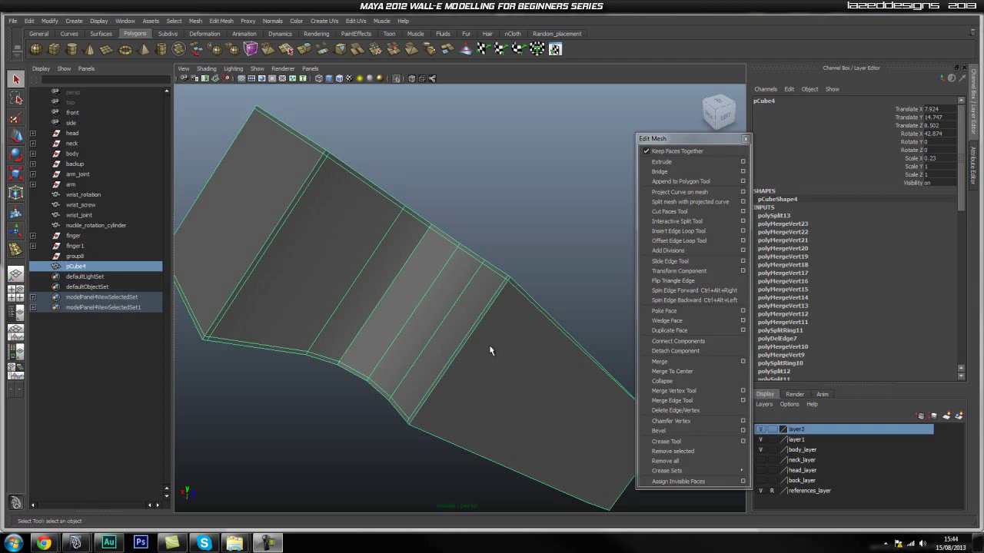
pyautogui.keyDown('alt'); pyautogui.moveTo(409, 339); pyautogui.dragTo(377, 339); pyautogui.keyUp('alt')
pyautogui.keyDown('alt'); pyautogui.moveTo(466, 357); pyautogui.dragTo(433, 282, button='middle'); pyautogui.keyUp('alt')
pyautogui.keyDown('alt'); pyautogui.moveTo(432, 282); pyautogui.dragTo(504, 338, button='right'); pyautogui.keyUp('alt')
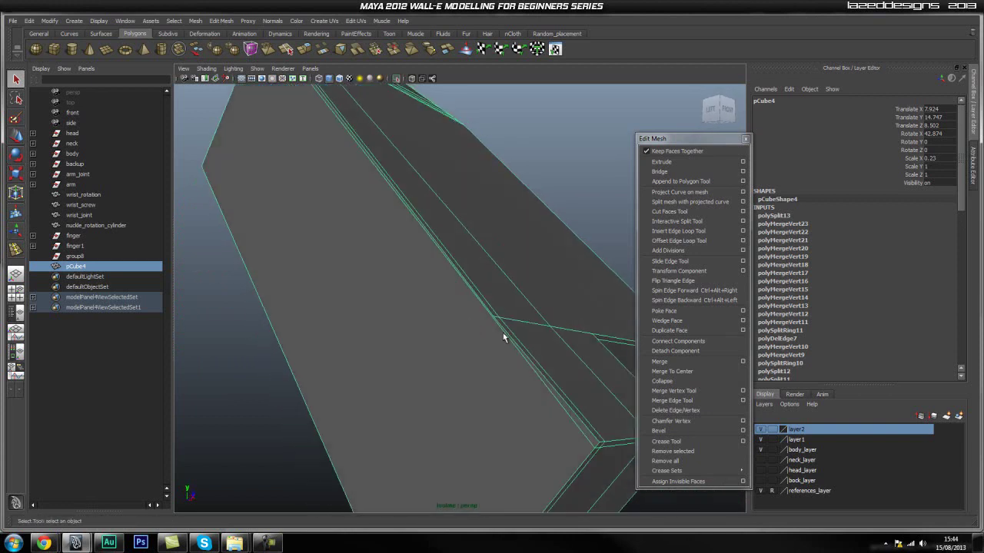
pyautogui.click(678, 241)
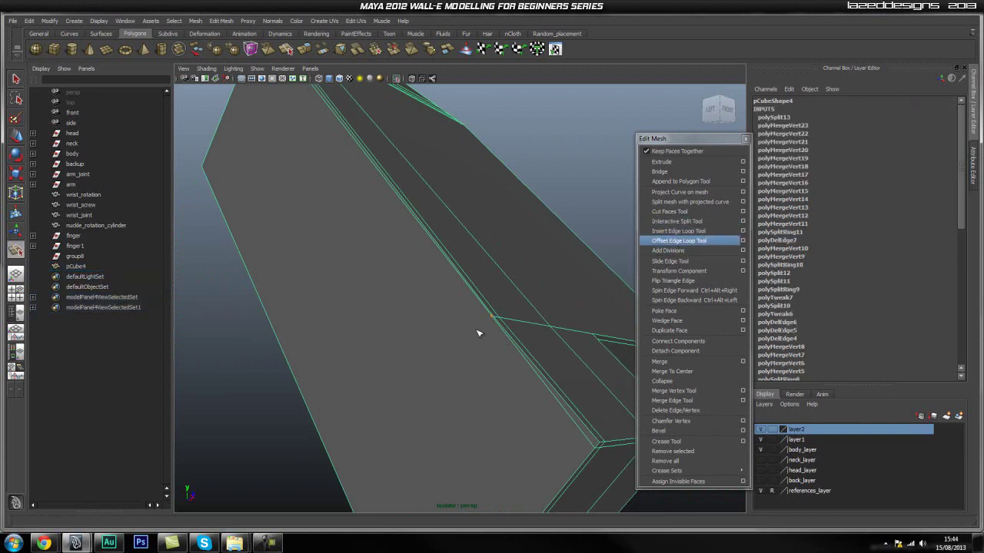
pyautogui.keyDown('alt'); pyautogui.moveTo(486, 332); pyautogui.dragTo(499, 317, button='right'); pyautogui.keyUp('alt')
pyautogui.press('q')
# - Select the long border edge beside the side-face seam and shift it slightly with the Move tool
pyautogui.click(499, 309)
pyautogui.press('w')
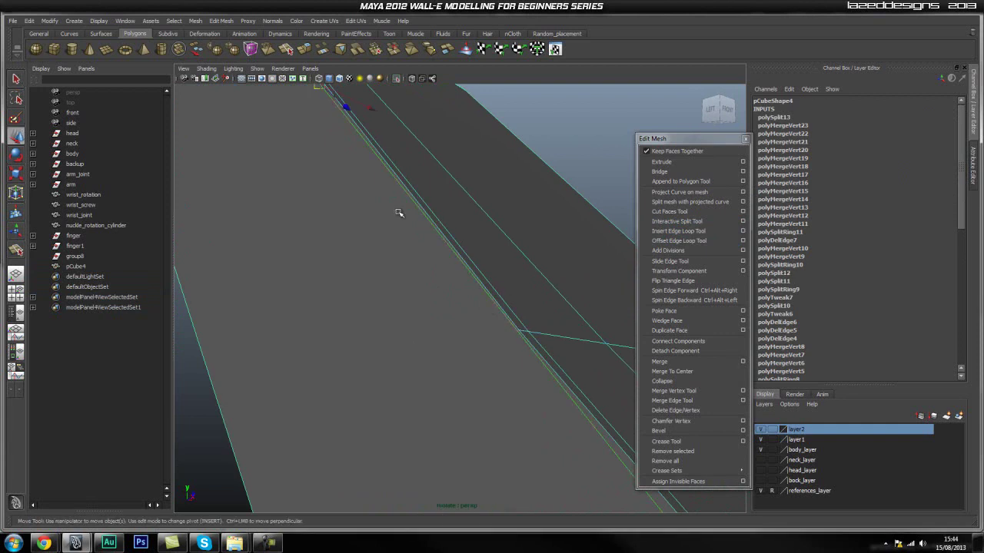
pyautogui.keyDown('alt'); pyautogui.moveTo(449, 238); pyautogui.dragTo(422, 249); pyautogui.keyUp('alt')
pyautogui.moveTo(352, 96); pyautogui.dragTo(350, 98, button='middle')
pyautogui.keyDown('alt'); pyautogui.moveTo(485, 281); pyautogui.dragTo(551, 274, button='right'); pyautogui.keyUp('alt')
# - Cut a new edge across the narrow border strip near the part's corner with the Interactive Split Tool
pyautogui.click(680, 231)
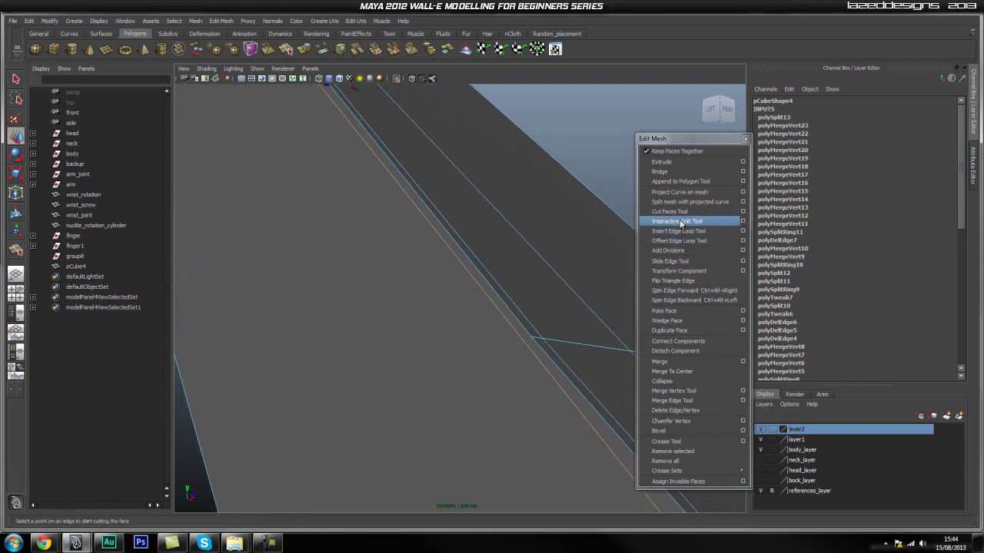
pyautogui.keyDown('alt'); pyautogui.moveTo(385, 405); pyautogui.dragTo(425, 334); pyautogui.keyUp('alt')
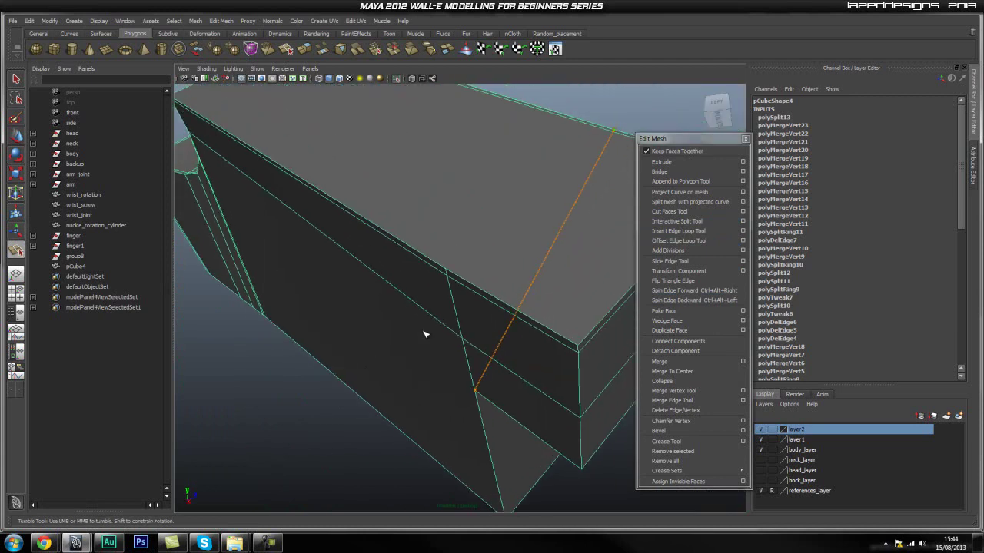
pyautogui.click(447, 269)
pyautogui.keyDown('alt'); pyautogui.moveTo(495, 259); pyautogui.dragTo(417, 395); pyautogui.keyUp('alt')
pyautogui.keyDown('alt'); pyautogui.moveTo(417, 396); pyautogui.dragTo(328, 300, button='middle'); pyautogui.keyUp('alt')
pyautogui.keyDown('alt'); pyautogui.moveTo(328, 300); pyautogui.dragTo(358, 246, button='right'); pyautogui.keyUp('alt')
pyautogui.press('q')
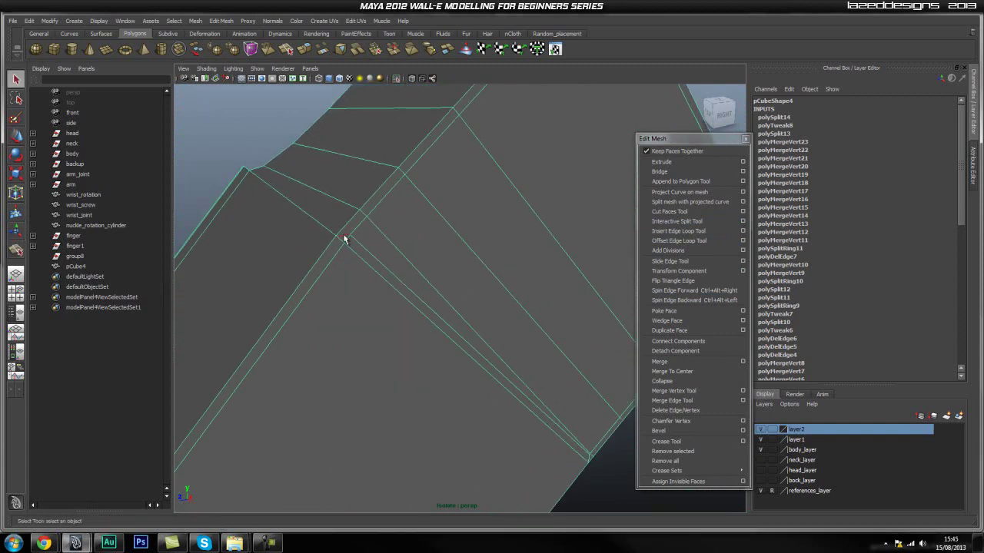
# - Delete the redundant edges converging on the lower corner of the side face
pyautogui.click(379, 259)
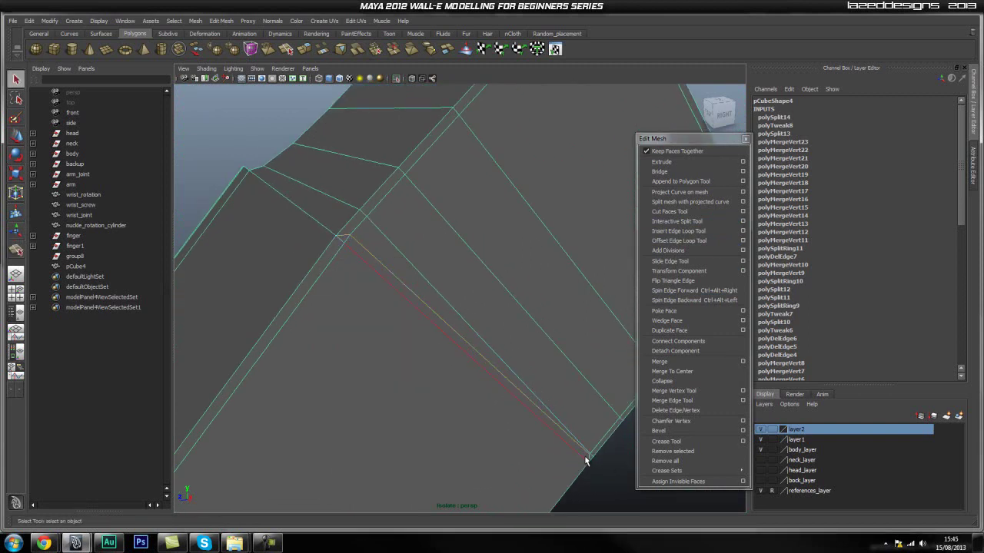
pyautogui.keyDown('shift'); pyautogui.moveTo(550, 366); pyautogui.dragTo(516, 377, button='right'); pyautogui.keyUp('shift')
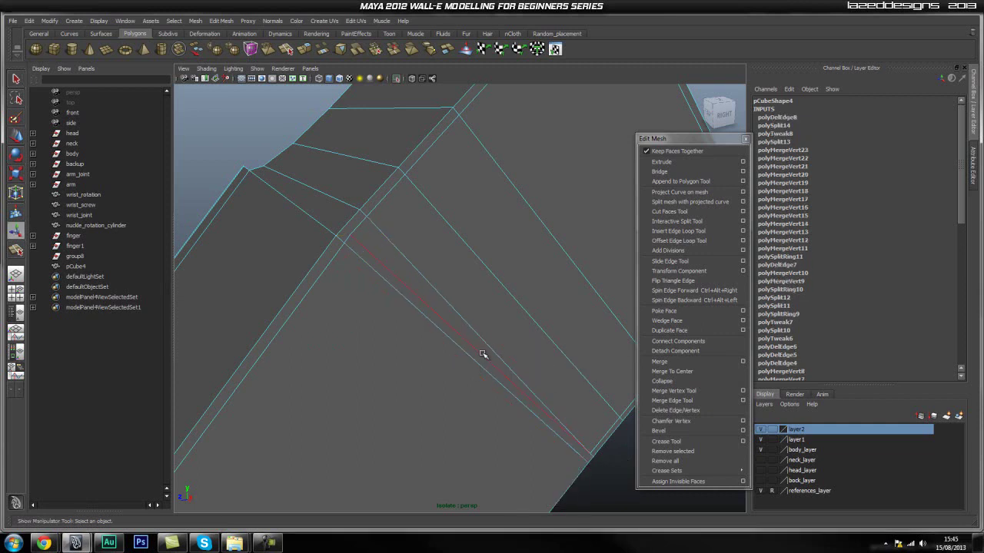
pyautogui.keyDown('shift'); pyautogui.moveTo(516, 340); pyautogui.dragTo(489, 353, button='right'); pyautogui.keyUp('shift')
# - Switch to the straight-on right-side view of the part and frame it
pyautogui.keyDown('alt'); pyautogui.moveTo(489, 353); pyautogui.dragTo(578, 388); pyautogui.keyUp('alt')
pyautogui.keyDown('alt'); pyautogui.moveTo(421, 324); pyautogui.dragTo(435, 353, button='middle'); pyautogui.keyUp('alt')
pyautogui.keyDown('alt'); pyautogui.moveTo(419, 358); pyautogui.dragTo(488, 404); pyautogui.keyUp('alt')
pyautogui.keyDown('alt'); pyautogui.moveTo(488, 405); pyautogui.dragTo(352, 361, button='middle'); pyautogui.keyUp('alt')
pyautogui.keyDown('alt'); pyautogui.moveTo(352, 360); pyautogui.dragTo(269, 370); pyautogui.keyUp('alt')
pyautogui.keyDown('alt'); pyautogui.moveTo(372, 371); pyautogui.dragTo(315, 369, button='middle'); pyautogui.keyUp('alt')
pyautogui.press('space')
pyautogui.moveTo(418, 362); pyautogui.dragTo(466, 363)
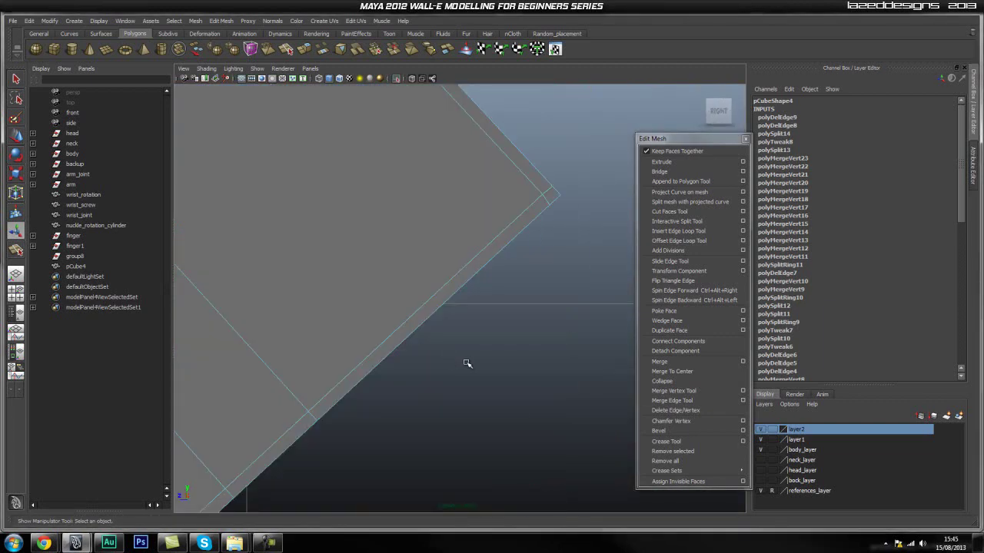
pyautogui.press('f')
pyautogui.press('y')
pyautogui.press('f')
pyautogui.keyDown('alt'); pyautogui.moveTo(384, 331); pyautogui.dragTo(598, 345, button='right'); pyautogui.keyUp('alt')
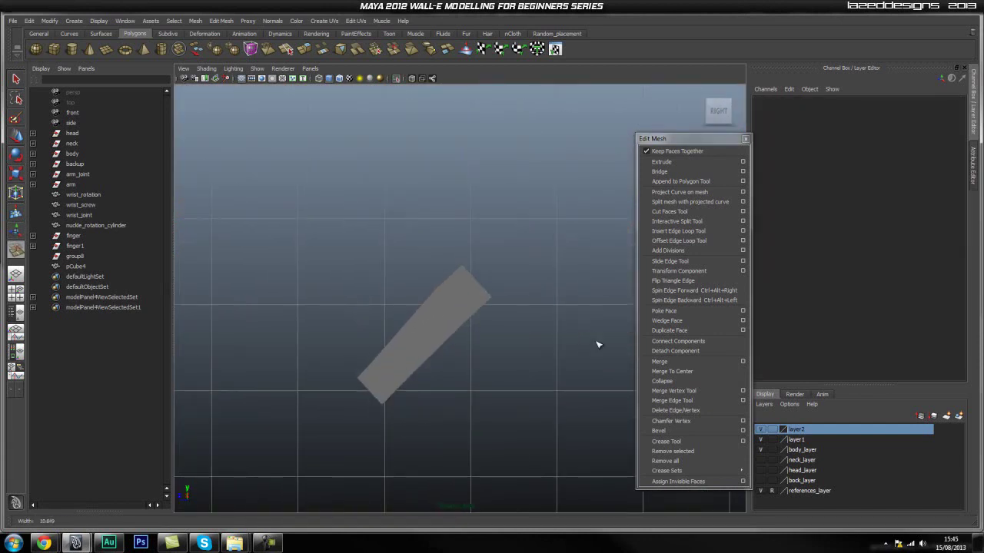
# - Move the vertices at the side face's lower corner along the border to straighten the diagonal edges
pyautogui.press('q')
pyautogui.click(435, 310)
pyautogui.keyDown('alt'); pyautogui.moveTo(372, 317); pyautogui.dragTo(413, 367, button='right'); pyautogui.keyUp('alt')
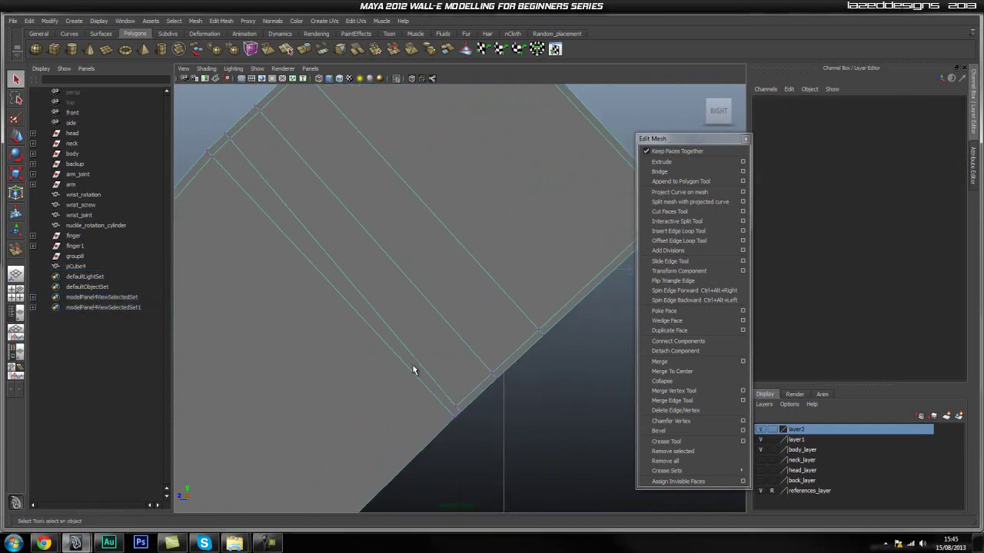
pyautogui.click(455, 408)
pyautogui.press('w')
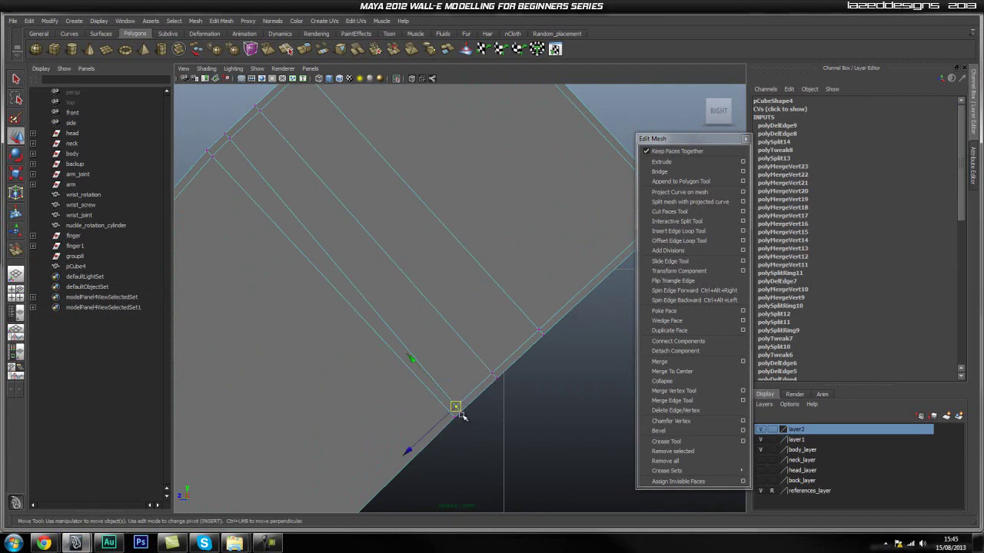
pyautogui.press('q')
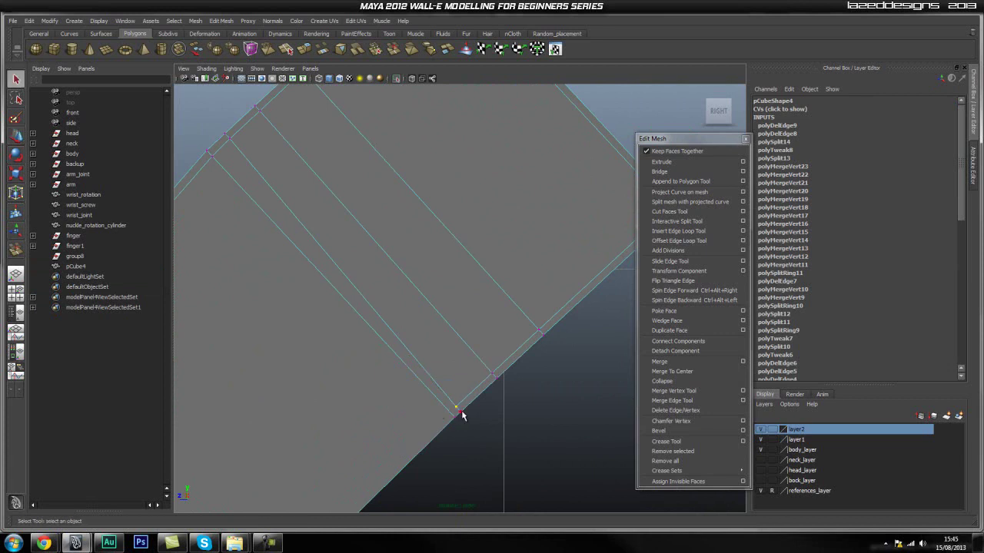
pyautogui.press('w')
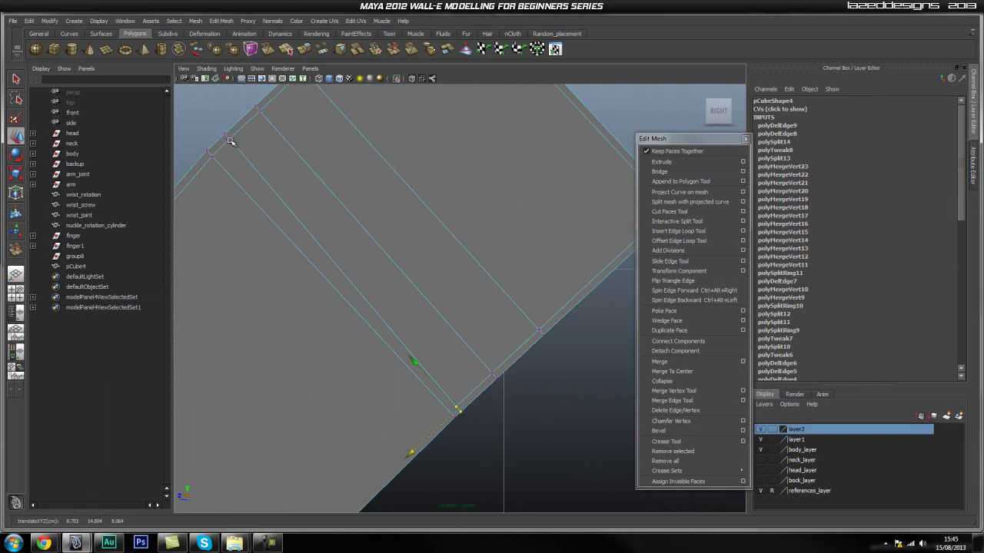
# - Delete the faces at the lower end of the part to open it for rebuilding
pyautogui.press('space')
pyautogui.keyDown('alt'); pyautogui.moveTo(440, 369); pyautogui.dragTo(437, 314); pyautogui.keyUp('alt')
pyautogui.keyDown('alt'); pyautogui.moveTo(301, 283); pyautogui.dragTo(414, 312); pyautogui.keyUp('alt')
pyautogui.keyDown('alt'); pyautogui.moveTo(414, 313); pyautogui.dragTo(428, 328, button='right'); pyautogui.keyUp('alt')
pyautogui.keyDown('alt'); pyautogui.moveTo(427, 327); pyautogui.dragTo(505, 285); pyautogui.keyUp('alt')
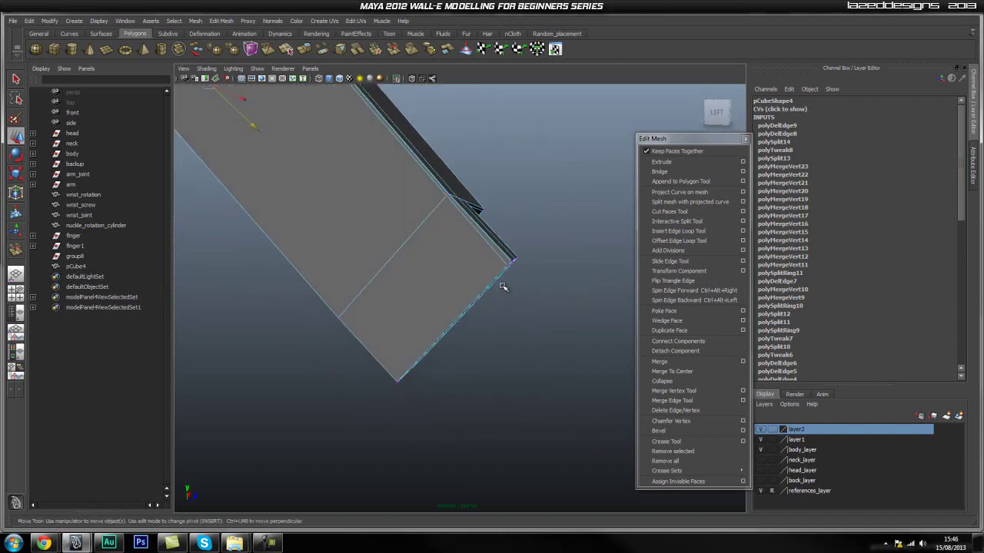
pyautogui.rightClick(459, 292)
pyautogui.keyDown('alt'); pyautogui.moveTo(465, 313); pyautogui.dragTo(521, 311); pyautogui.keyUp('alt')
pyautogui.moveTo(473, 341); pyautogui.dragTo(473, 341)
pyautogui.keyDown('alt'); pyautogui.moveTo(474, 341); pyautogui.dragTo(394, 288); pyautogui.keyUp('alt')
pyautogui.press('Delete')
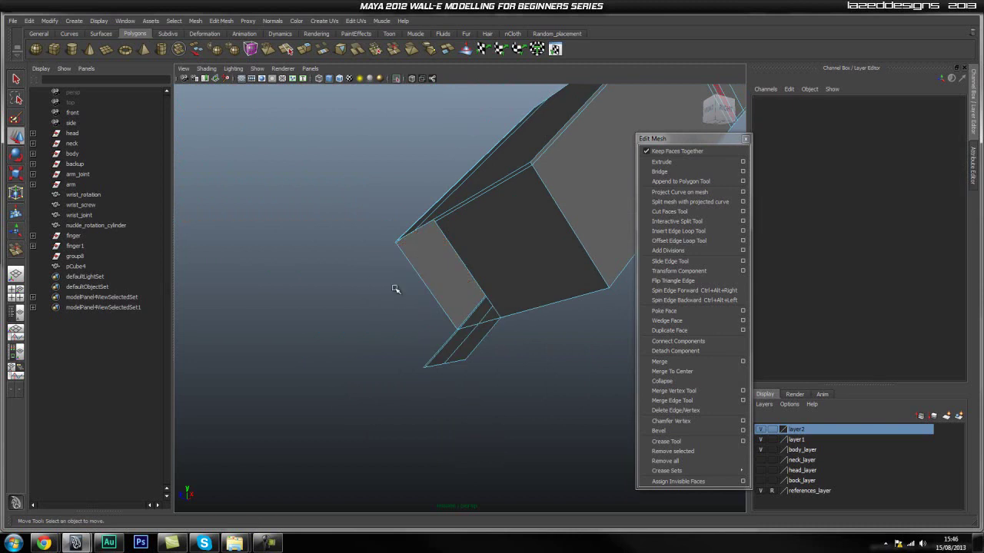
pyautogui.keyDown('alt'); pyautogui.moveTo(273, 315); pyautogui.dragTo(356, 351); pyautogui.keyUp('alt')
pyautogui.moveTo(448, 306); pyautogui.dragTo(283, 357)
pyautogui.press('Delete')
# - Select the open border's edges and extrude them slightly, with an offset of 0 and a local Z translation of -0.006
pyautogui.keyDown('alt'); pyautogui.moveTo(399, 296); pyautogui.dragTo(326, 382); pyautogui.keyUp('alt')
pyautogui.moveTo(319, 380); pyautogui.dragTo(317, 387, button='right')
pyautogui.doubleClick(317, 386)
pyautogui.keyDown('alt'); pyautogui.moveTo(394, 408); pyautogui.dragTo(339, 414); pyautogui.keyUp('alt')
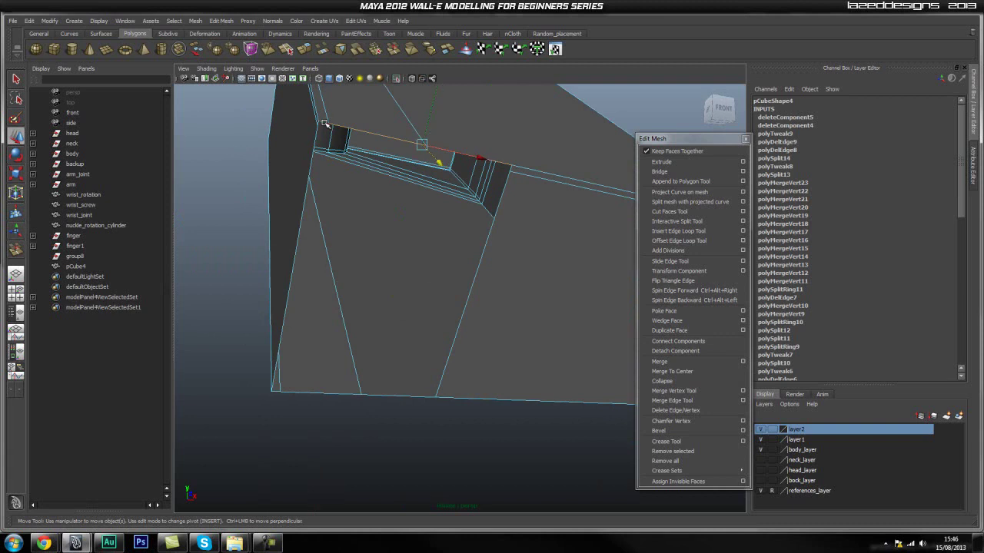
pyautogui.keyDown('alt'); pyautogui.moveTo(469, 195); pyautogui.dragTo(461, 226, button='middle'); pyautogui.keyUp('alt')
pyautogui.keyDown('alt'); pyautogui.moveTo(461, 226); pyautogui.dragTo(399, 259); pyautogui.keyUp('alt')
pyautogui.keyDown('alt'); pyautogui.moveTo(400, 259); pyautogui.dragTo(476, 221, button='right'); pyautogui.keyUp('alt')
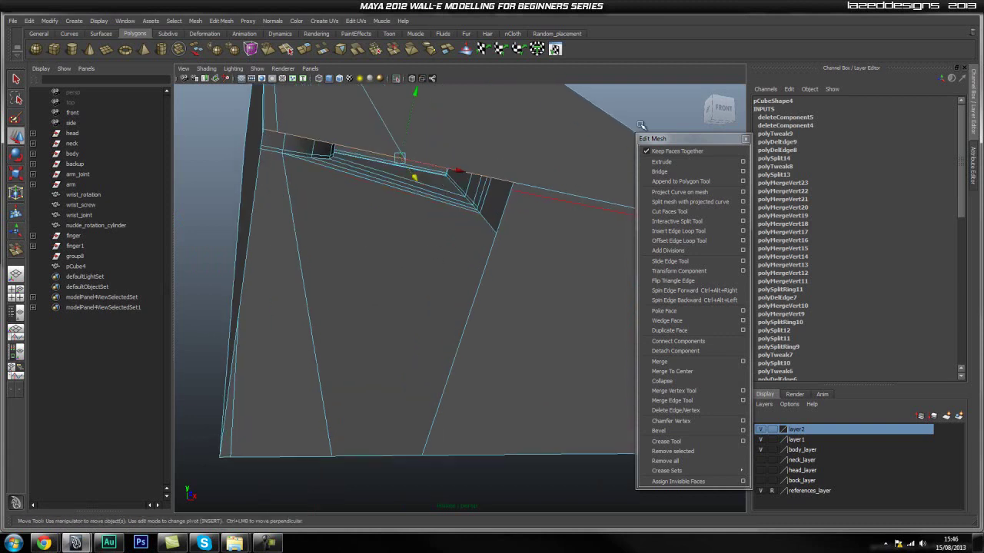
pyautogui.click(680, 164)
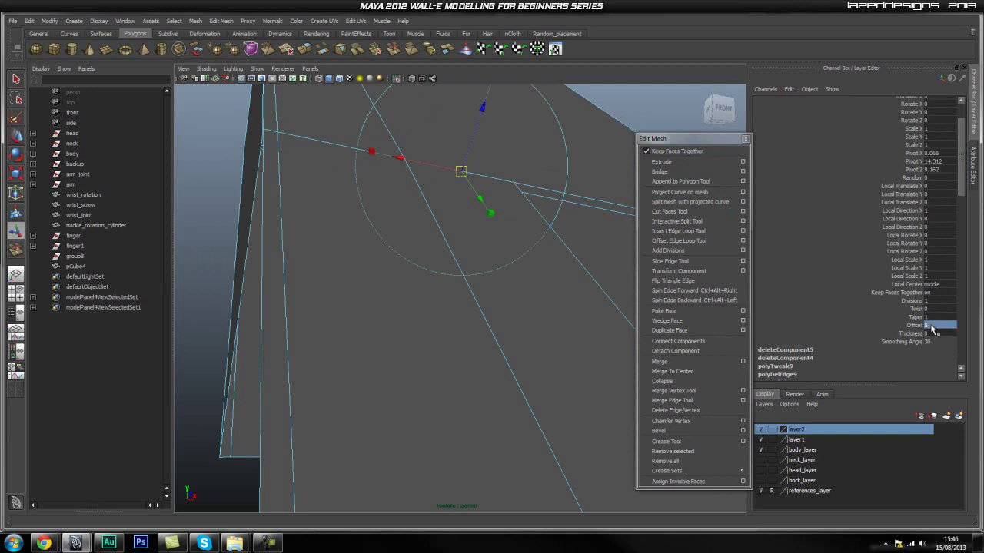
pyautogui.moveTo(480, 114); pyautogui.dragTo(478, 114)
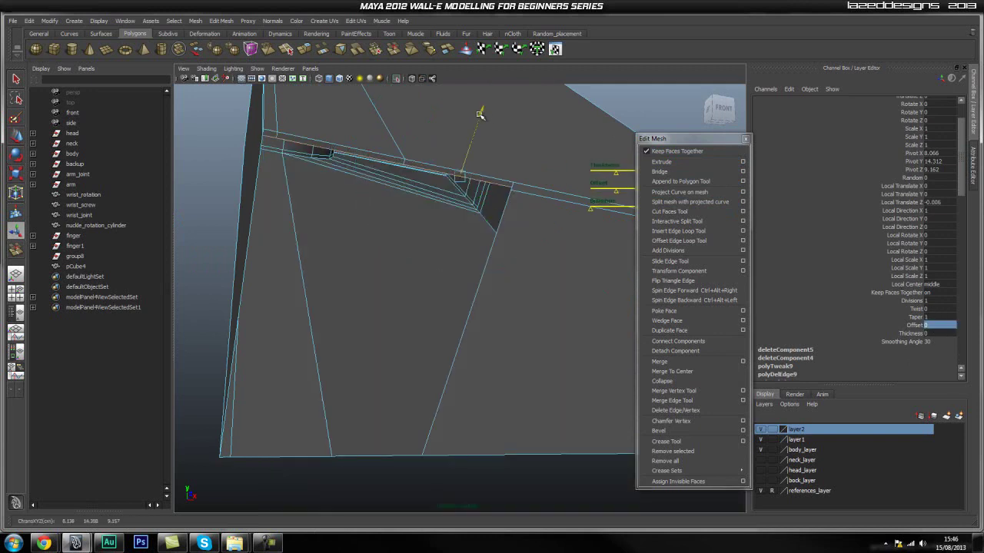
# - Extrude the border edges again with an offset of 0 and move the new edges down to the part's bottom edge
pyautogui.click(696, 162)
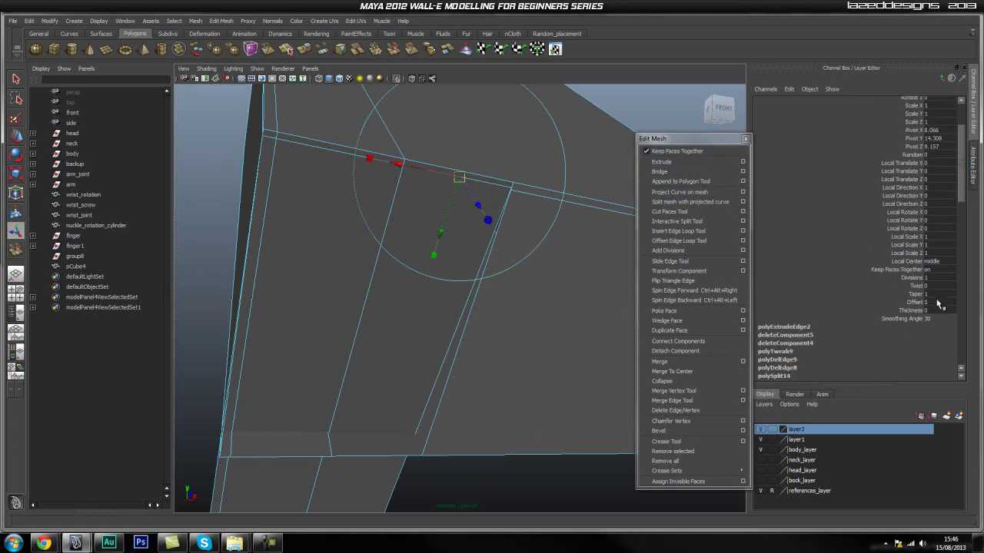
pyautogui.hotkey('ctrl', 'z')
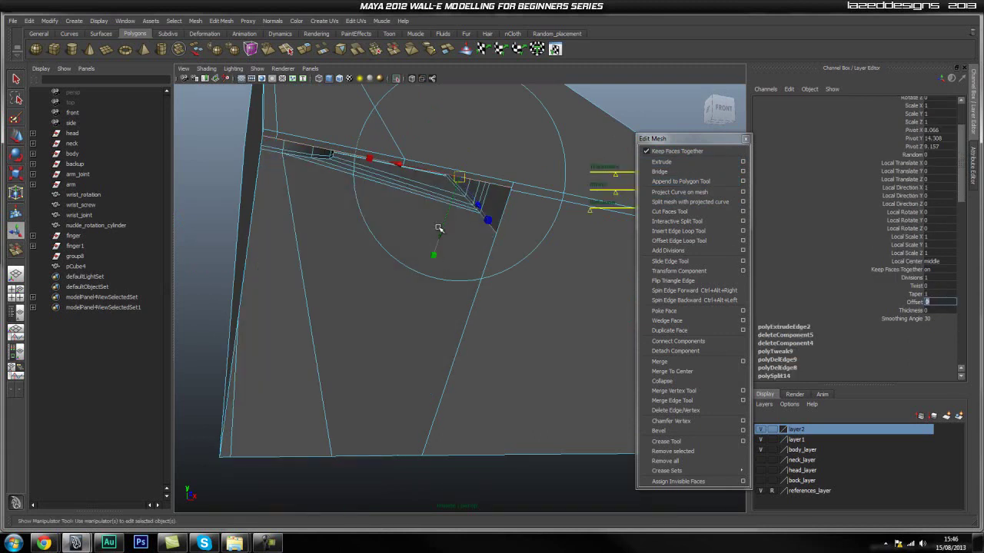
pyautogui.moveTo(440, 232); pyautogui.dragTo(371, 396)
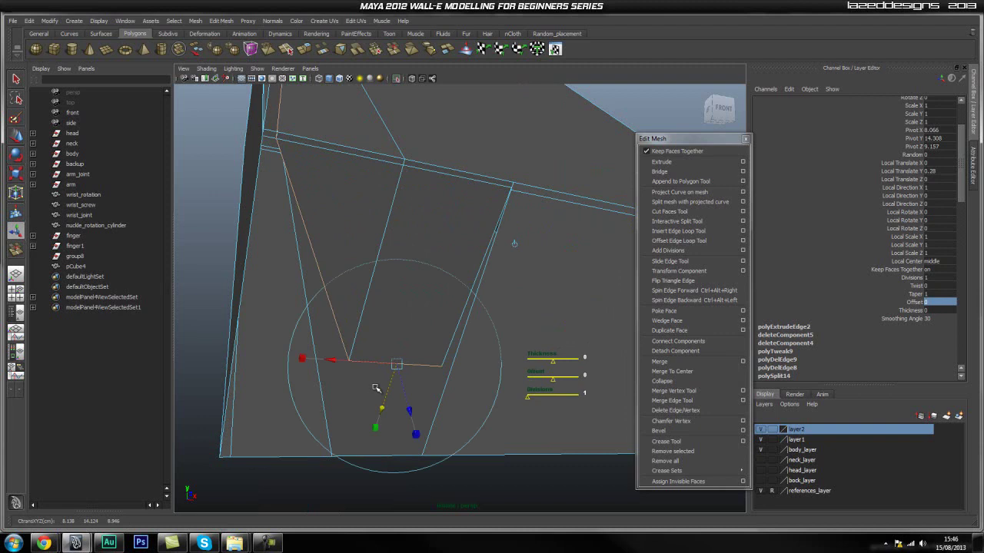
pyautogui.hotkey('ctrl', 'z')
pyautogui.press('w')
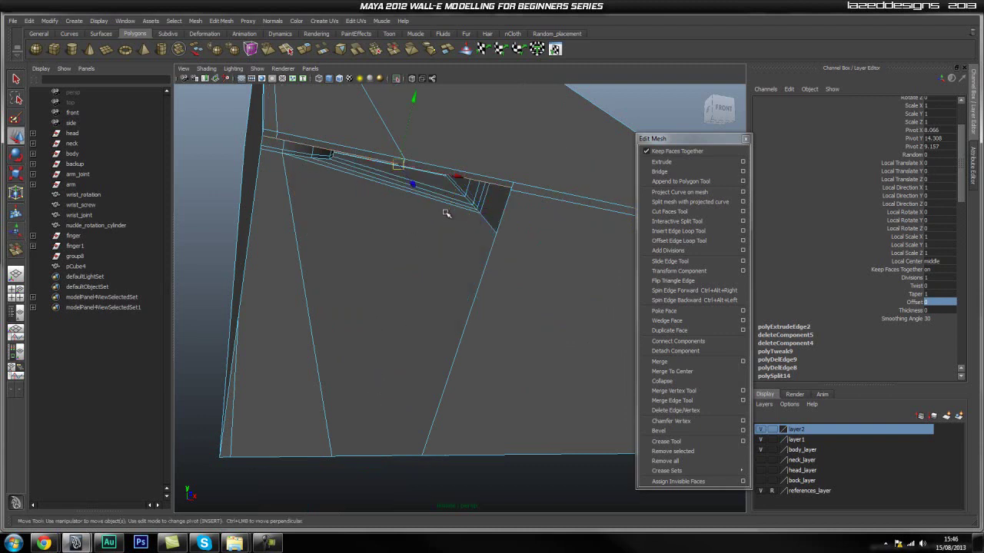
pyautogui.moveTo(415, 98); pyautogui.dragTo(396, 199)
# - Merge the rebuilt face's upper corner vertices into the adjoining vertices with the Merge Vertex Tool
pyautogui.moveTo(372, 299); pyautogui.dragTo(386, 332)
pyautogui.moveTo(386, 331)
pyautogui.keyDown('alt'); pyautogui.mouseDown(button='right')
pyautogui.moveTo(413, 332)
pyautogui.moveTo(394, 335)
pyautogui.mouseUp(button='right'); pyautogui.keyUp('alt')
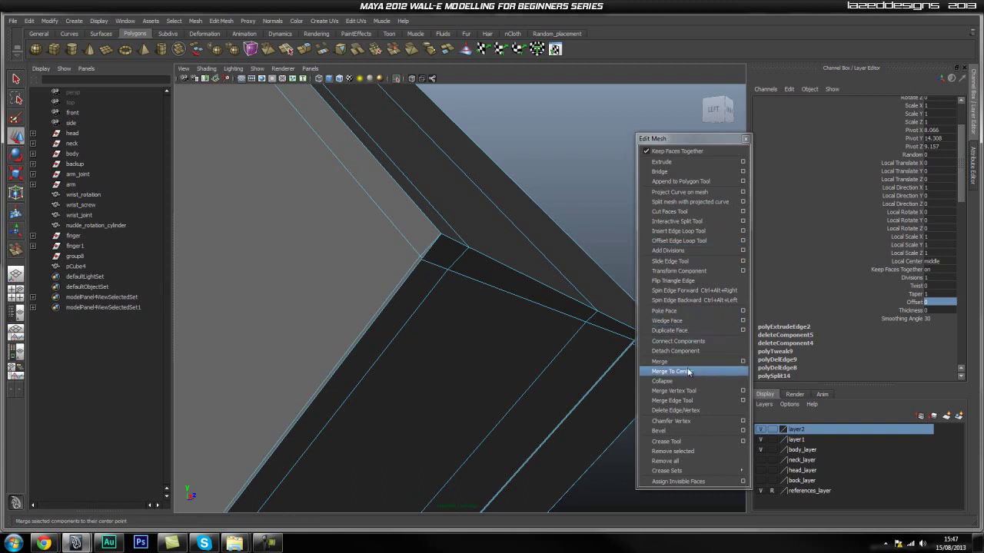
pyautogui.click(674, 390)
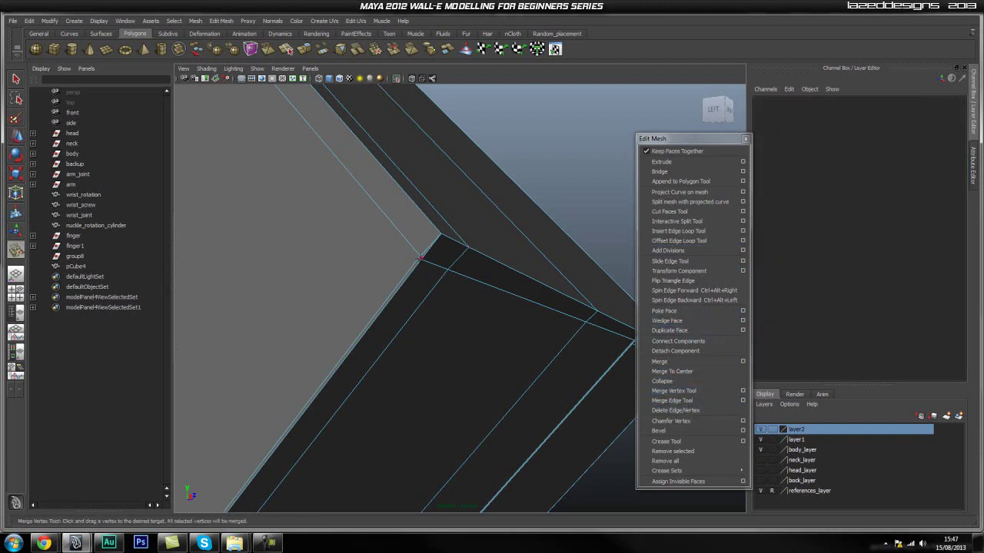
pyautogui.moveTo(418, 258); pyautogui.dragTo(421, 262)
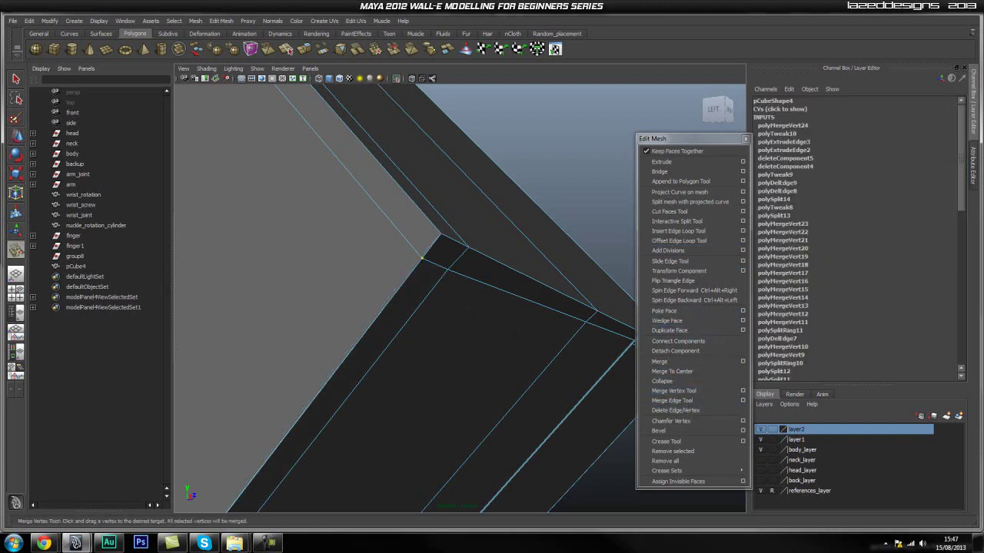
pyautogui.keyDown('alt'); pyautogui.moveTo(529, 338); pyautogui.dragTo(470, 328); pyautogui.keyUp('alt')
pyautogui.keyDown('alt'); pyautogui.moveTo(470, 328); pyautogui.dragTo(433, 325, button='right'); pyautogui.keyUp('alt')
pyautogui.keyDown('alt'); pyautogui.moveTo(508, 305); pyautogui.dragTo(465, 313); pyautogui.keyUp('alt')
pyautogui.keyDown('alt'); pyautogui.moveTo(465, 313); pyautogui.dragTo(524, 312, button='right'); pyautogui.keyUp('alt')
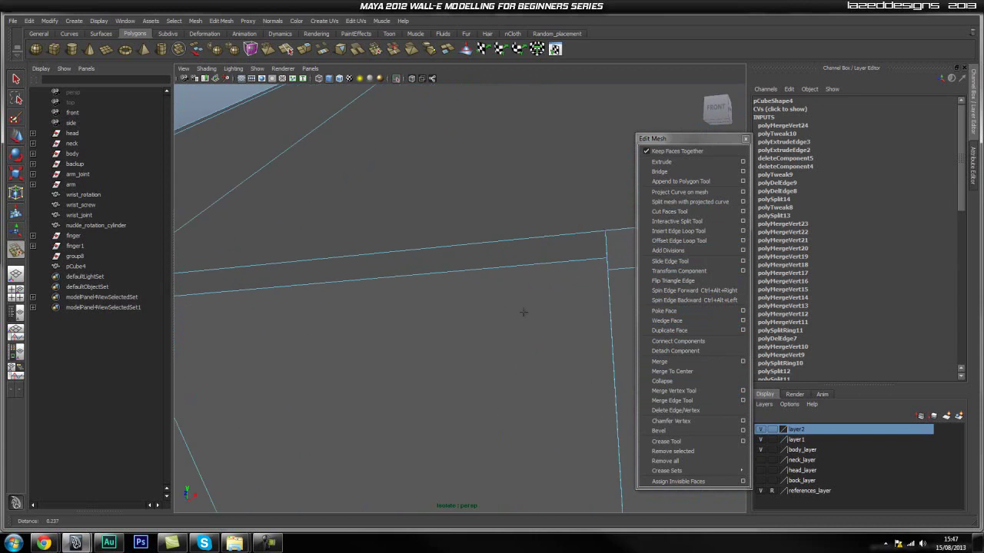
pyautogui.moveTo(605, 275); pyautogui.dragTo(604, 275)
# - Merge the rebuilt face's remaining loose vertices into the matching vertices along the bottom edge
pyautogui.keyDown('alt'); pyautogui.moveTo(527, 308); pyautogui.dragTo(468, 314, button='right'); pyautogui.keyUp('alt')
pyautogui.keyDown('alt'); pyautogui.moveTo(468, 315); pyautogui.dragTo(492, 266, button='middle'); pyautogui.keyUp('alt')
pyautogui.keyDown('alt'); pyautogui.moveTo(461, 333); pyautogui.dragTo(488, 291, button='right'); pyautogui.keyUp('alt')
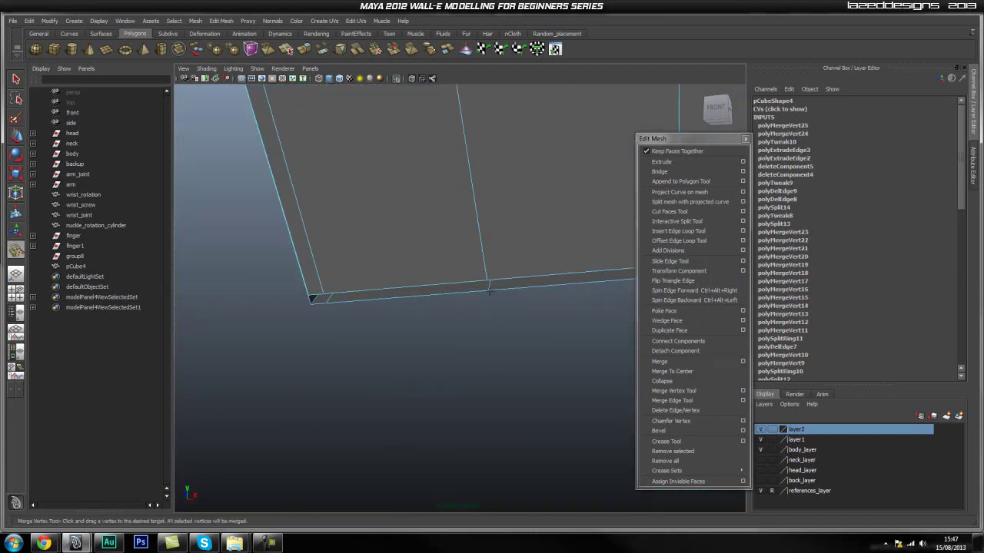
pyautogui.keyDown('alt'); pyautogui.moveTo(494, 304); pyautogui.dragTo(461, 309, button='middle'); pyautogui.keyUp('alt')
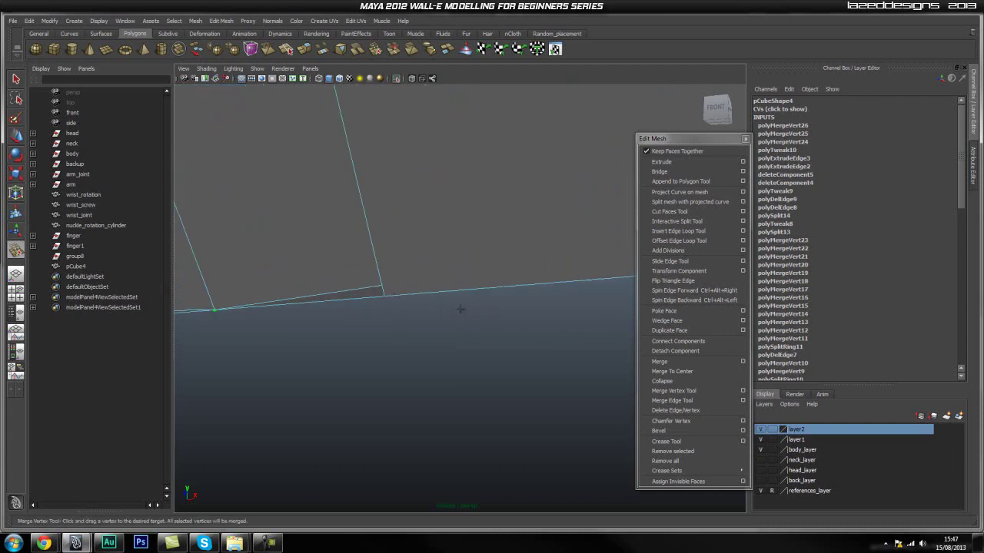
pyautogui.moveTo(384, 296); pyautogui.dragTo(384, 297)
pyautogui.keyDown('alt'); pyautogui.moveTo(365, 303); pyautogui.dragTo(390, 286, button='middle'); pyautogui.keyUp('alt')
pyautogui.keyDown('alt'); pyautogui.moveTo(390, 286); pyautogui.dragTo(536, 334, button='right'); pyautogui.keyUp('alt')
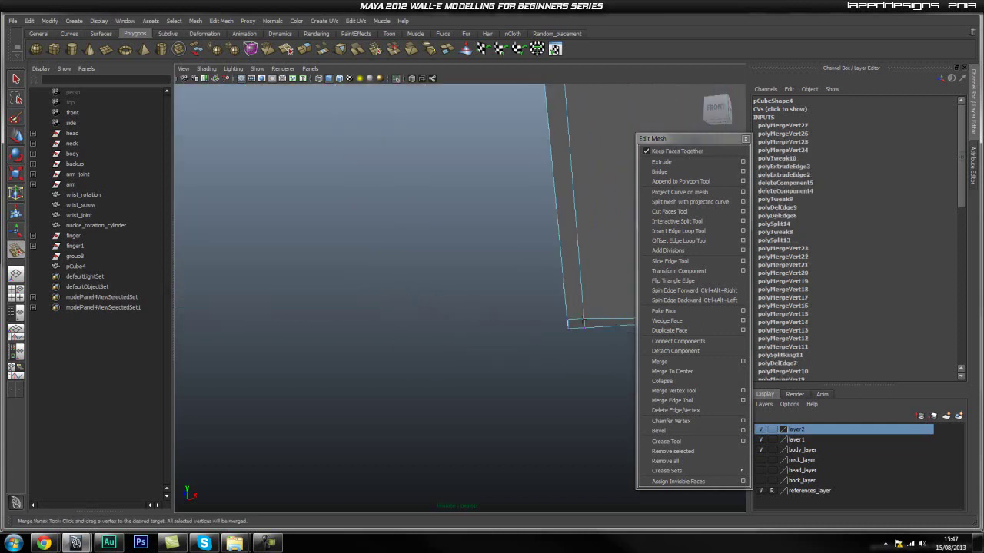
pyautogui.moveTo(564, 323); pyautogui.dragTo(570, 322)
pyautogui.keyDown('alt'); pyautogui.moveTo(592, 286); pyautogui.dragTo(537, 459, button='right'); pyautogui.keyUp('alt')
# - Move the middle vertices of the front seam vertically to line up with its corner vertex
pyautogui.press('q')
pyautogui.moveTo(489, 314); pyautogui.dragTo(453, 317, button='right')
pyautogui.press('w')
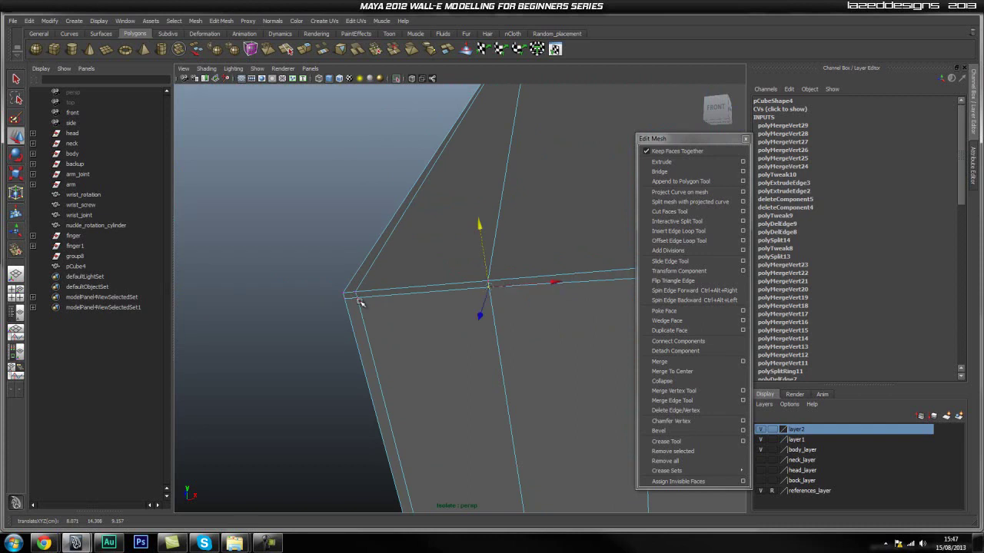
pyautogui.moveTo(481, 227); pyautogui.dragTo(504, 336)
pyautogui.click(523, 283)
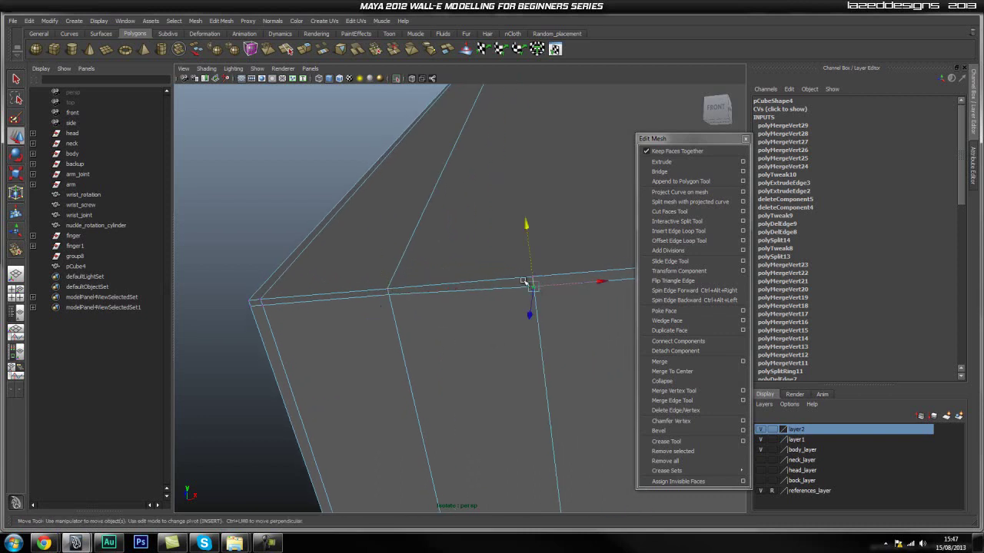
pyautogui.moveTo(525, 227); pyautogui.dragTo(527, 225)
# - Delete the surplus edge beside the straightened front seam
pyautogui.keyDown('alt'); pyautogui.moveTo(514, 304); pyautogui.dragTo(511, 360); pyautogui.keyUp('alt')
pyautogui.moveTo(487, 362); pyautogui.dragTo(487, 301, button='right')
pyautogui.keyDown('shift'); pyautogui.moveTo(491, 348); pyautogui.dragTo(533, 405, button='right'); pyautogui.keyUp('shift')
# - Insert an edge loop close to the part's outer side edge, in line with the existing border loop across the neighbouring strips
pyautogui.keyDown('alt'); pyautogui.moveTo(534, 405); pyautogui.dragTo(429, 379); pyautogui.keyUp('alt')
pyautogui.keyDown('alt'); pyautogui.moveTo(429, 378); pyautogui.dragTo(431, 415, button='middle'); pyautogui.keyUp('alt')
pyautogui.moveTo(472, 409)
pyautogui.keyDown('alt'); pyautogui.mouseDown()
pyautogui.moveTo(449, 404)
pyautogui.moveTo(469, 399)
pyautogui.mouseUp(); pyautogui.keyUp('alt')
pyautogui.keyDown('alt'); pyautogui.moveTo(490, 372); pyautogui.dragTo(369, 442, button='middle'); pyautogui.keyUp('alt')
pyautogui.keyDown('alt'); pyautogui.moveTo(369, 442); pyautogui.dragTo(313, 421); pyautogui.keyUp('alt')
pyautogui.keyDown('alt'); pyautogui.moveTo(313, 421); pyautogui.dragTo(314, 429, button='middle'); pyautogui.keyUp('alt')
pyautogui.keyDown('alt'); pyautogui.moveTo(314, 429); pyautogui.dragTo(505, 395, button='right'); pyautogui.keyUp('alt')
pyautogui.keyDown('alt'); pyautogui.moveTo(505, 395); pyautogui.dragTo(482, 383, button='middle'); pyautogui.keyUp('alt')
pyautogui.keyDown('alt'); pyautogui.moveTo(483, 383); pyautogui.dragTo(450, 385, button='right'); pyautogui.keyUp('alt')
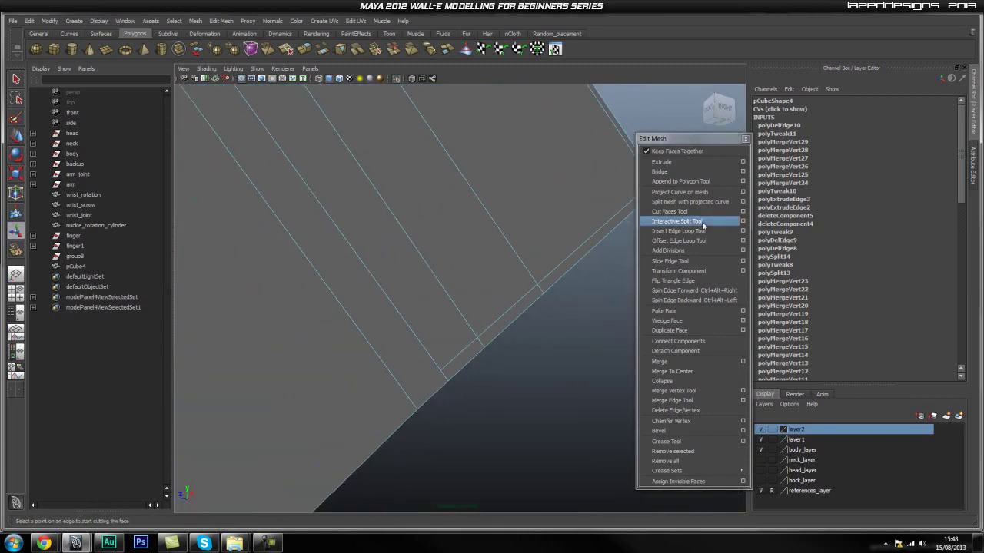
pyautogui.click(680, 231)
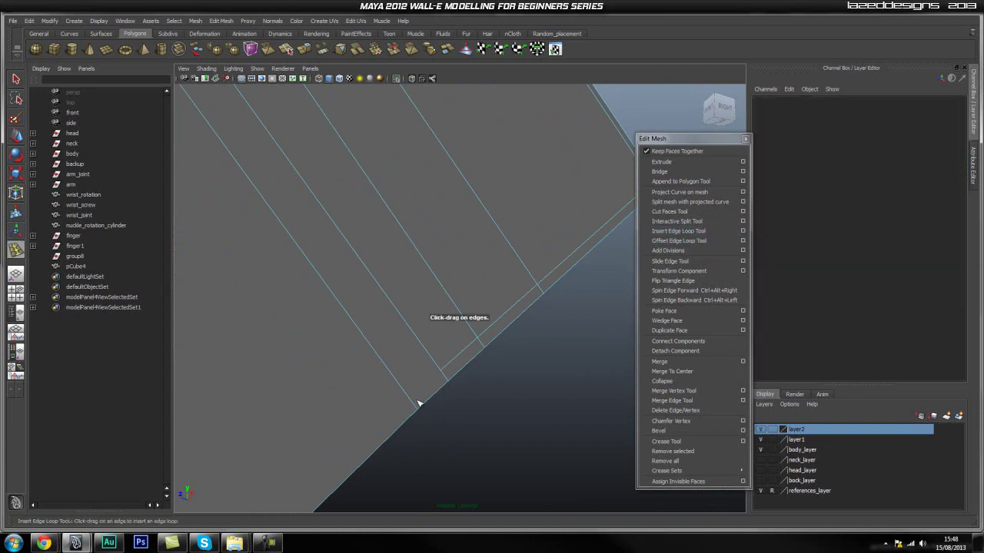
pyautogui.moveTo(418, 403); pyautogui.dragTo(410, 401)
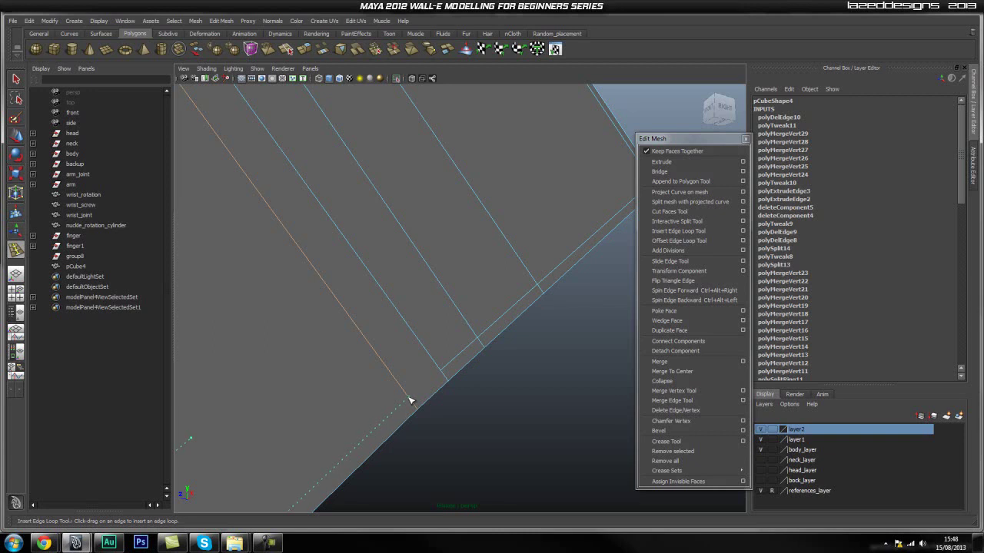
pyautogui.moveTo(411, 400); pyautogui.dragTo(408, 398)
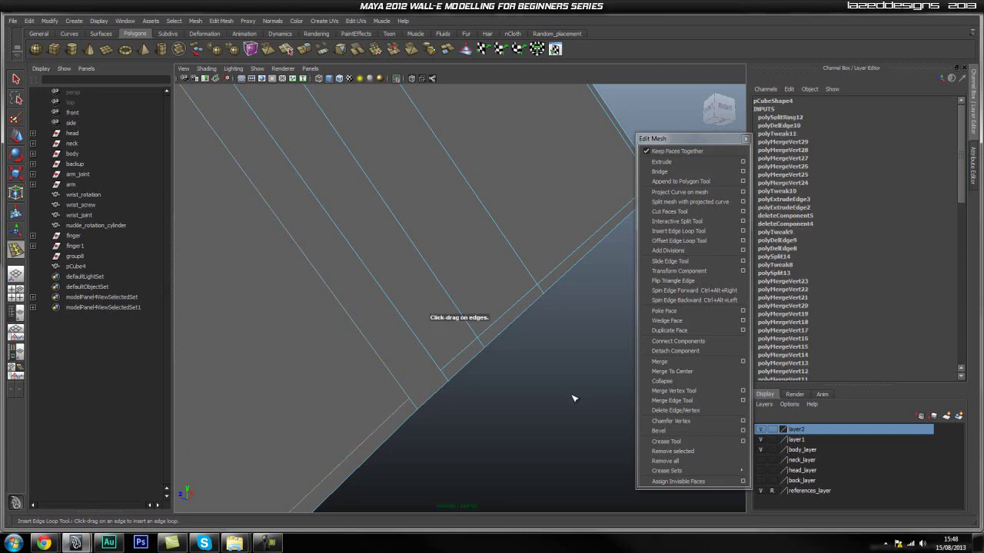
# - Cut connecting edges from the new loop's ends to the adjoining border edges on both sides with the Interactive Split Tool
pyautogui.click(688, 224)
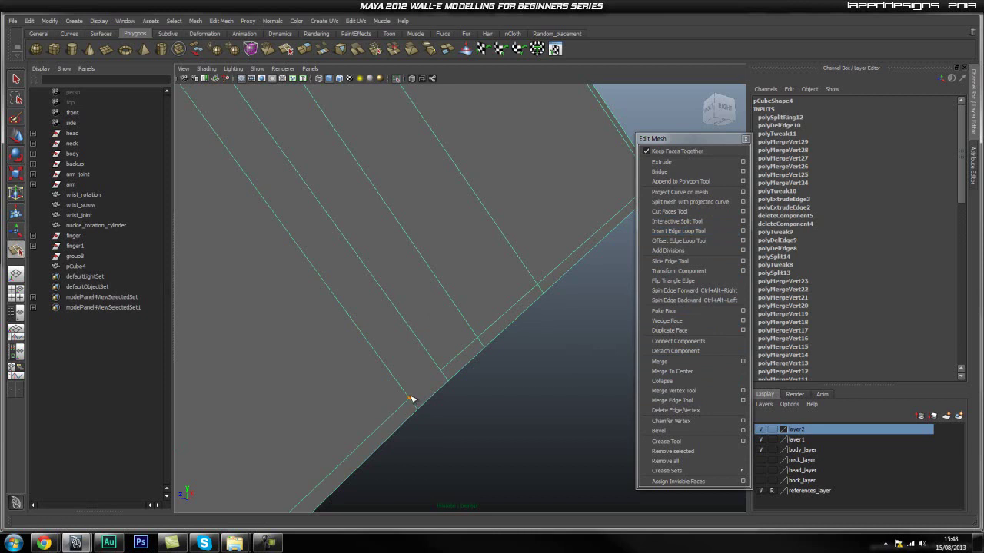
pyautogui.press('Return')
pyautogui.keyDown('alt'); pyautogui.moveTo(442, 374); pyautogui.dragTo(484, 438); pyautogui.keyUp('alt')
pyautogui.keyDown('alt'); pyautogui.moveTo(483, 439); pyautogui.dragTo(488, 408, button='right'); pyautogui.keyUp('alt')
pyautogui.click(501, 405)
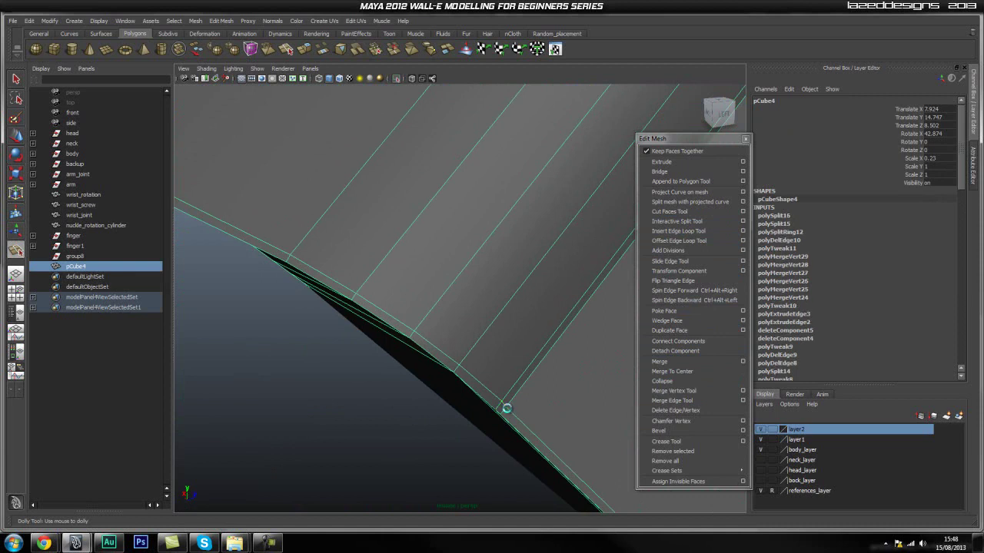
# - Insert one edge loop close around the notch's curved edge and another along the straight edge beside the notch corner
pyautogui.keyDown('alt'); pyautogui.moveTo(505, 409); pyautogui.dragTo(531, 445); pyautogui.keyUp('alt')
pyautogui.moveTo(407, 345)
pyautogui.keyDown('alt'); pyautogui.mouseDown()
pyautogui.moveTo(454, 324)
pyautogui.moveTo(433, 330)
pyautogui.moveTo(320, 302)
pyautogui.moveTo(419, 326)
pyautogui.moveTo(383, 331)
pyautogui.moveTo(400, 336)
pyautogui.mouseUp(); pyautogui.keyUp('alt')
pyautogui.keyDown('alt'); pyautogui.moveTo(400, 336); pyautogui.dragTo(478, 352, button='right'); pyautogui.keyUp('alt')
pyautogui.keyDown('alt'); pyautogui.moveTo(309, 370); pyautogui.dragTo(402, 298, button='middle'); pyautogui.keyUp('alt')
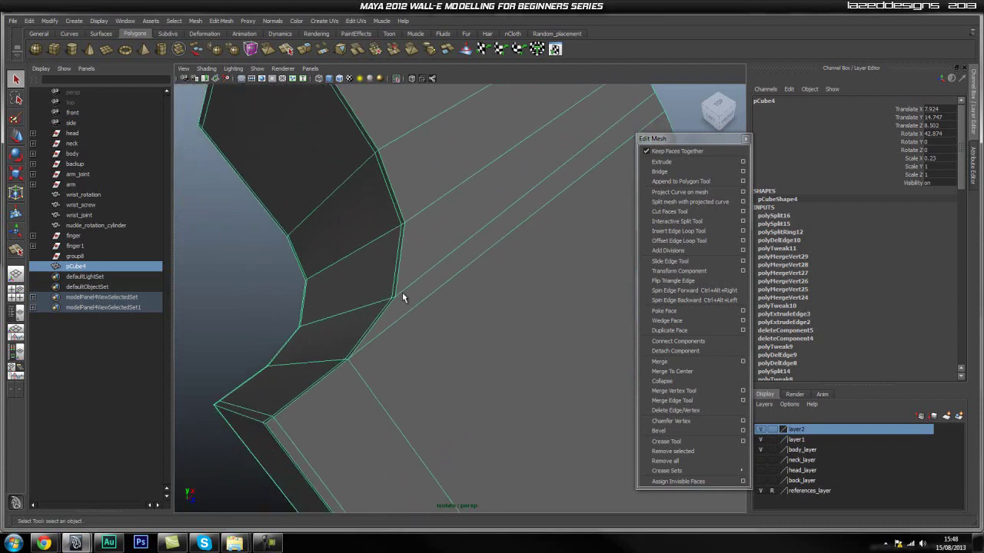
pyautogui.keyDown('alt'); pyautogui.moveTo(317, 397); pyautogui.dragTo(400, 357); pyautogui.keyUp('alt')
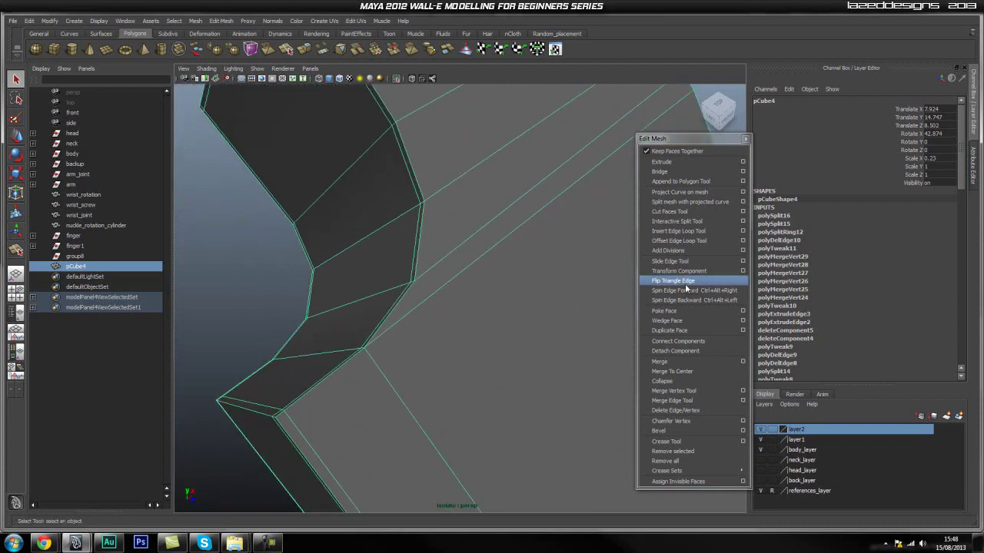
pyautogui.click(682, 231)
pyautogui.moveTo(377, 367); pyautogui.dragTo(378, 362)
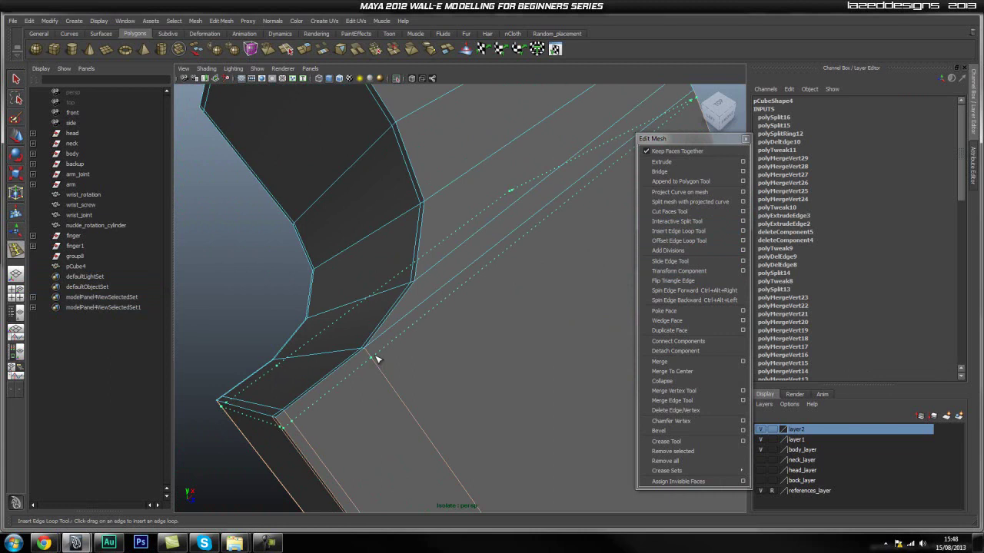
pyautogui.moveTo(376, 354); pyautogui.dragTo(377, 355)
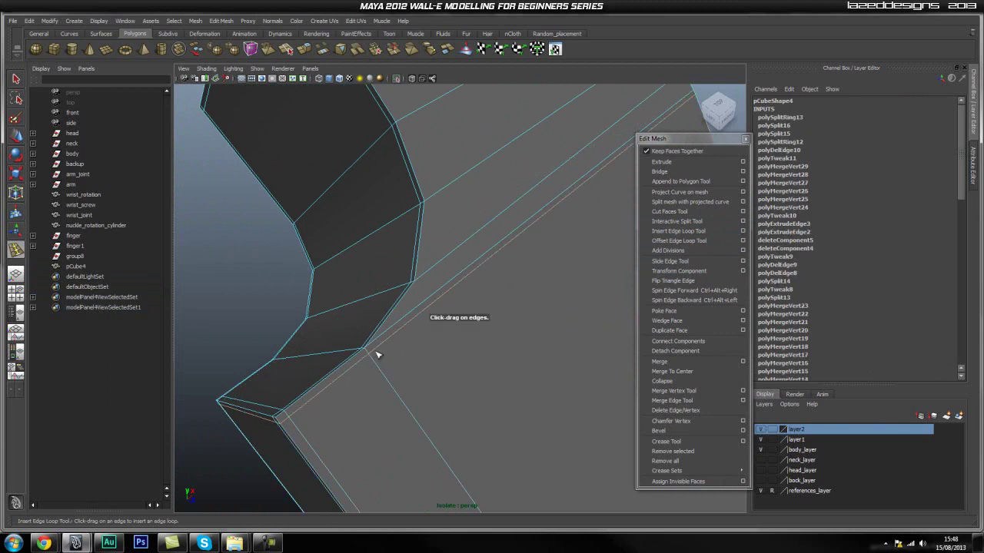
pyautogui.hotkey('ctrl', 'z')
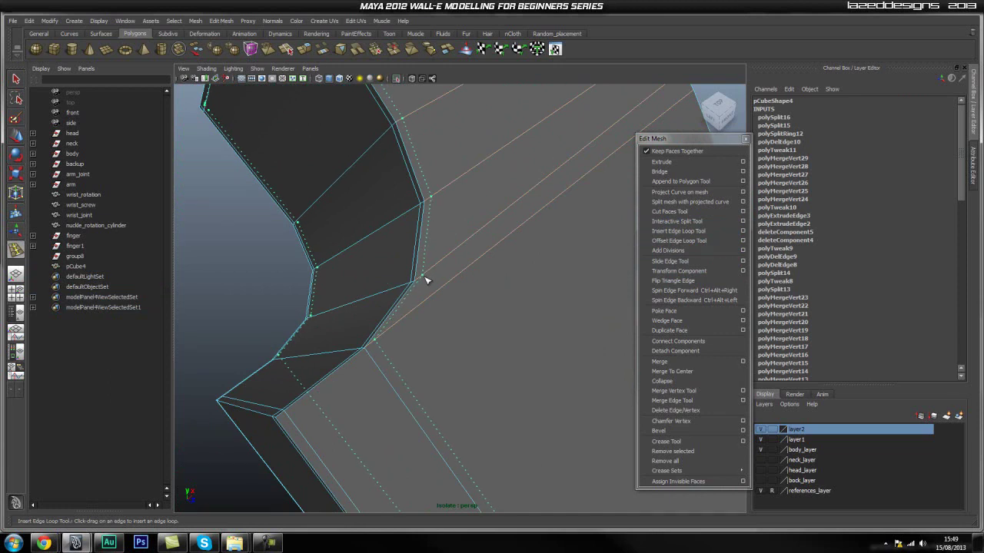
pyautogui.click(426, 281)
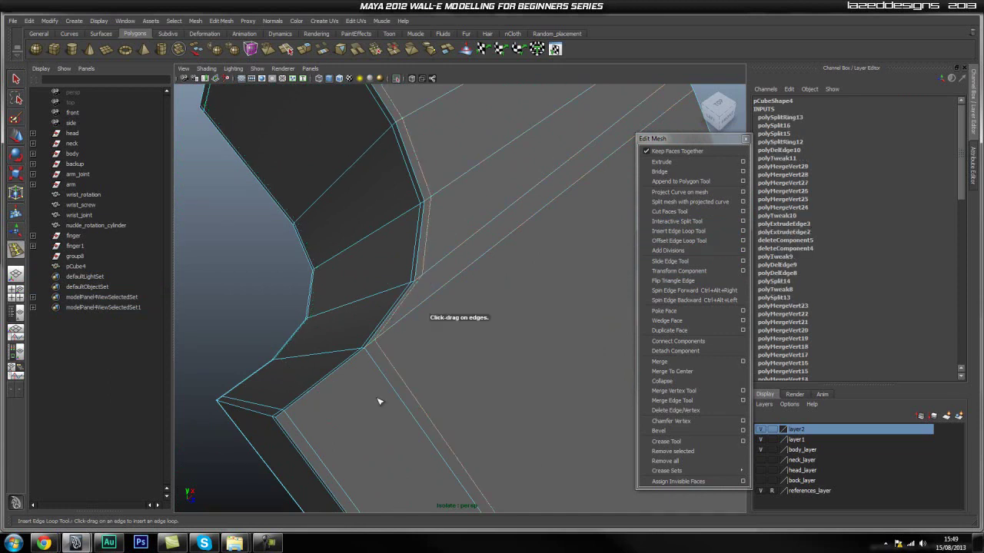
pyautogui.click(367, 358)
# - Delete the edge loop just inserted along the straight edge beside the notch corner
pyautogui.keyDown('alt'); pyautogui.moveTo(416, 404); pyautogui.dragTo(401, 398); pyautogui.keyUp('alt')
pyautogui.keyDown('alt'); pyautogui.moveTo(315, 406); pyautogui.dragTo(307, 355); pyautogui.keyUp('alt')
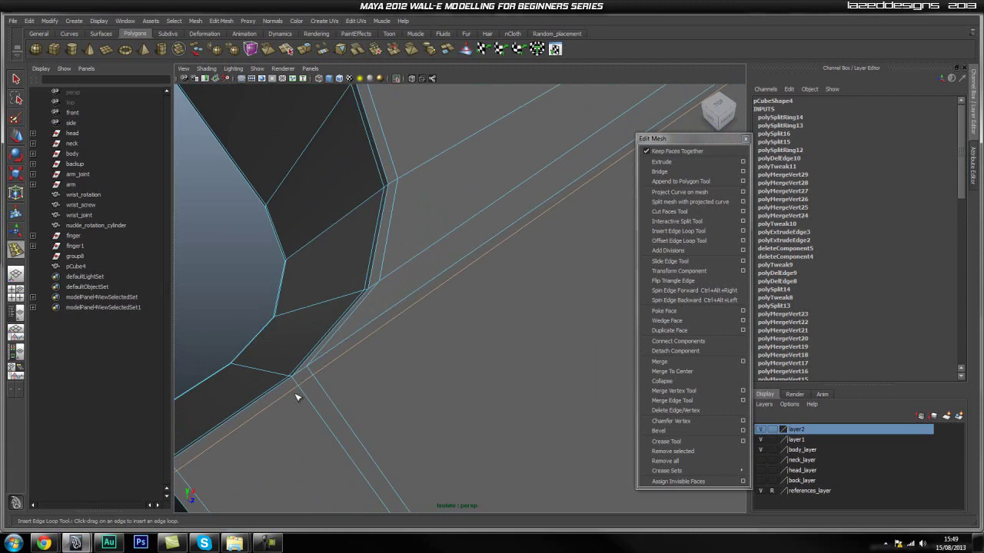
pyautogui.press('q')
pyautogui.moveTo(358, 343); pyautogui.dragTo(359, 319, button='right')
pyautogui.click(350, 348)
pyautogui.keyDown('shift'); pyautogui.moveTo(354, 363); pyautogui.dragTo(298, 386, button='right'); pyautogui.keyUp('shift')
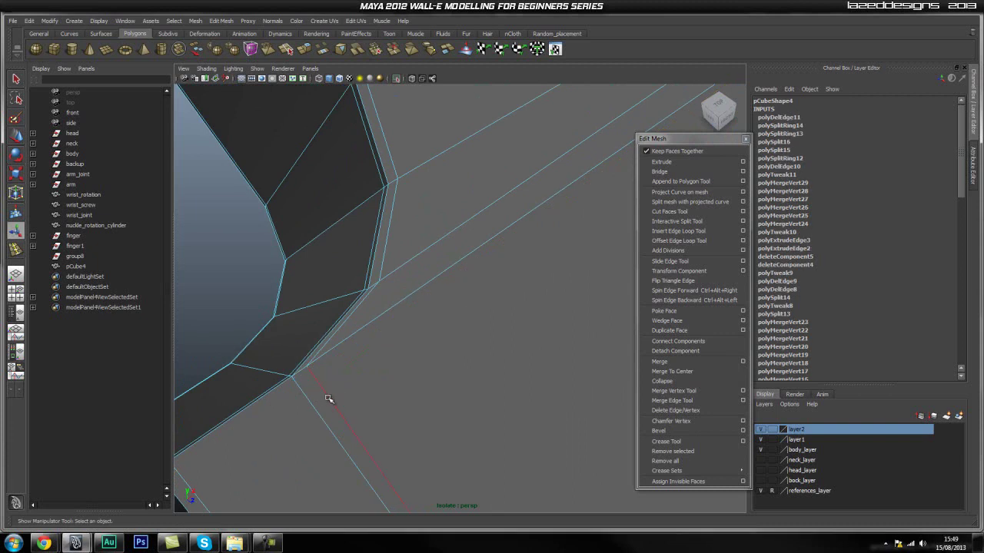
# - Delete the surplus edges running parallel to the seam from the notch corner down the side and underside
pyautogui.keyDown('alt'); pyautogui.moveTo(328, 399); pyautogui.dragTo(422, 375); pyautogui.keyUp('alt')
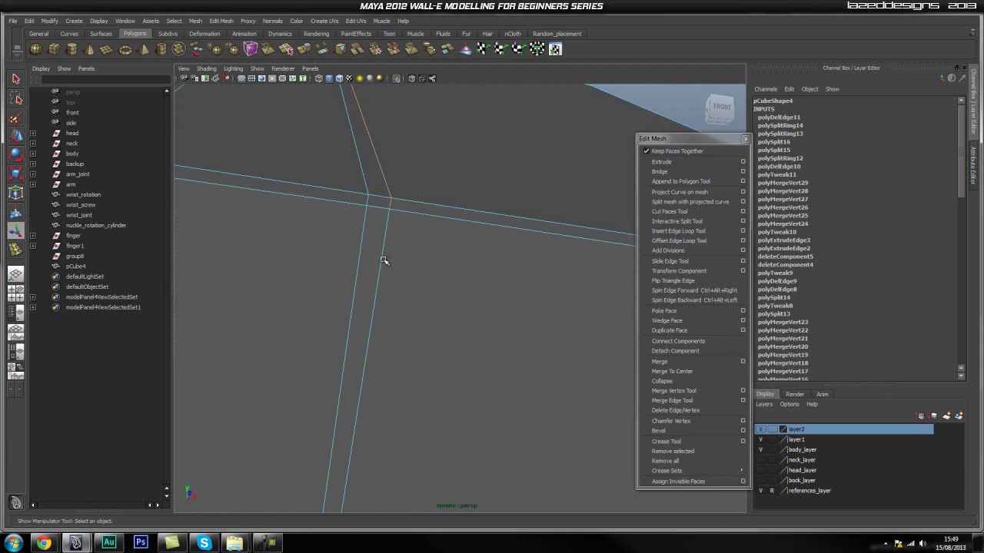
pyautogui.keyDown('alt'); pyautogui.moveTo(383, 260); pyautogui.dragTo(431, 304); pyautogui.keyUp('alt')
pyautogui.scroll(4, 432, 303)
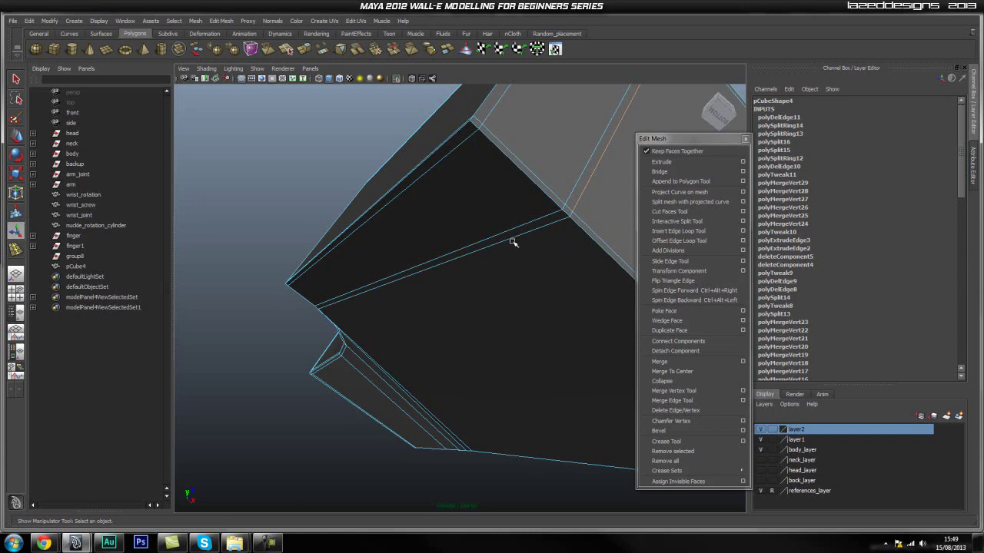
pyautogui.keyDown('alt'); pyautogui.moveTo(349, 329); pyautogui.dragTo(507, 335); pyautogui.keyUp('alt')
pyautogui.keyDown('shift'); pyautogui.moveTo(554, 289); pyautogui.dragTo(510, 300, button='right'); pyautogui.keyUp('shift')
# - Insert a tight edge loop along the short straight edge that ends at the notch corner
pyautogui.keyDown('alt'); pyautogui.moveTo(533, 274); pyautogui.dragTo(369, 325); pyautogui.keyUp('alt')
pyautogui.keyDown('alt'); pyautogui.moveTo(369, 325); pyautogui.dragTo(410, 327, button='right'); pyautogui.keyUp('alt')
pyautogui.keyDown('alt'); pyautogui.moveTo(410, 327); pyautogui.dragTo(300, 326); pyautogui.keyUp('alt')
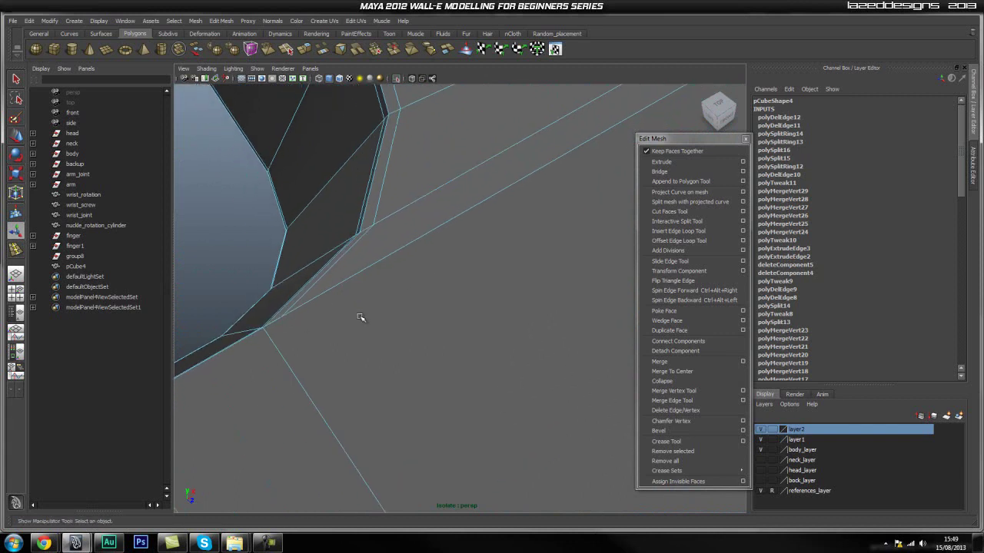
pyautogui.click(687, 232)
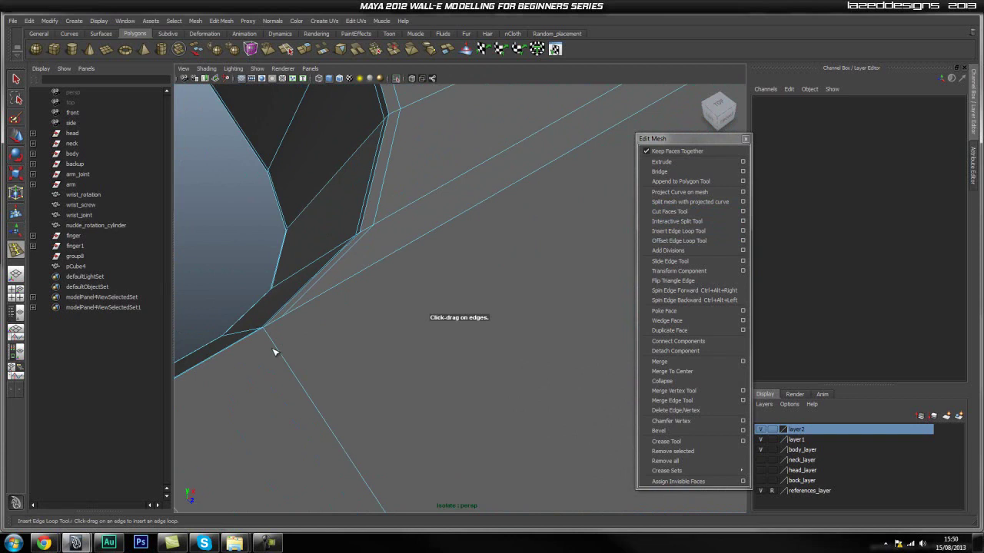
pyautogui.moveTo(278, 351); pyautogui.dragTo(278, 351)
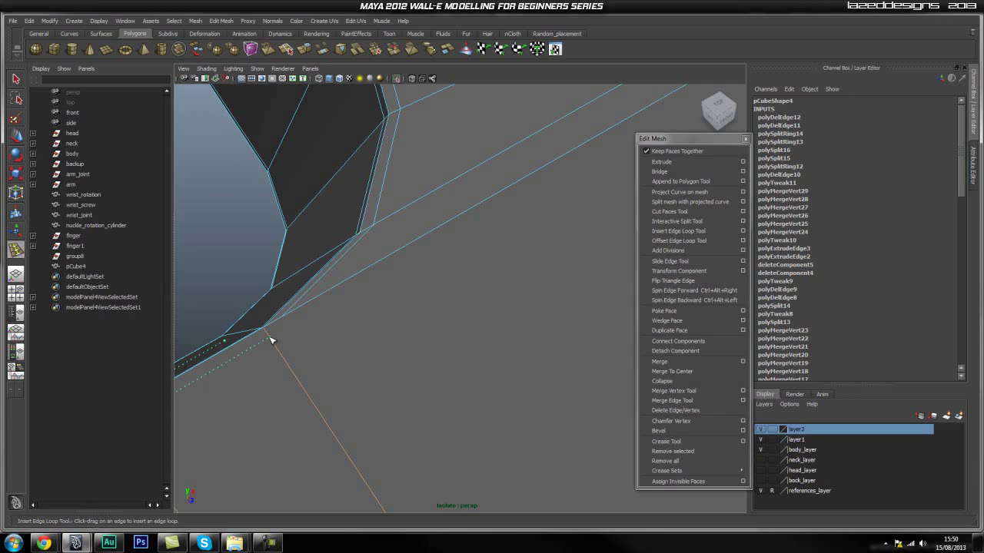
pyautogui.moveTo(271, 339); pyautogui.dragTo(270, 336)
# - Merge the curved loop's end vertex into the straight loop's end vertex at the notch corner on both sides with the Merge Vertex Tool
pyautogui.keyDown('alt'); pyautogui.moveTo(322, 353); pyautogui.dragTo(336, 341, button='middle'); pyautogui.keyUp('alt')
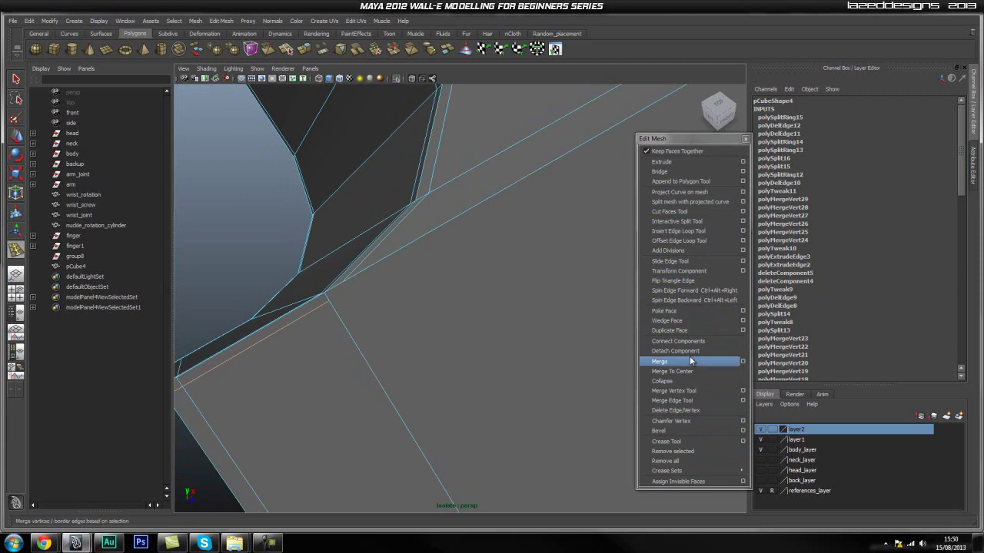
pyautogui.click(686, 401)
pyautogui.press('q')
pyautogui.click(382, 302)
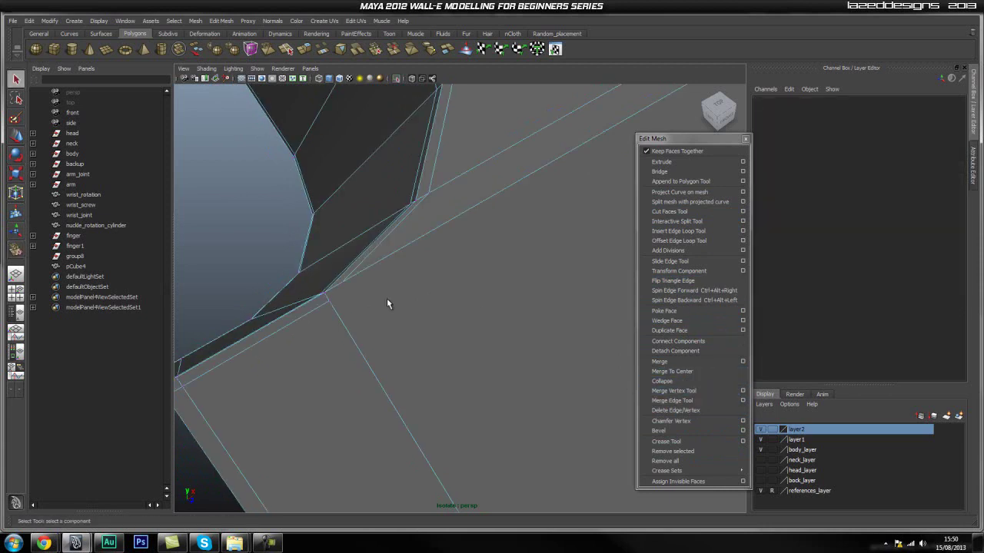
pyautogui.click(681, 391)
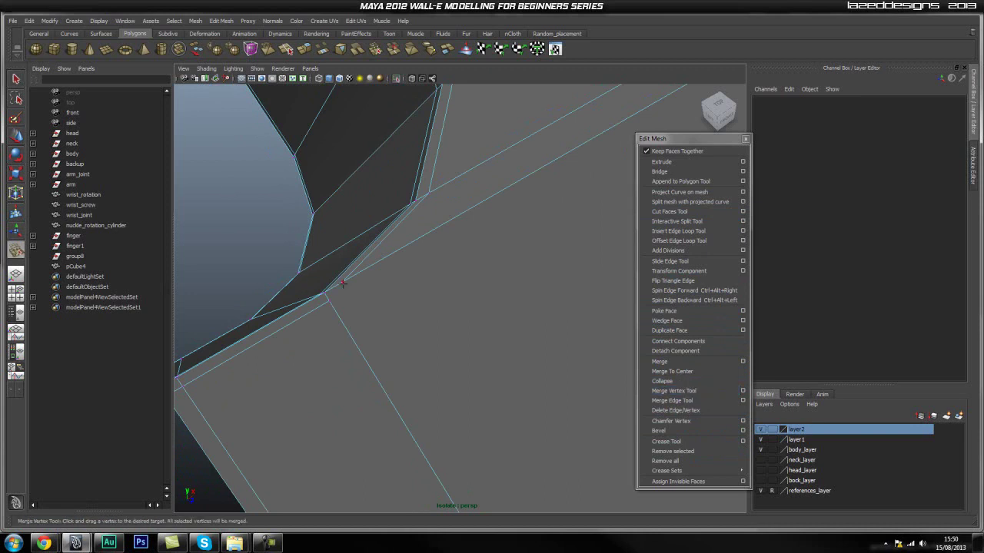
pyautogui.moveTo(332, 302); pyautogui.dragTo(332, 302)
pyautogui.keyDown('alt'); pyautogui.moveTo(343, 351); pyautogui.dragTo(440, 274); pyautogui.keyUp('alt')
pyautogui.keyDown('alt'); pyautogui.moveTo(440, 275); pyautogui.dragTo(465, 242, button='right'); pyautogui.keyUp('alt')
pyautogui.keyDown('alt'); pyautogui.moveTo(465, 242); pyautogui.dragTo(485, 241, button='middle'); pyautogui.keyUp('alt')
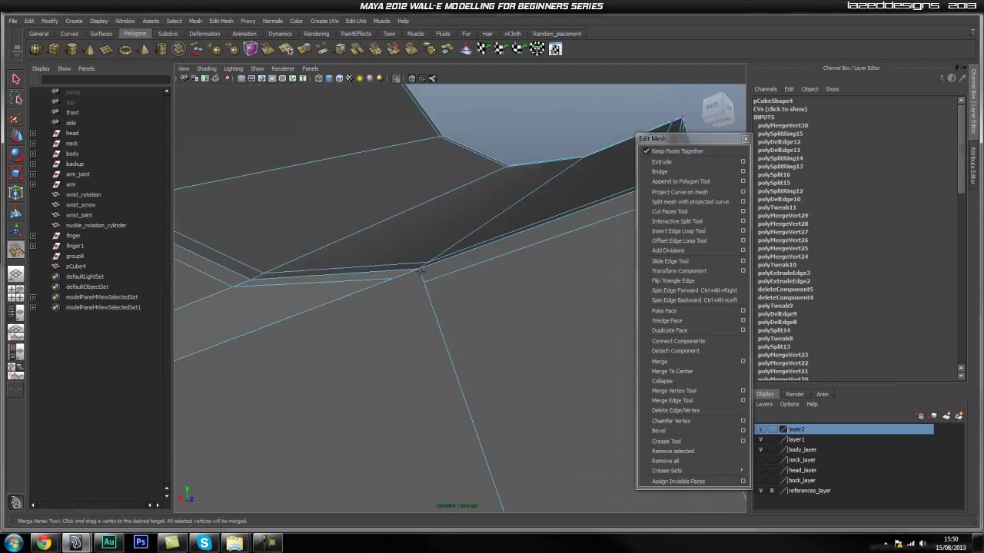
pyautogui.moveTo(428, 285); pyautogui.dragTo(429, 285)
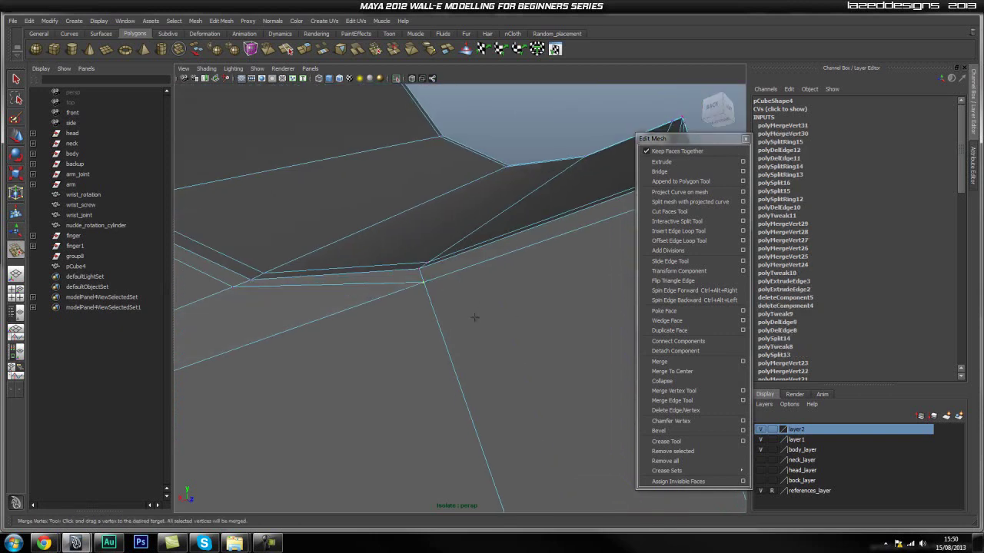
# - Try to insert an edge loop beside the corner at the end of the part's front edge
pyautogui.keyDown('alt'); pyautogui.moveTo(372, 297); pyautogui.dragTo(452, 252); pyautogui.keyUp('alt')
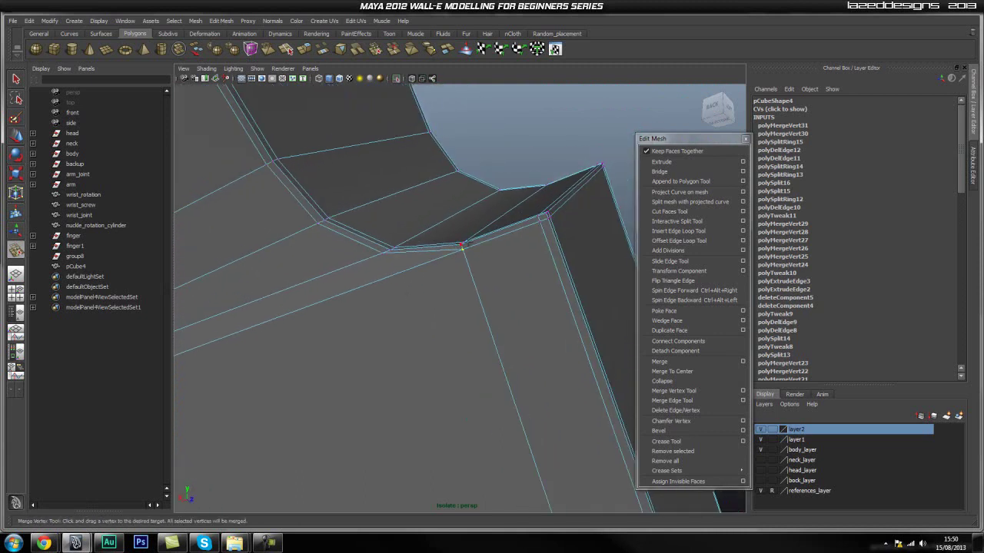
pyautogui.keyDown('alt'); pyautogui.moveTo(511, 253); pyautogui.dragTo(471, 261, button='right'); pyautogui.keyUp('alt')
pyautogui.keyDown('alt'); pyautogui.moveTo(472, 261); pyautogui.dragTo(444, 268); pyautogui.keyUp('alt')
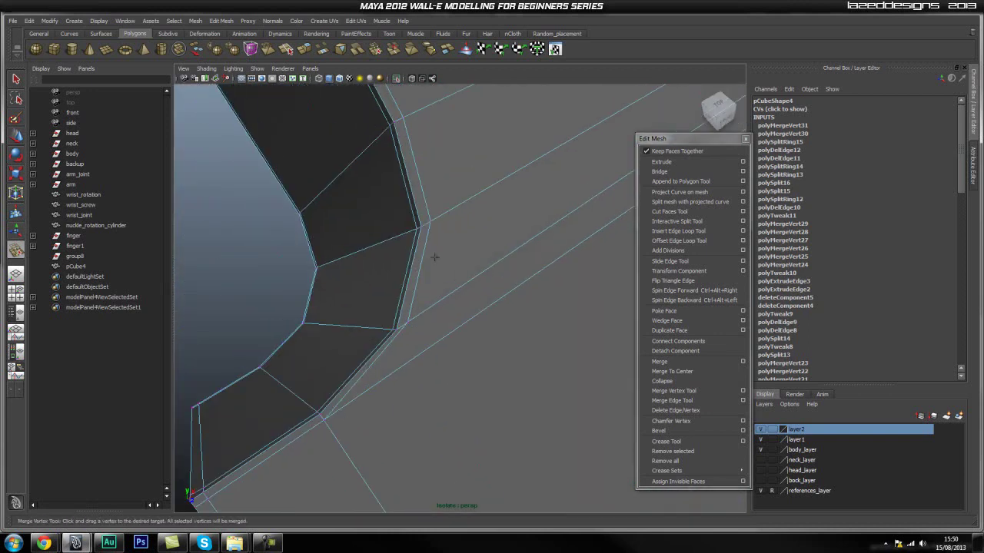
pyautogui.keyDown('alt'); pyautogui.moveTo(386, 375); pyautogui.dragTo(481, 356); pyautogui.keyUp('alt')
pyautogui.scroll(3, 521, 371)
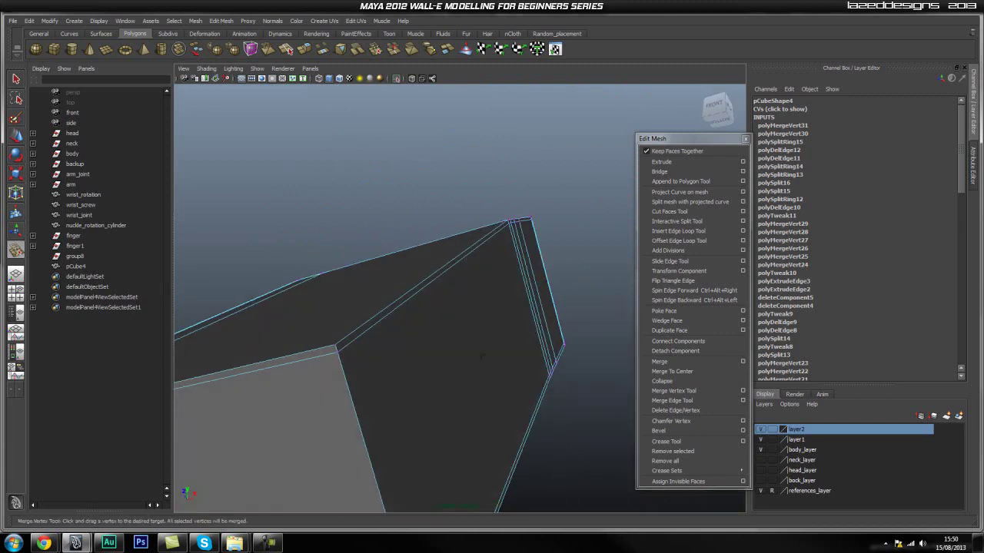
pyautogui.press('q')
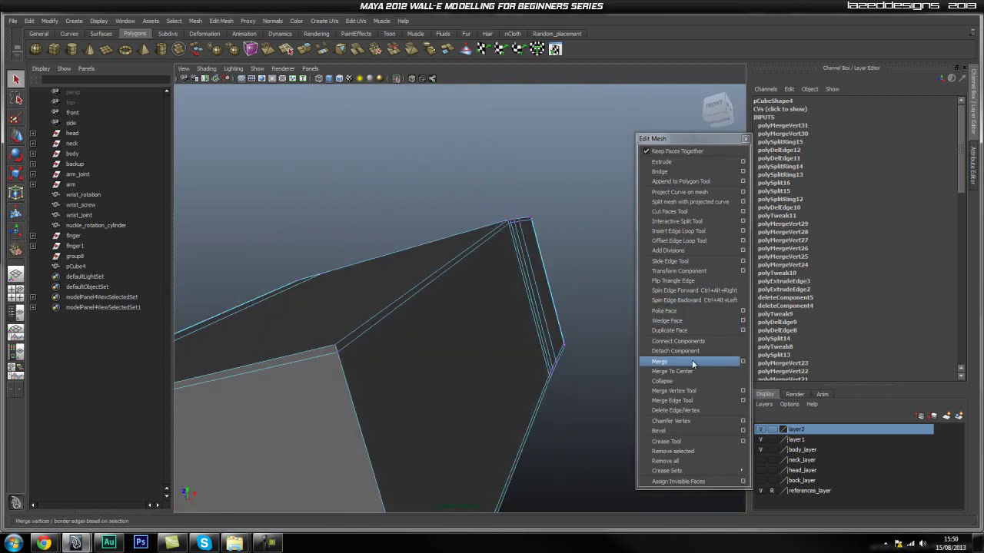
pyautogui.click(686, 231)
pyautogui.moveTo(335, 355); pyautogui.dragTo(329, 349)
# - Return the part to object mode and apply Cleanup, selecting matching polygons with more than 4 sides
pyautogui.keyDown('alt'); pyautogui.moveTo(329, 350); pyautogui.dragTo(442, 371); pyautogui.keyUp('alt')
pyautogui.keyDown('alt'); pyautogui.moveTo(466, 357); pyautogui.dragTo(330, 376); pyautogui.keyUp('alt')
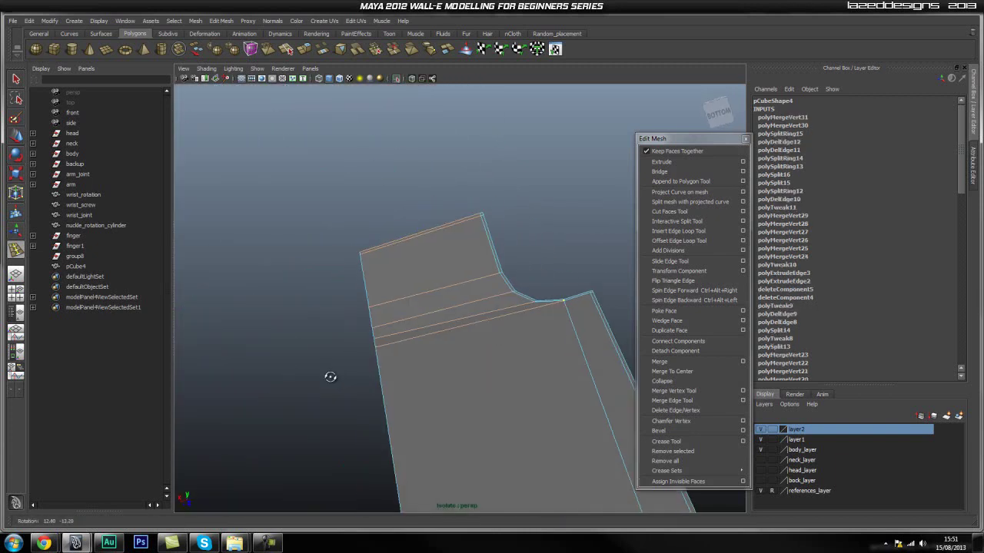
pyautogui.keyDown('alt'); pyautogui.moveTo(507, 332); pyautogui.dragTo(445, 337, button='middle'); pyautogui.keyUp('alt')
pyautogui.keyDown('alt'); pyautogui.moveTo(446, 349); pyautogui.dragTo(715, 378, button='right'); pyautogui.keyUp('alt')
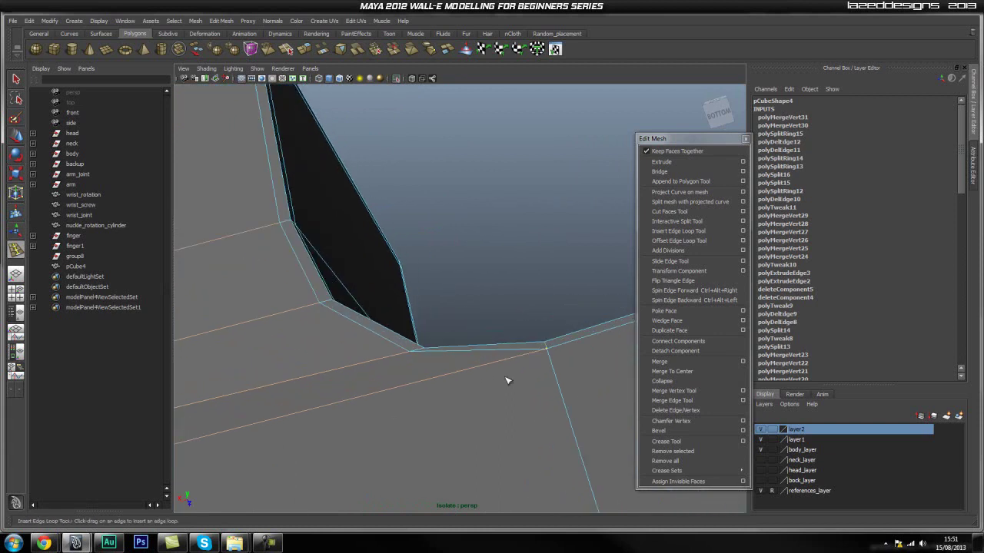
pyautogui.keyDown('alt'); pyautogui.moveTo(478, 432); pyautogui.dragTo(538, 344, button='middle'); pyautogui.keyUp('alt')
pyautogui.keyDown('alt'); pyautogui.moveTo(537, 344); pyautogui.dragTo(465, 409); pyautogui.keyUp('alt')
pyautogui.scroll(-5, 464, 408)
pyautogui.rightClick(454, 367)
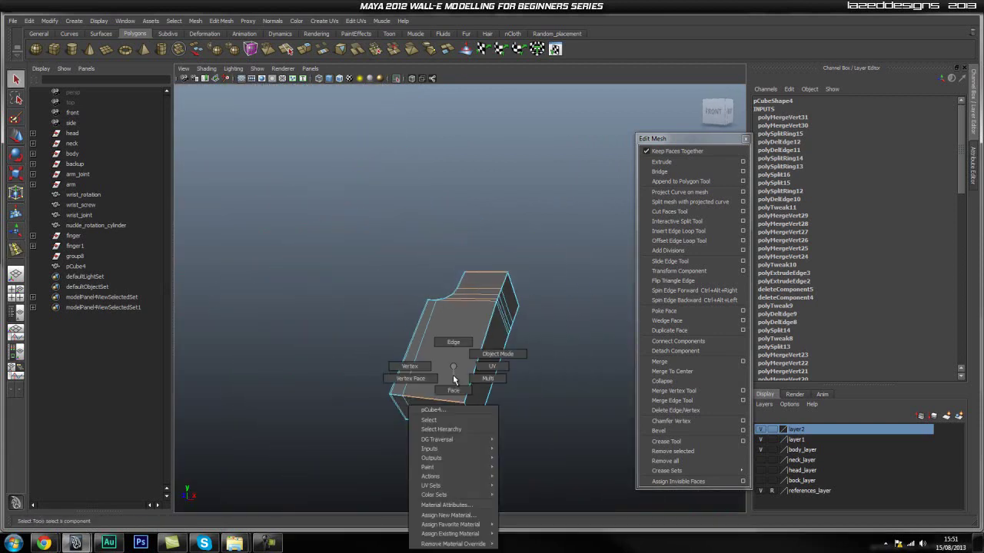
pyautogui.click(502, 354)
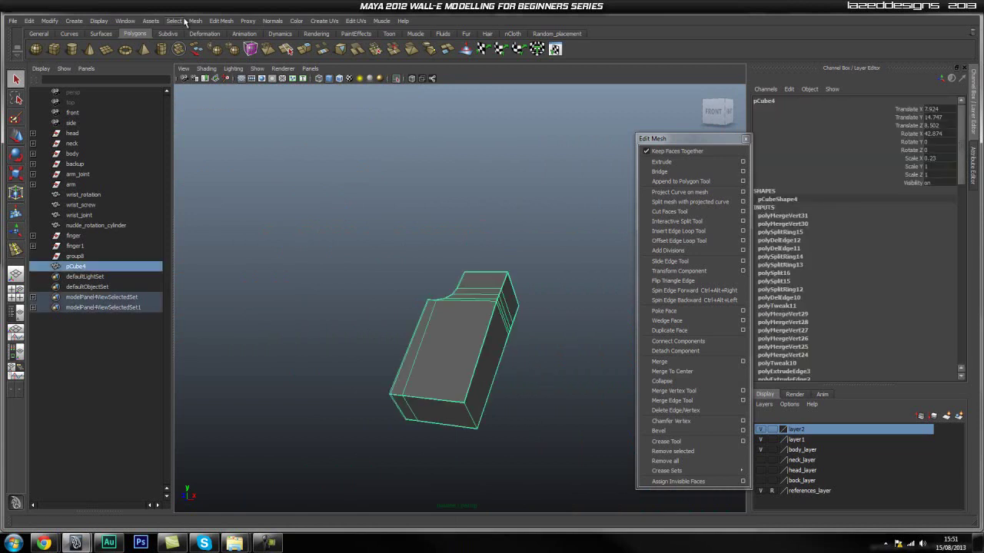
pyautogui.click(194, 21)
pyautogui.click(231, 156)
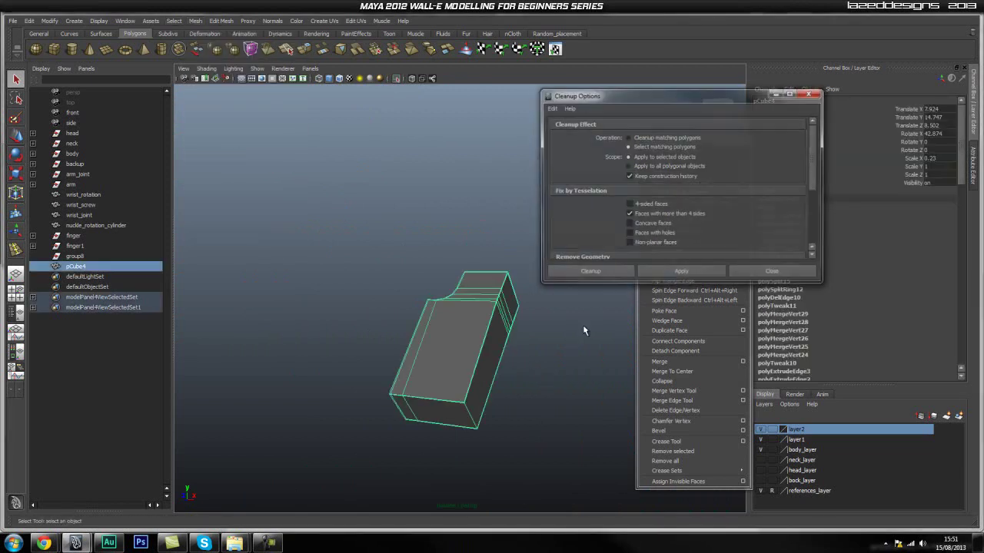
pyautogui.click(676, 277)
# - Examine the part's front corner and border edges for faces with more than four sides
pyautogui.keyDown('alt'); pyautogui.moveTo(467, 364); pyautogui.dragTo(490, 329); pyautogui.keyUp('alt')
pyautogui.keyDown('alt'); pyautogui.moveTo(440, 332); pyautogui.dragTo(636, 320, button='right'); pyautogui.keyUp('alt')
pyautogui.keyDown('alt'); pyautogui.moveTo(527, 362); pyautogui.dragTo(521, 355); pyautogui.keyUp('alt')
pyautogui.keyDown('alt'); pyautogui.moveTo(521, 355); pyautogui.dragTo(508, 342, button='middle'); pyautogui.keyUp('alt')
pyautogui.keyDown('alt'); pyautogui.moveTo(508, 342); pyautogui.dragTo(438, 314); pyautogui.keyUp('alt')
pyautogui.moveTo(412, 243)
pyautogui.mouseDown(button='right')
pyautogui.moveTo(412, 219)
pyautogui.moveTo(439, 245)
pyautogui.moveTo(401, 257)
pyautogui.mouseUp(button='right')
pyautogui.keyDown('alt'); pyautogui.moveTo(402, 257); pyautogui.dragTo(441, 314); pyautogui.keyUp('alt')
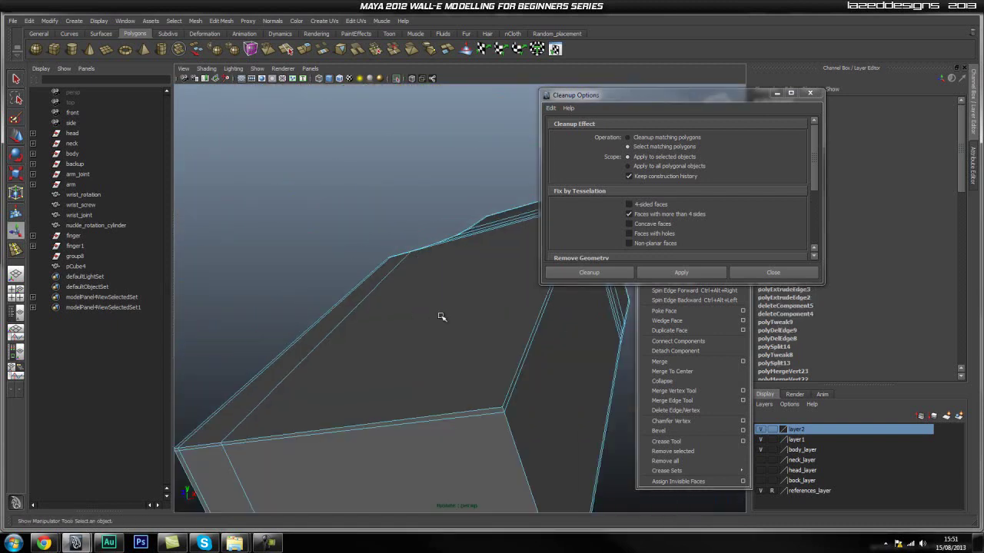
pyautogui.keyDown('alt'); pyautogui.moveTo(441, 314); pyautogui.dragTo(423, 279, button='right'); pyautogui.keyUp('alt')
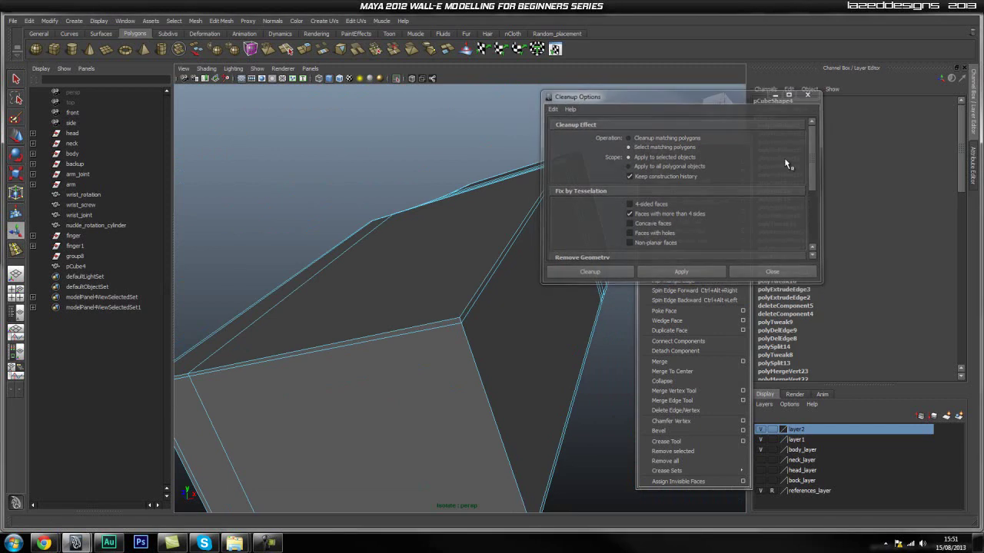
# - Insert two tight edge loops along the corner edges at the part's lower end with the Insert Edge Loop Tool
pyautogui.click(809, 93)
pyautogui.click(689, 231)
pyautogui.moveTo(437, 326); pyautogui.dragTo(440, 324)
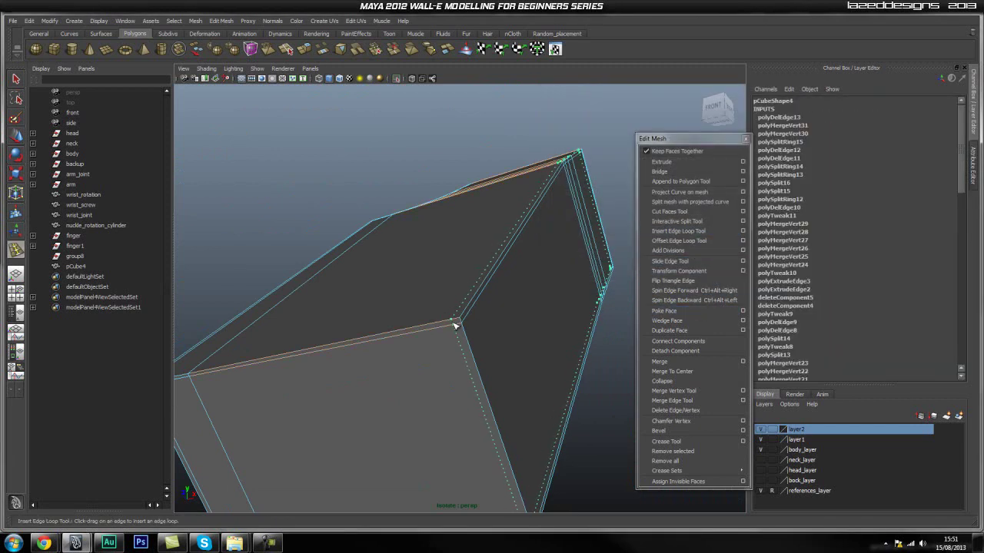
pyautogui.keyDown('alt'); pyautogui.moveTo(471, 316); pyautogui.dragTo(383, 300); pyautogui.keyUp('alt')
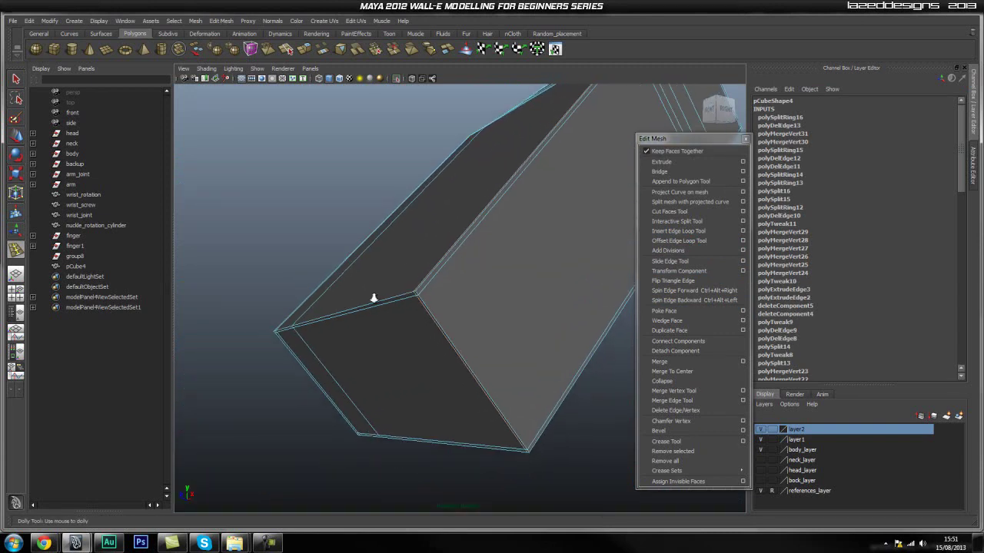
pyautogui.scroll(4, 383, 300)
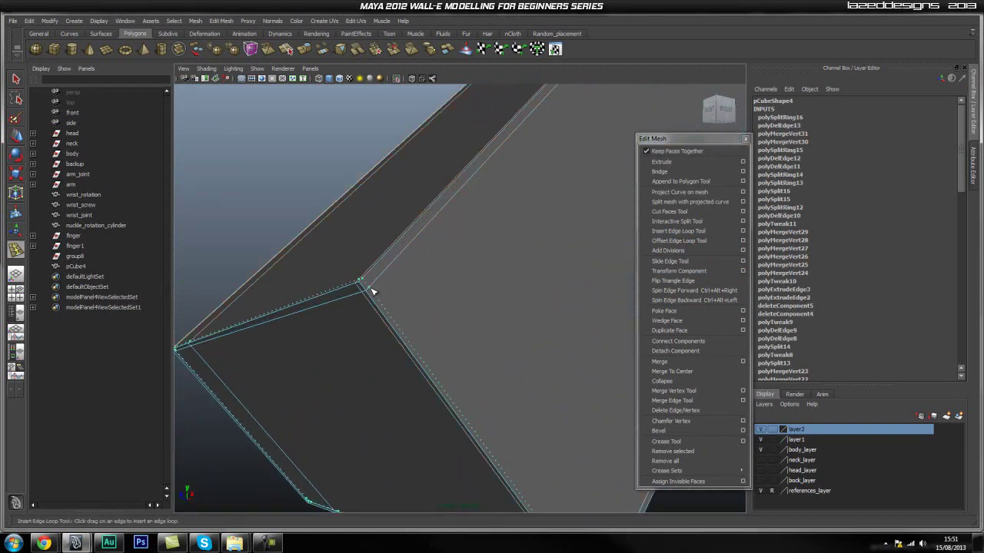
pyautogui.keyDown('alt'); pyautogui.moveTo(497, 296); pyautogui.dragTo(377, 315); pyautogui.keyUp('alt')
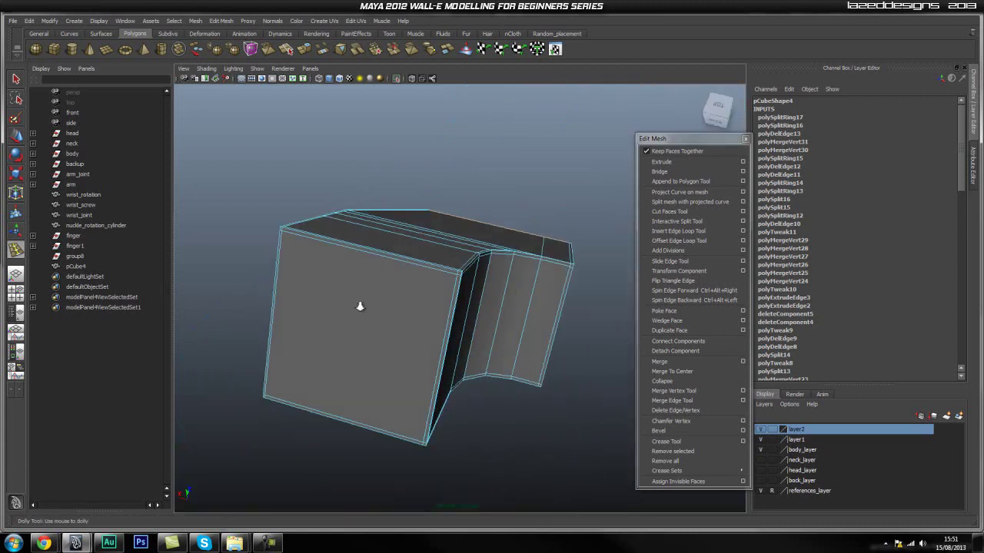
# - Return the part to object mode and select it as a whole
pyautogui.keyDown('alt'); pyautogui.moveTo(378, 315); pyautogui.dragTo(501, 314, button='right'); pyautogui.keyUp('alt')
pyautogui.keyDown('alt'); pyautogui.moveTo(500, 313); pyautogui.dragTo(479, 329); pyautogui.keyUp('alt')
pyautogui.rightClick(474, 329)
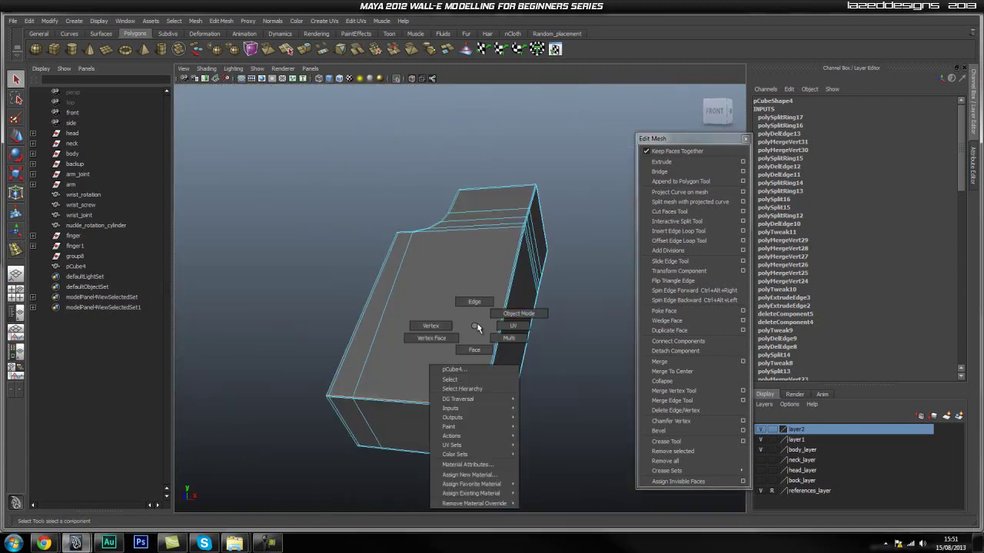
pyautogui.moveTo(513, 313); pyautogui.dragTo(515, 314, button='right')
pyautogui.click(489, 328)
pyautogui.click(550, 346)
pyautogui.keyDown('alt'); pyautogui.moveTo(550, 347); pyautogui.dragTo(480, 271); pyautogui.keyUp('alt')
pyautogui.click(480, 271)
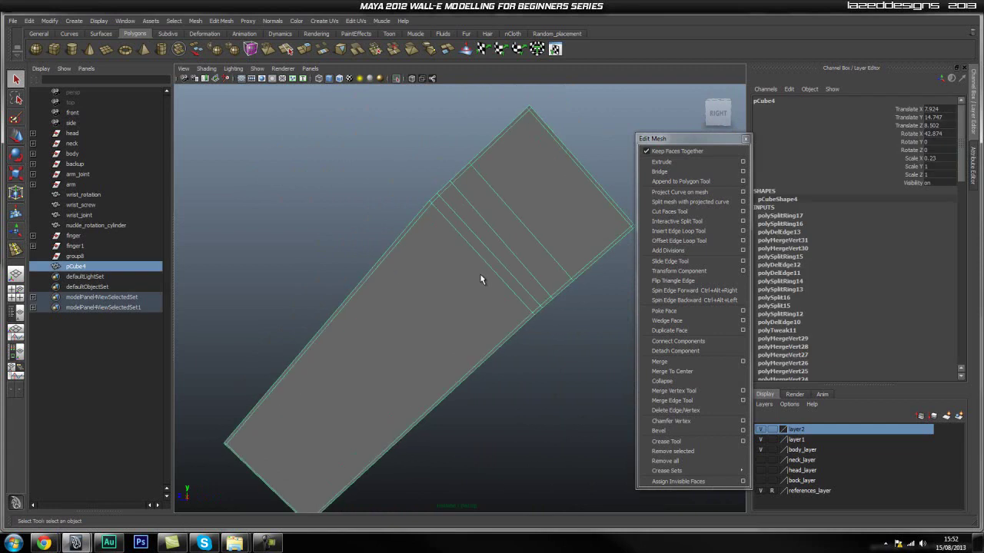
# - Examine the part's edge loops, side faces and notched end from several angles
pyautogui.keyDown('alt'); pyautogui.moveTo(516, 252); pyautogui.dragTo(491, 320, button='middle'); pyautogui.keyUp('alt')
pyautogui.keyDown('alt'); pyautogui.moveTo(451, 300); pyautogui.dragTo(526, 308); pyautogui.keyUp('alt')
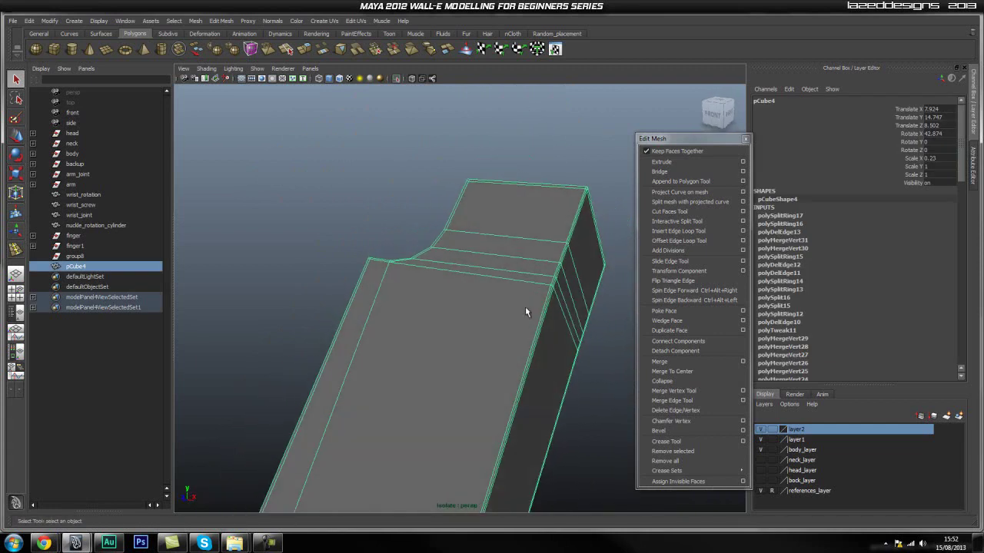
pyautogui.keyDown('alt'); pyautogui.moveTo(351, 297); pyautogui.dragTo(427, 288, button='right'); pyautogui.keyUp('alt')
pyautogui.keyDown('alt'); pyautogui.moveTo(504, 288); pyautogui.dragTo(523, 305); pyautogui.keyUp('alt')
pyautogui.press('space')
pyautogui.keyDown('alt'); pyautogui.moveTo(480, 311); pyautogui.dragTo(491, 281, button='middle'); pyautogui.keyUp('alt')
pyautogui.keyDown('alt'); pyautogui.moveTo(494, 284); pyautogui.dragTo(440, 301, button='right'); pyautogui.keyUp('alt')
pyautogui.keyDown('alt'); pyautogui.moveTo(456, 303); pyautogui.dragTo(474, 301, button='middle'); pyautogui.keyUp('alt')
pyautogui.keyDown('alt'); pyautogui.moveTo(434, 328); pyautogui.dragTo(580, 351, button='right'); pyautogui.keyUp('alt')
pyautogui.press('space')
pyautogui.keyDown('alt'); pyautogui.moveTo(406, 281); pyautogui.dragTo(436, 283); pyautogui.keyUp('alt')
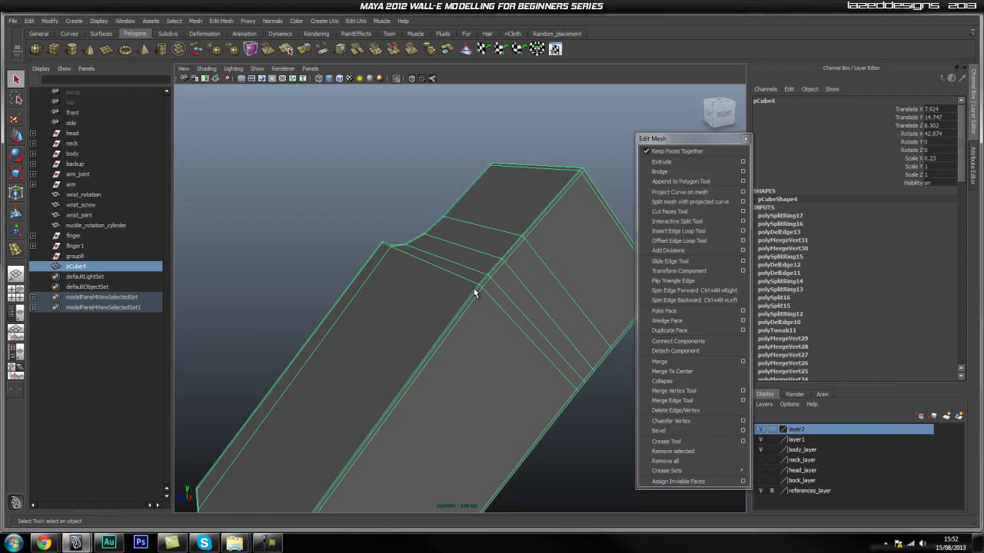
pyautogui.keyDown('alt'); pyautogui.moveTo(476, 293); pyautogui.dragTo(471, 293); pyautogui.keyUp('alt')
pyautogui.keyDown('alt'); pyautogui.moveTo(491, 330); pyautogui.dragTo(447, 215); pyautogui.keyUp('alt')
pyautogui.keyDown('alt'); pyautogui.moveTo(478, 266); pyautogui.dragTo(511, 282); pyautogui.keyUp('alt')
pyautogui.press('space')
pyautogui.keyDown('alt'); pyautogui.moveTo(510, 283); pyautogui.dragTo(482, 295, button='right'); pyautogui.keyUp('alt')
pyautogui.press('space')
pyautogui.moveTo(467, 296); pyautogui.dragTo(492, 286)
pyautogui.scroll(-4, 469, 204)
# - Select the part and check its shape against the reference image in the side view
pyautogui.click(505, 336)
pyautogui.moveTo(439, 331); pyautogui.dragTo(473, 319, button='right')
pyautogui.click(513, 370)
pyautogui.keyDown('alt'); pyautogui.moveTo(510, 333); pyautogui.dragTo(478, 346); pyautogui.keyUp('alt')
pyautogui.press('space')
pyautogui.keyDown('alt'); pyautogui.moveTo(478, 346); pyautogui.dragTo(429, 320, button='middle'); pyautogui.keyUp('alt')
pyautogui.click(428, 319)
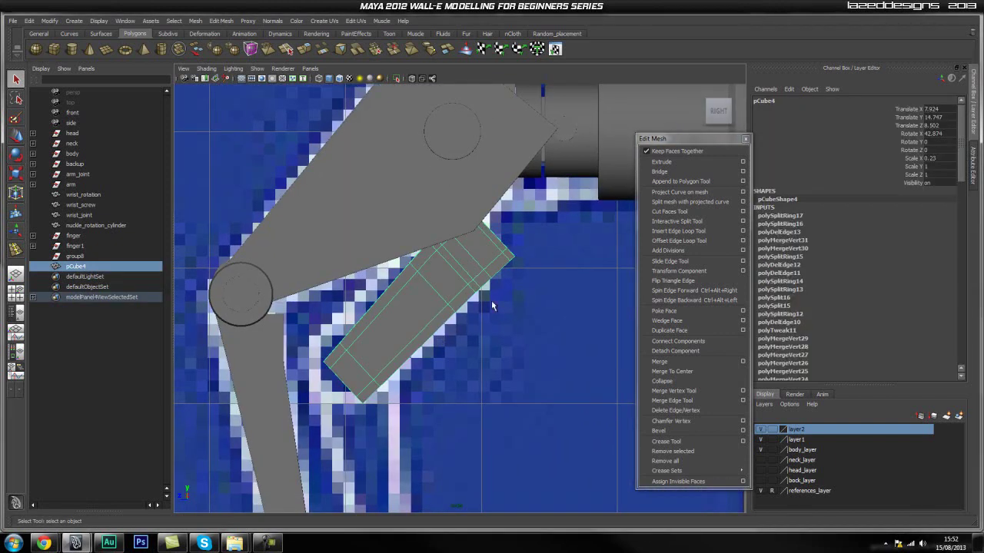
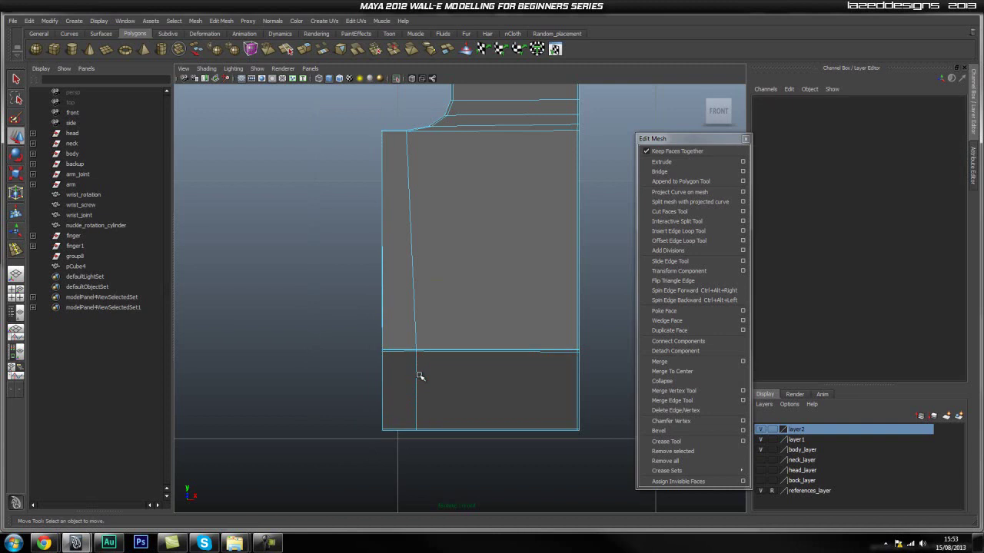
# - Duplicate the half part in object mode and move the copy along X to about 7.094
pyautogui.moveTo(453, 231); pyautogui.dragTo(493, 212, button='right')
pyautogui.click(492, 212)
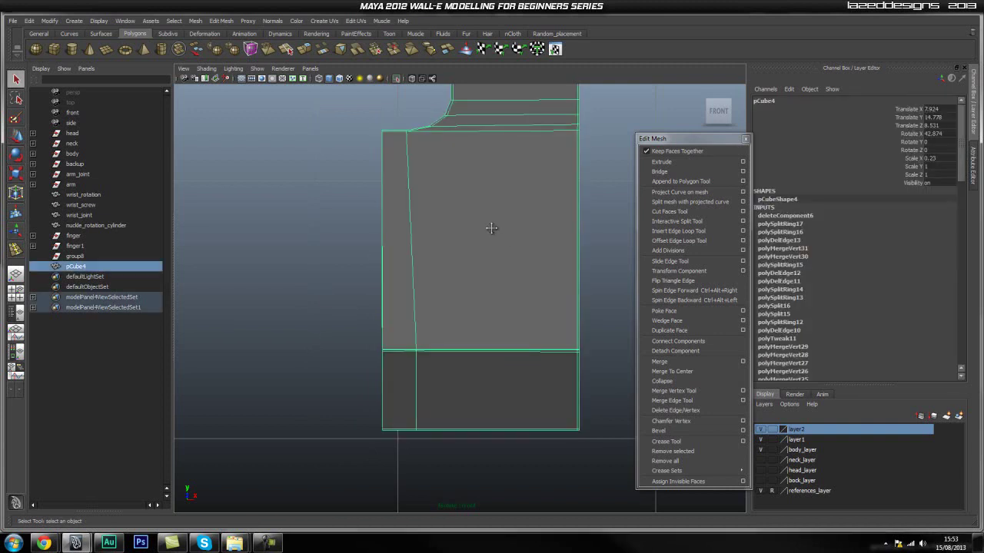
pyautogui.keyDown('alt'); pyautogui.moveTo(492, 229); pyautogui.dragTo(494, 243, button='middle'); pyautogui.keyUp('alt')
pyautogui.hotkey('ctrl', 'd')
pyautogui.press('w')
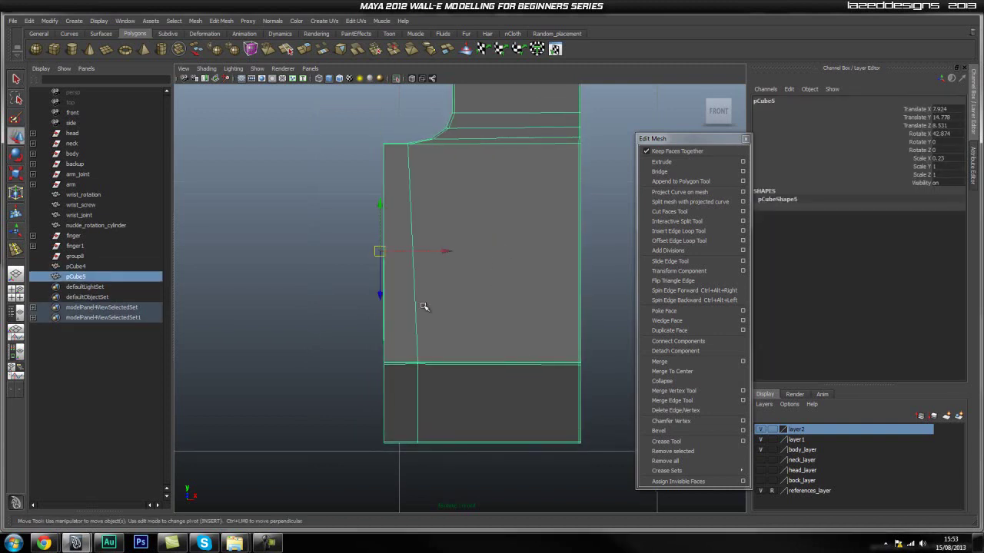
pyautogui.moveTo(442, 249); pyautogui.dragTo(229, 253)
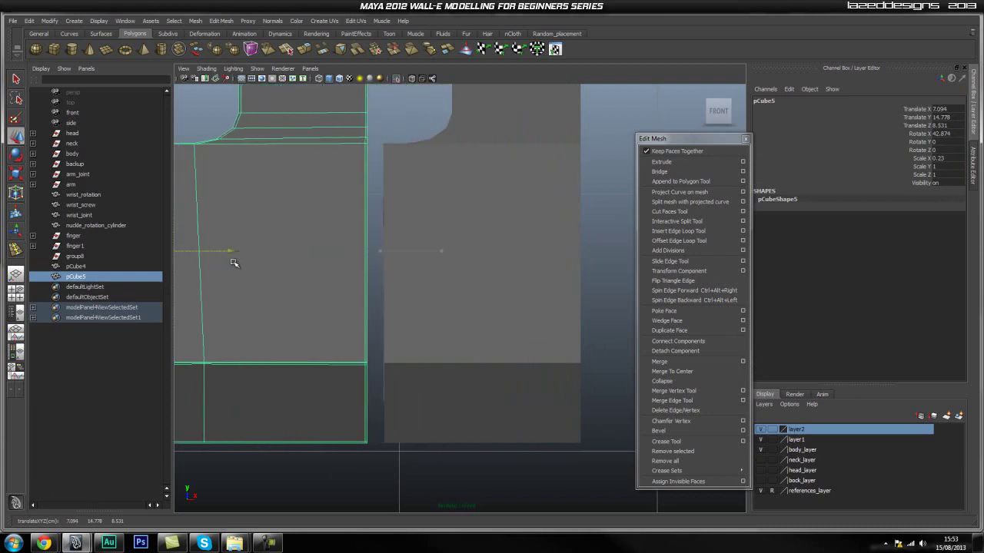
# - Mirror the duplicate by setting its Scale X to -0.23
pyautogui.press('r')
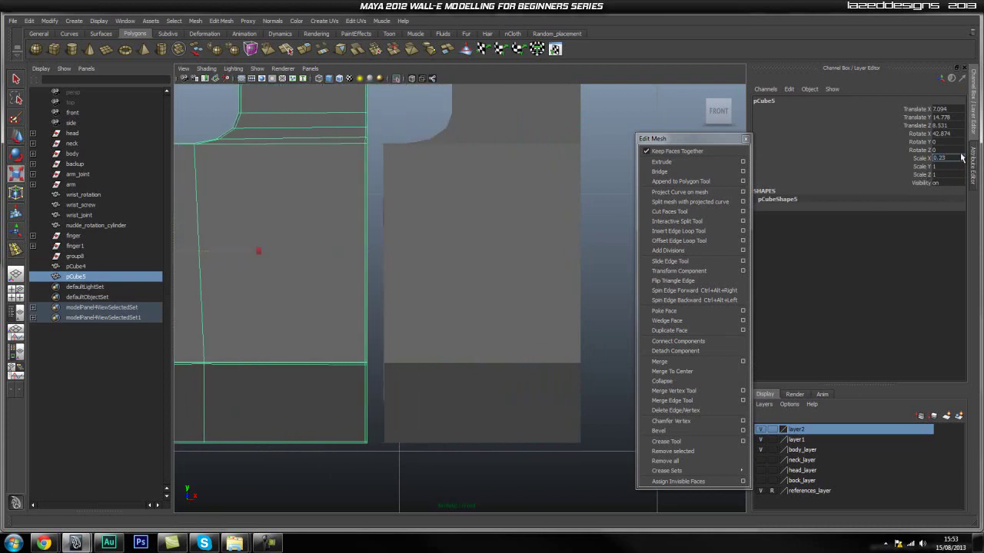
pyautogui.press('Return')
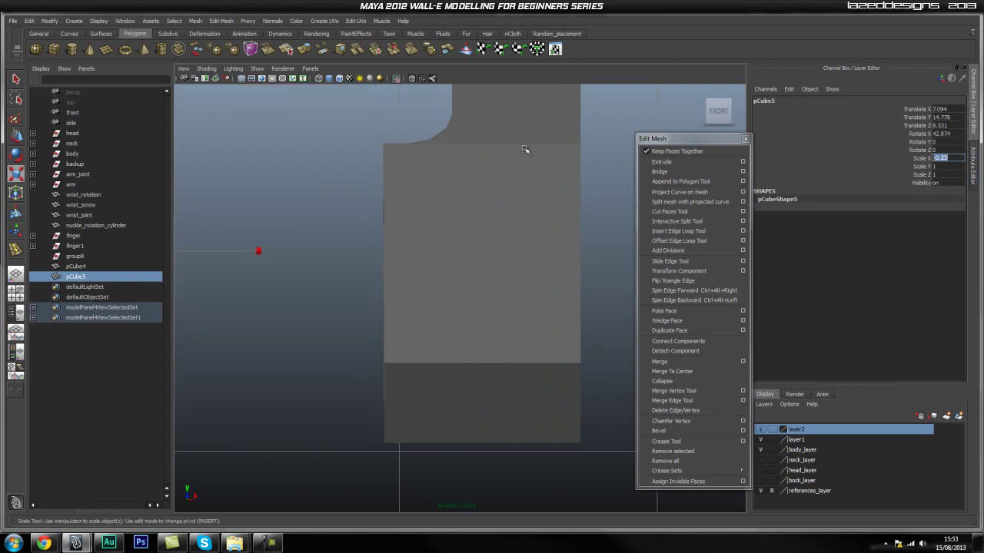
pyautogui.scroll(-5, 445, 172)
pyautogui.scroll(6, 414, 289)
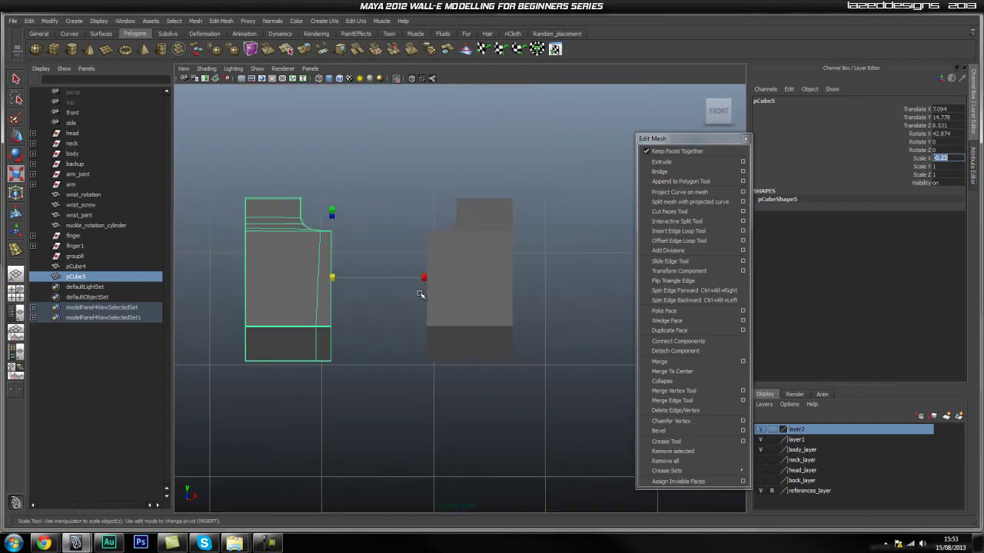
# - Move the mirrored copy closer to the original half and delete the copy
pyautogui.click(362, 326)
pyautogui.click(299, 303)
pyautogui.press('w')
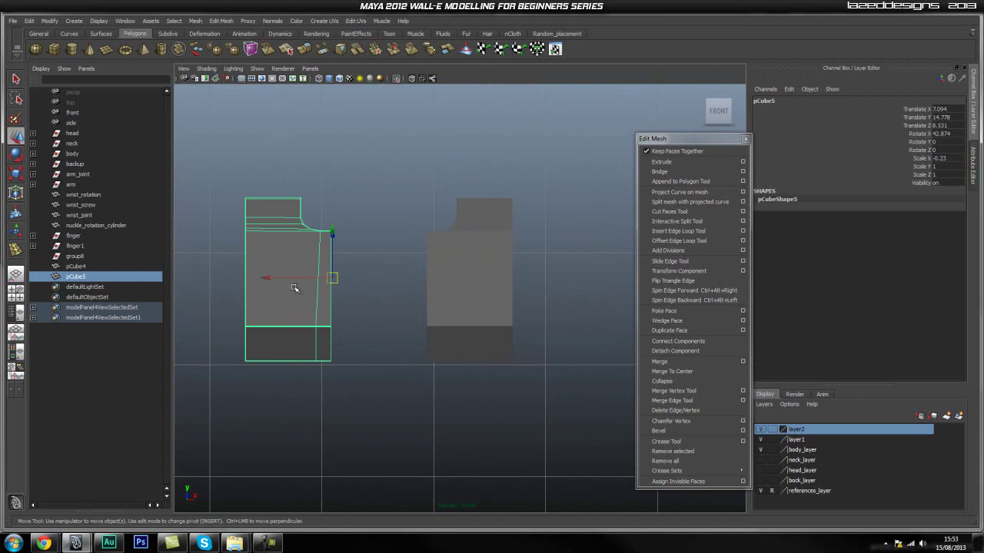
pyautogui.moveTo(269, 279); pyautogui.dragTo(352, 282)
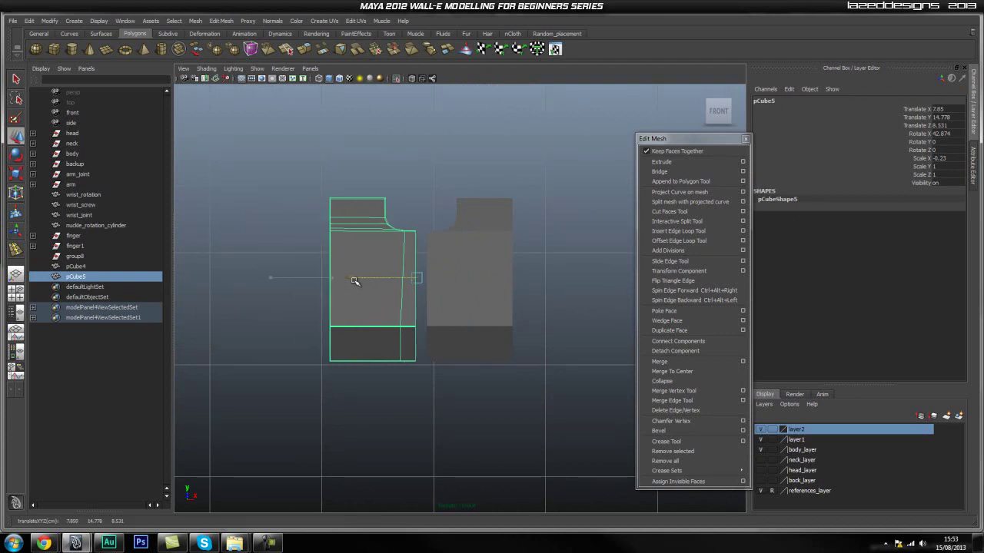
pyautogui.press('Delete')
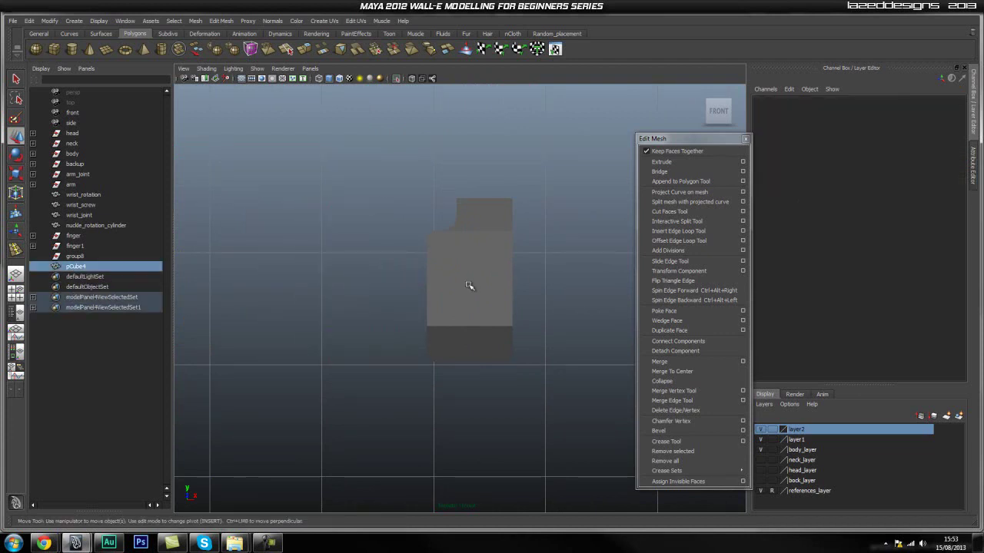
# - Scale the vertices of the half's open border and of the neighbouring lengthwise edge loop along X to straighten them
pyautogui.click(469, 286)
pyautogui.keyDown('alt'); pyautogui.moveTo(469, 286); pyautogui.dragTo(595, 303, button='right'); pyautogui.keyUp('alt')
pyautogui.moveTo(434, 291); pyautogui.dragTo(369, 287, button='right')
pyautogui.moveTo(372, 400); pyautogui.dragTo(410, 467)
pyautogui.press('r')
pyautogui.moveTo(313, 301); pyautogui.dragTo(317, 297)
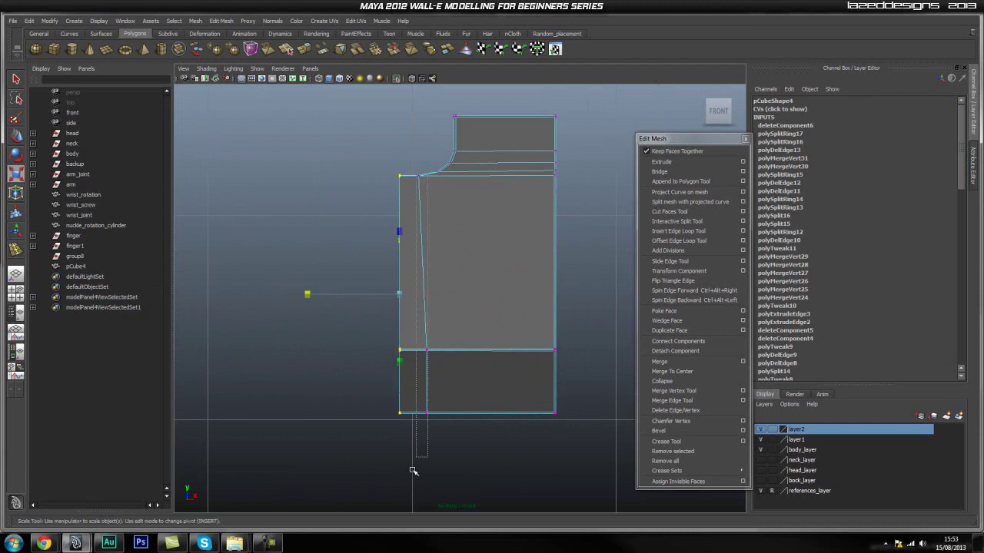
pyautogui.moveTo(396, 473); pyautogui.dragTo(406, 473)
pyautogui.moveTo(329, 301); pyautogui.dragTo(398, 293)
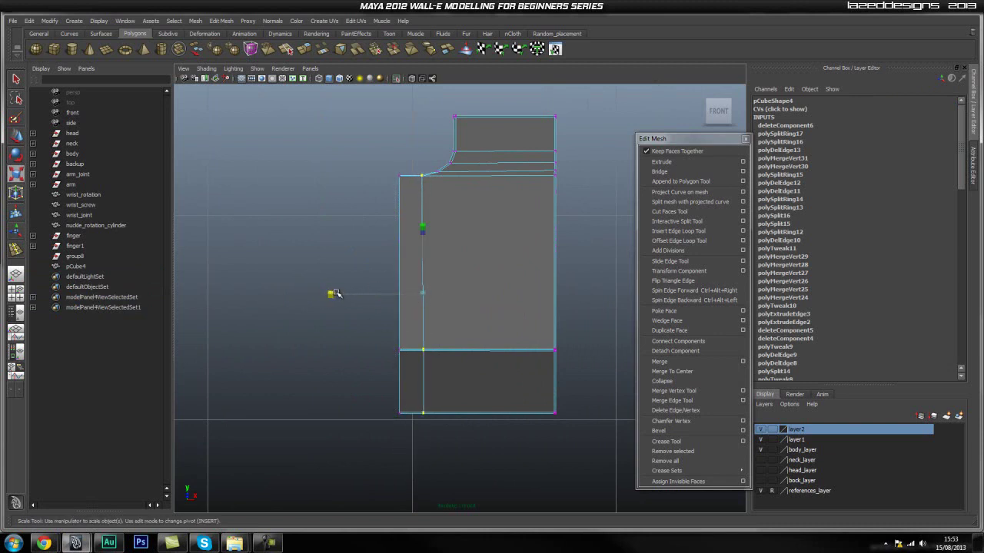
# - Select the straightened lengthwise loop's vertices and move them slightly along X towards the half's open border
pyautogui.click(403, 334)
pyautogui.press('w')
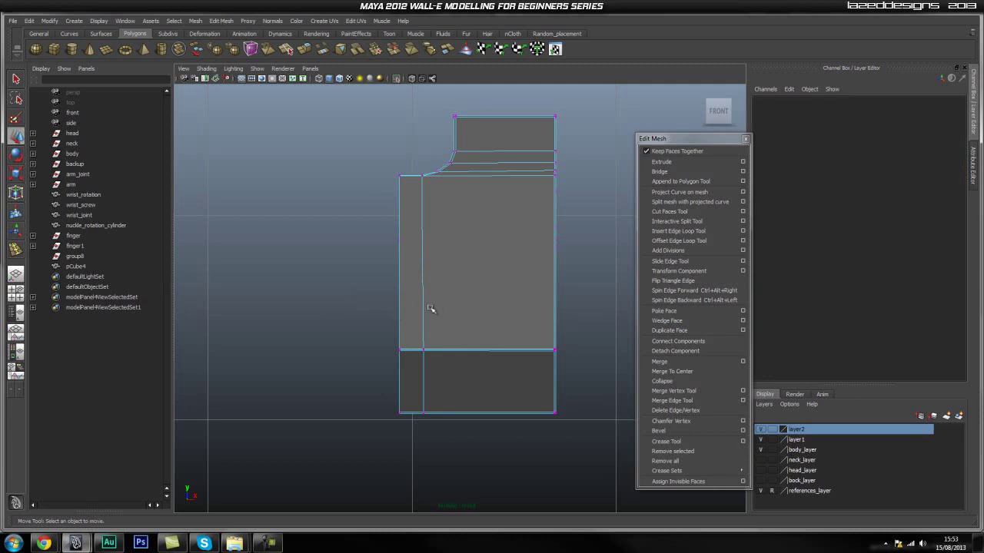
pyautogui.moveTo(421, 249); pyautogui.dragTo(396, 250, button='right')
pyautogui.moveTo(411, 160); pyautogui.dragTo(407, 370)
pyautogui.moveTo(429, 475); pyautogui.dragTo(430, 474)
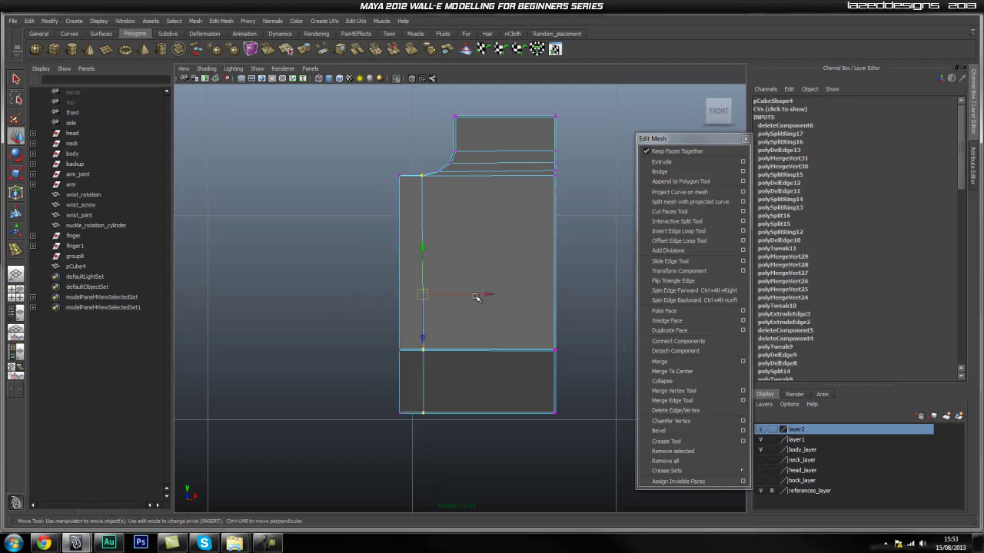
pyautogui.moveTo(487, 292); pyautogui.dragTo(481, 293)
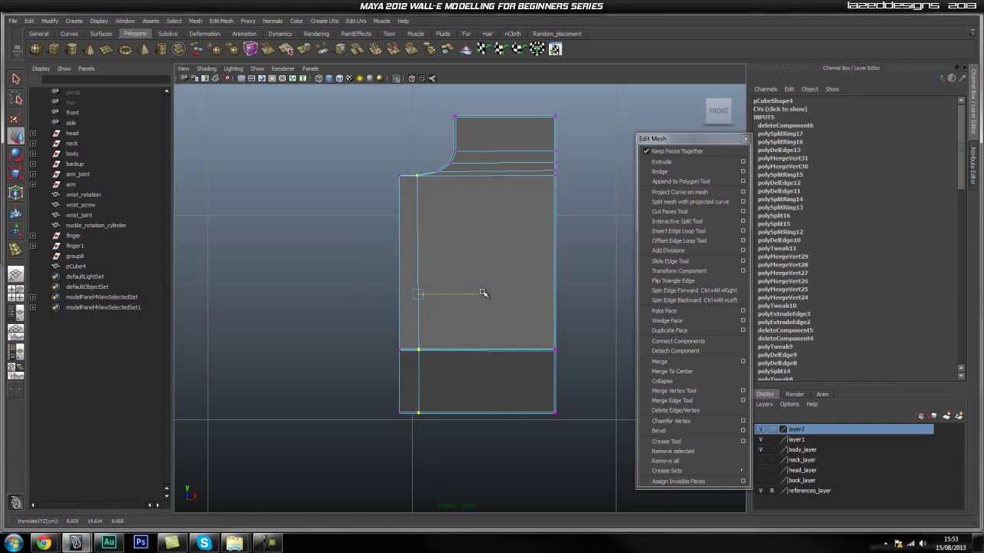
pyautogui.click(336, 245)
# - Return the part to object mode and check its smoothed preview in the front view
pyautogui.press('q')
pyautogui.moveTo(454, 279); pyautogui.dragTo(475, 262, button='right')
pyautogui.click(474, 262)
pyautogui.press('space')
pyautogui.moveTo(448, 287); pyautogui.dragTo(464, 364)
pyautogui.click(533, 328)
pyautogui.press('space')
pyautogui.click(485, 308)
pyautogui.scroll(-2, 488, 291)
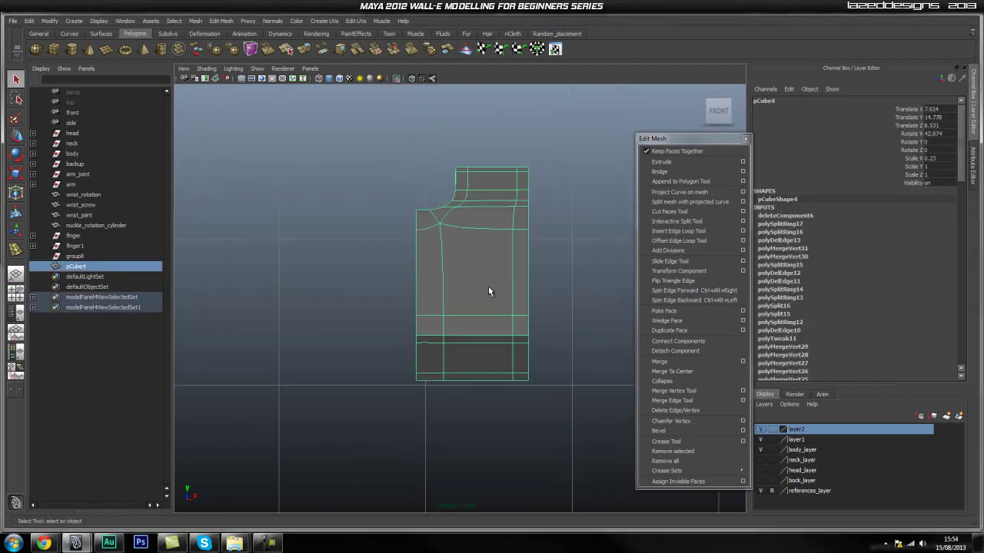
pyautogui.press('1')
# - Duplicate the half part and mirror the copy by setting its Scale X to -0.23
pyautogui.hotkey('ctrl', 'd')
pyautogui.press('w')
pyautogui.press('r')
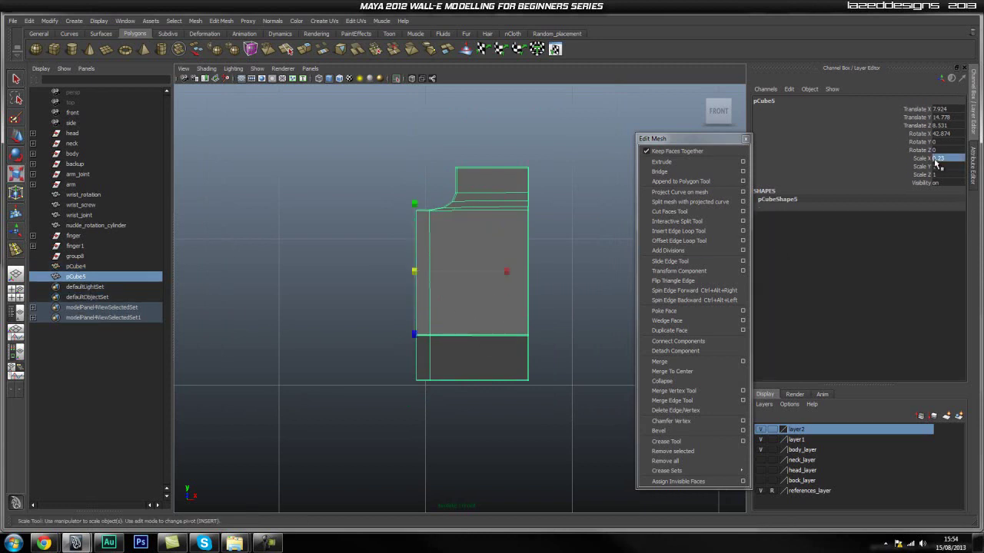
pyautogui.press('Return')
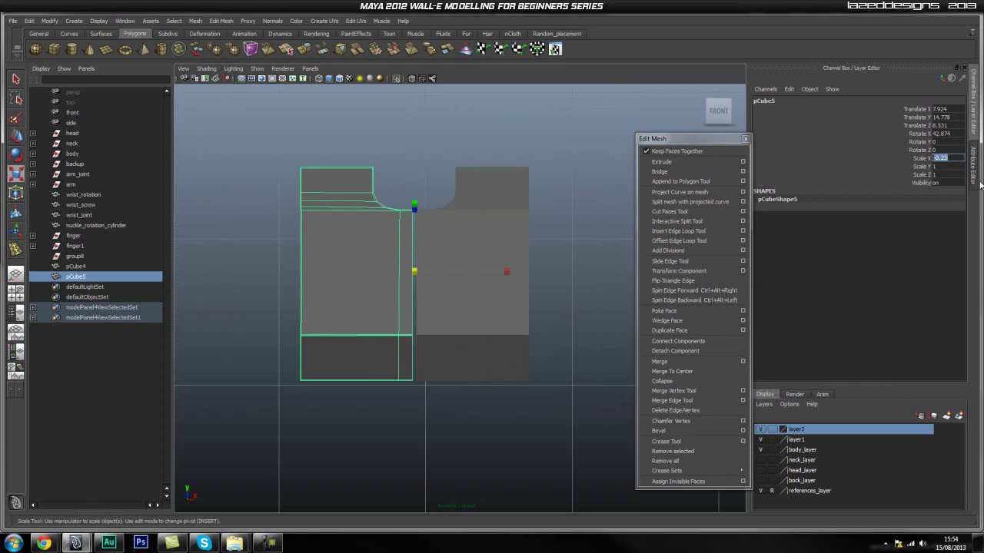
# - Move the mirrored half along X to about 7.952 so that its open border meets the original half
pyautogui.scroll(1, 364, 264)
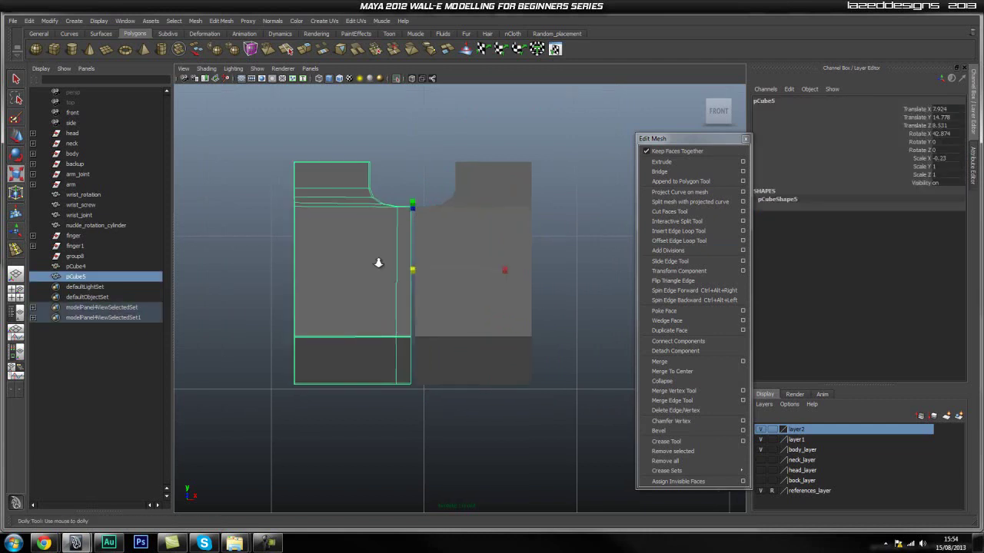
pyautogui.scroll(3, 518, 259)
pyautogui.press('w')
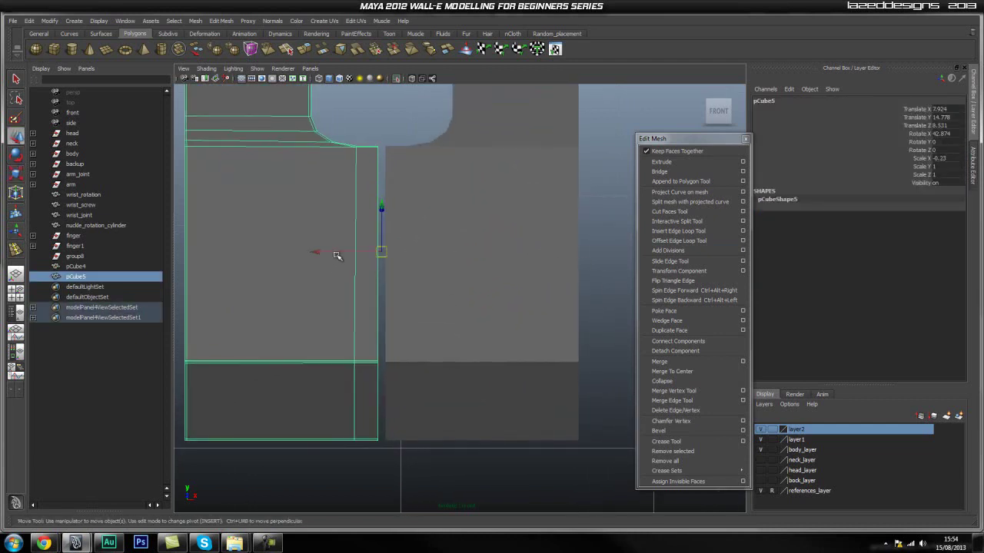
pyautogui.moveTo(319, 254); pyautogui.dragTo(325, 254, button='middle')
pyautogui.keyDown('alt'); pyautogui.moveTo(324, 287); pyautogui.dragTo(685, 308, button='right'); pyautogui.keyUp('alt')
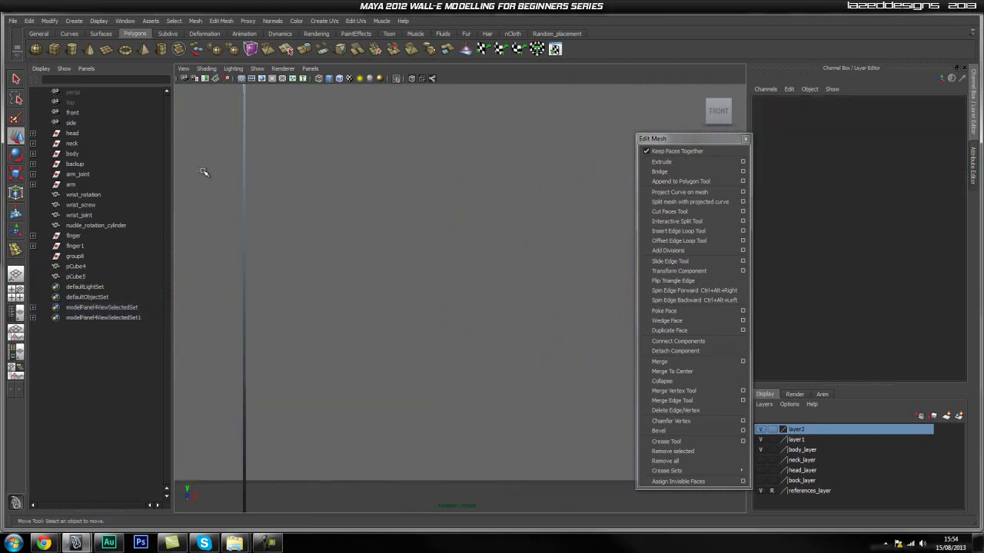
pyautogui.moveTo(191, 166); pyautogui.dragTo(193, 167)
# - Combine the two halves into one mesh and isolate the combined mesh in the front view
pyautogui.click(362, 223)
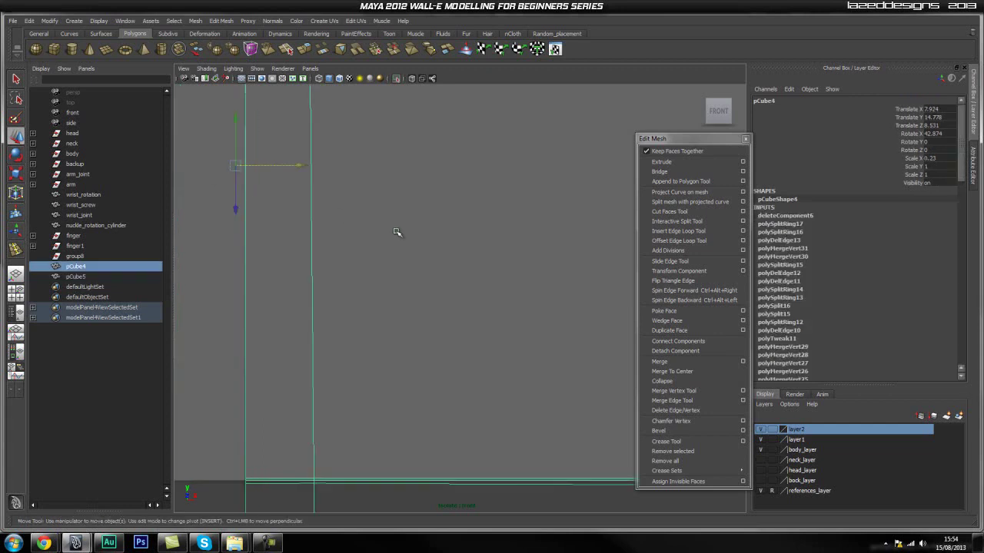
pyautogui.scroll(-5, 396, 232)
pyautogui.keyDown('shift'); pyautogui.click(400, 289); pyautogui.keyUp('shift')
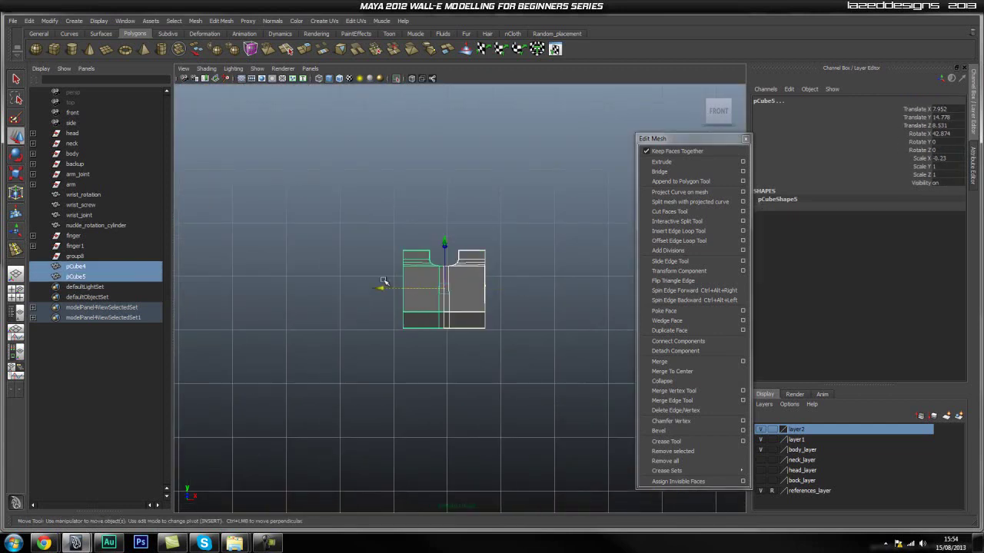
pyautogui.click(196, 21)
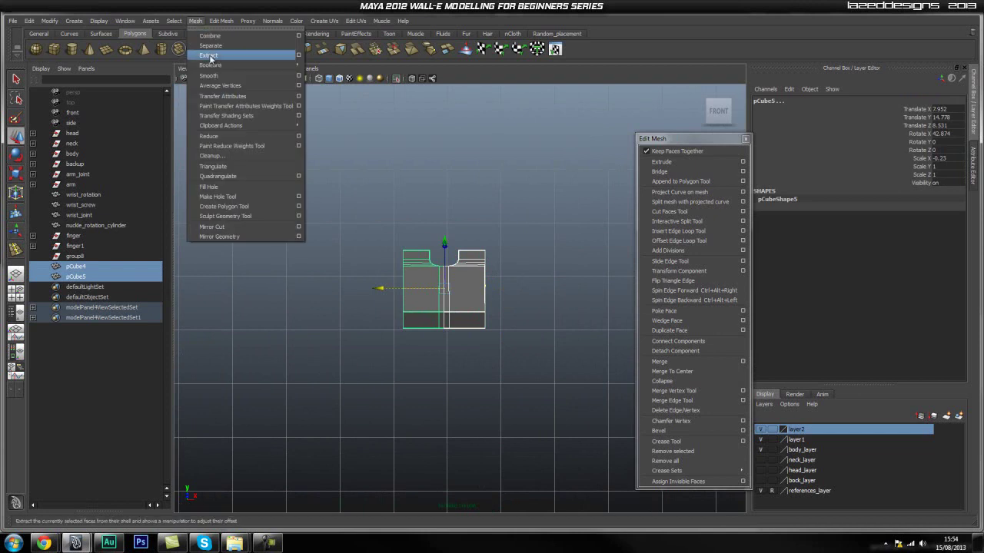
pyautogui.click(241, 39)
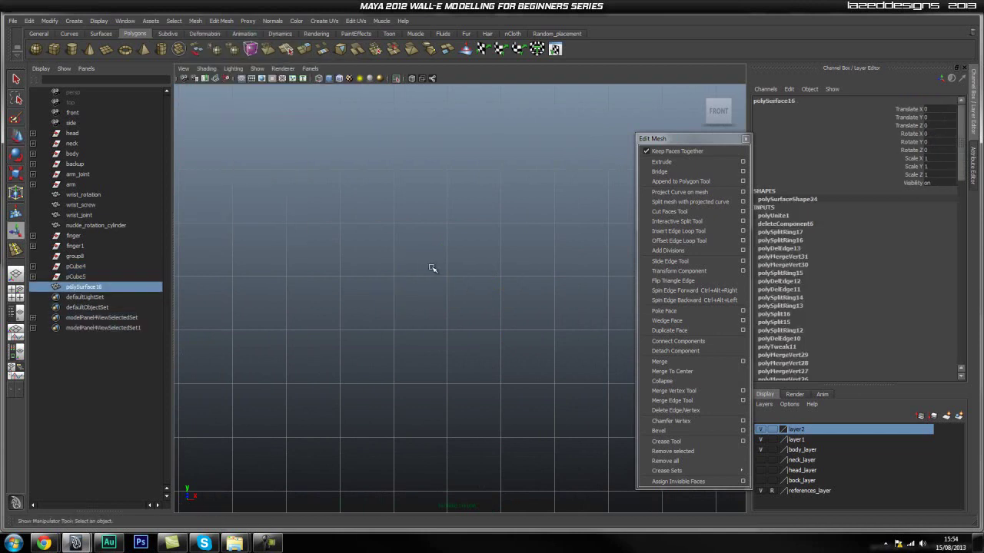
pyautogui.click(398, 78)
pyautogui.click(399, 80)
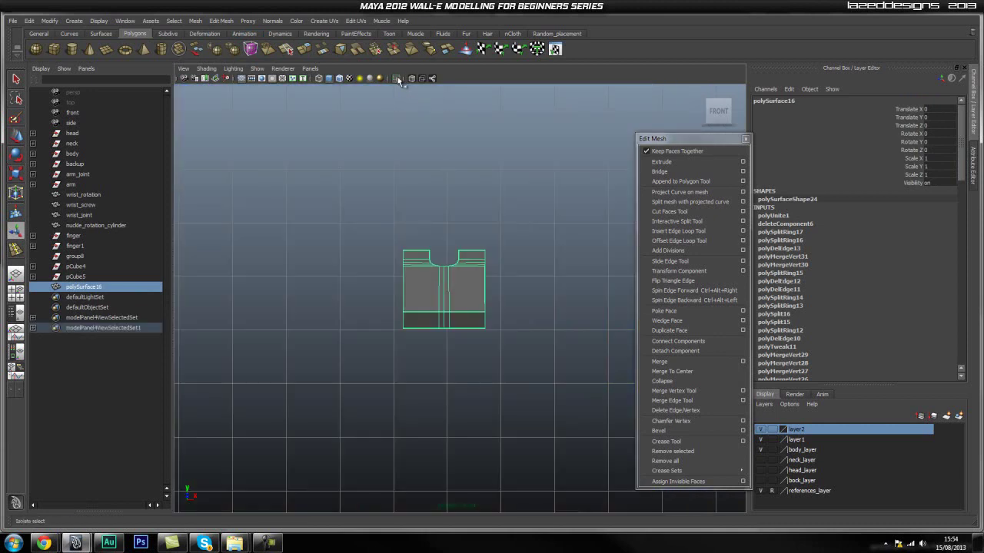
# - Select the vertices along the combined mesh's centre seam and merge them with a threshold of 0.0010
pyautogui.scroll(10, 439, 281)
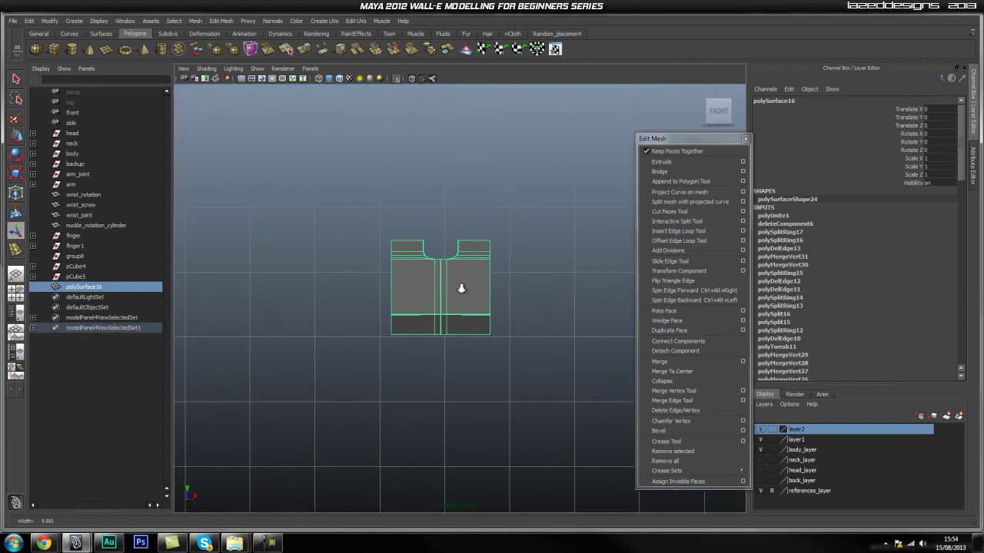
pyautogui.keyDown('alt'); pyautogui.moveTo(377, 250); pyautogui.dragTo(395, 263, button='middle'); pyautogui.keyUp('alt')
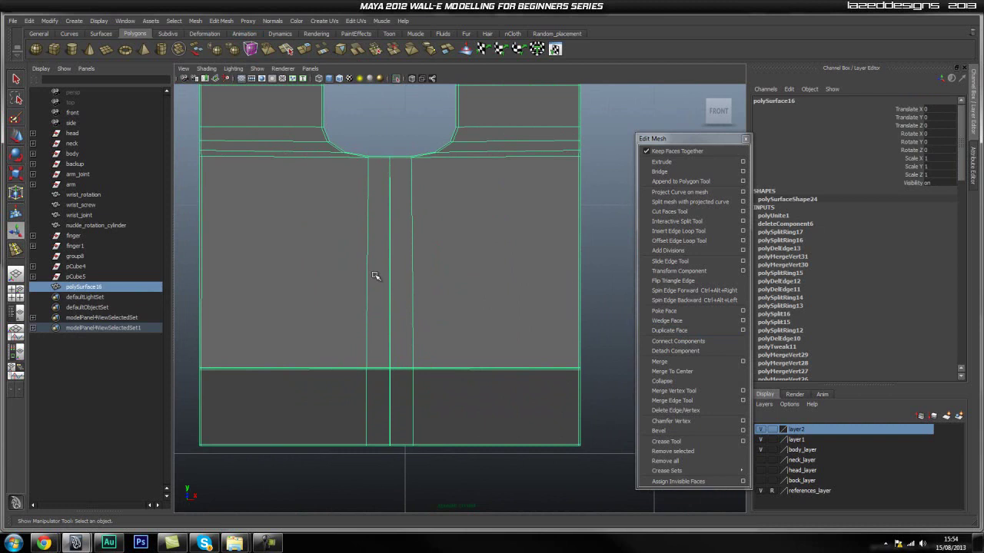
pyautogui.moveTo(408, 275); pyautogui.dragTo(402, 151, button='right')
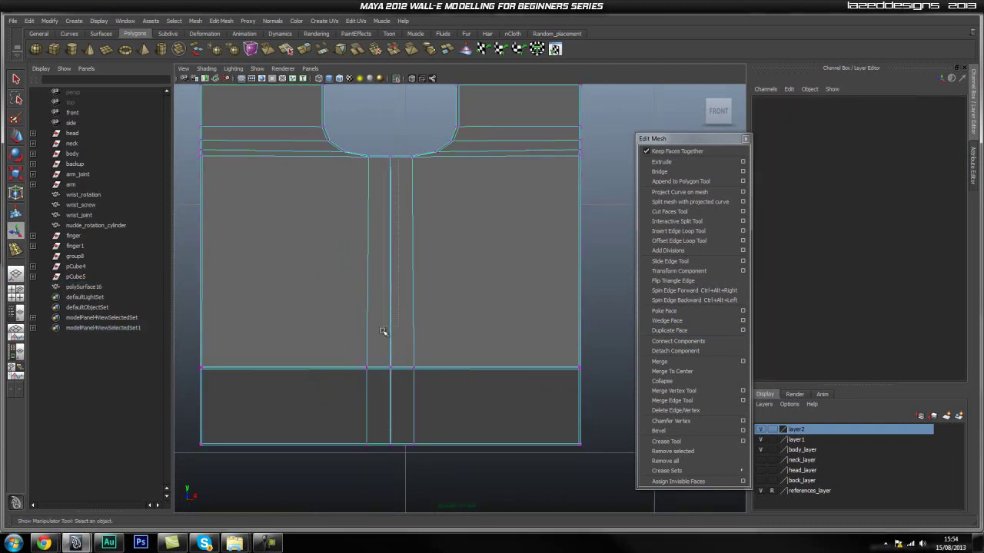
pyautogui.moveTo(378, 468); pyautogui.dragTo(378, 468)
pyautogui.scroll(8, 358, 222)
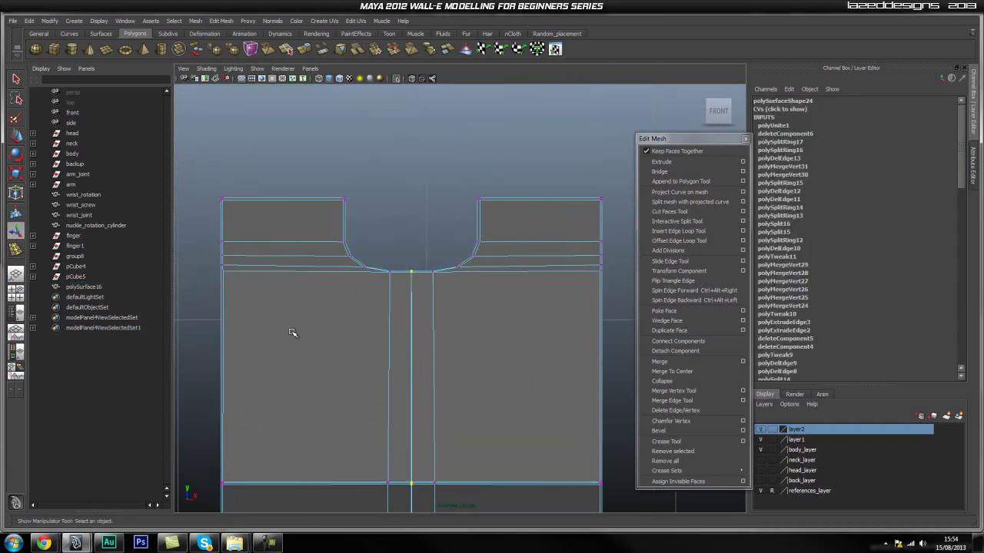
pyautogui.scroll(4, 346, 237)
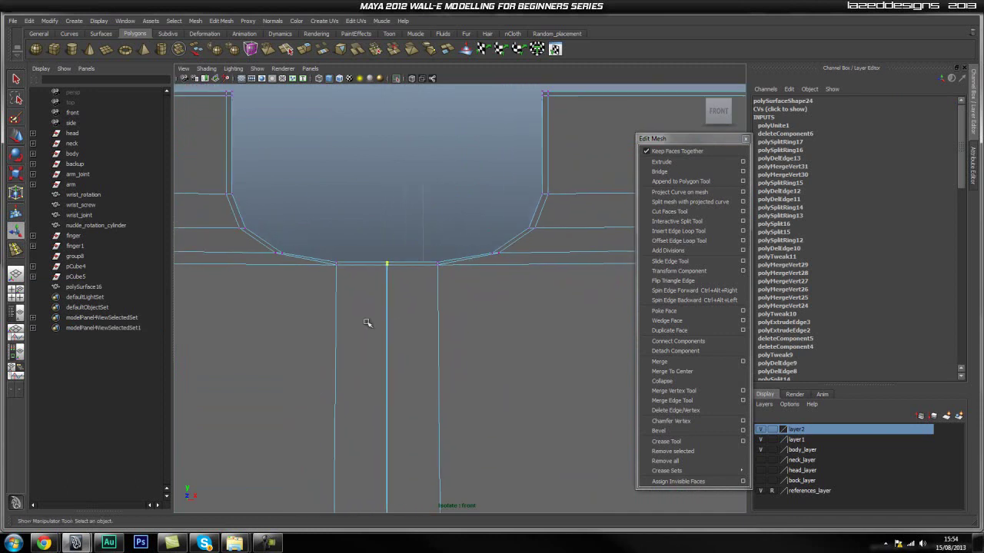
pyautogui.keyDown('shift'); pyautogui.moveTo(385, 291); pyautogui.dragTo(388, 273, button='right'); pyautogui.keyUp('shift')
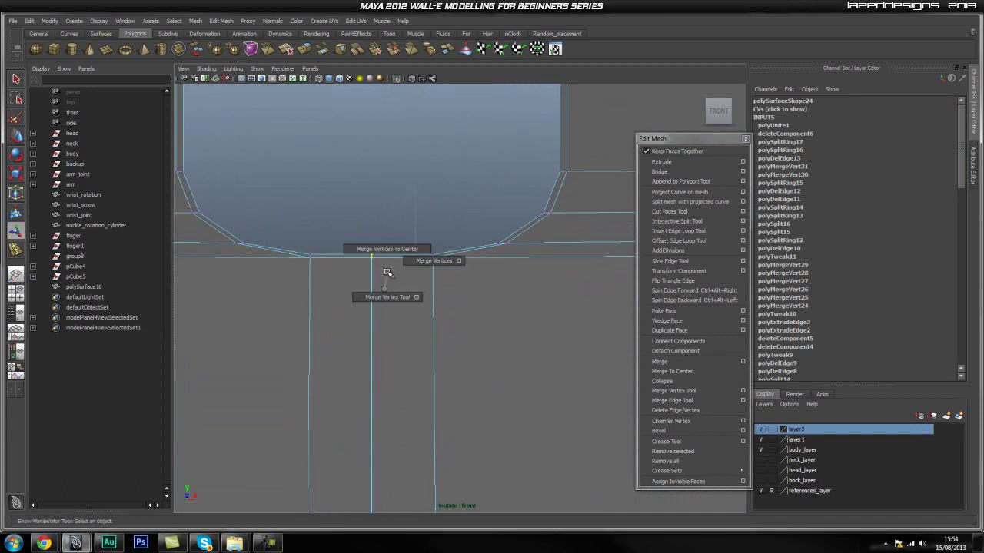
pyautogui.keyDown('shift'); pyautogui.moveTo(458, 262); pyautogui.dragTo(459, 262, button='right'); pyautogui.keyUp('shift')
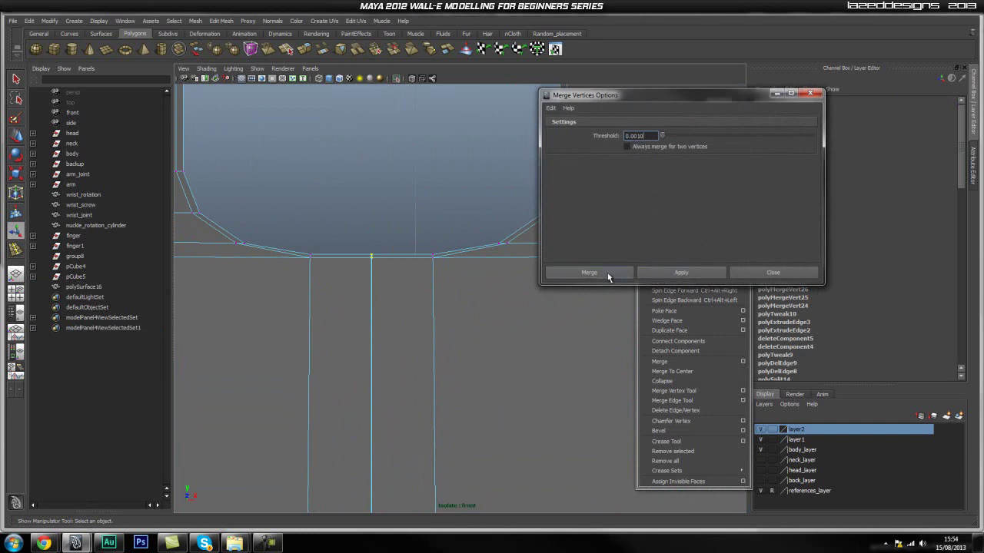
pyautogui.click(664, 273)
pyautogui.keyDown('alt'); pyautogui.moveTo(464, 232); pyautogui.dragTo(465, 229, button='middle'); pyautogui.keyUp('alt')
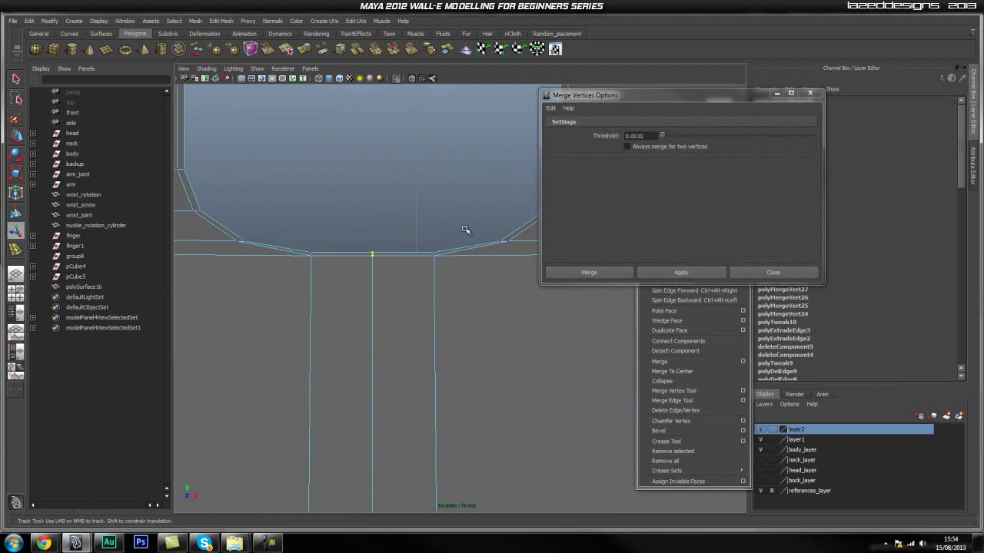
pyautogui.click(772, 275)
# - Examine the merged centre seam from the front, back and underside in the perspective view
pyautogui.keyDown('alt'); pyautogui.moveTo(428, 350); pyautogui.dragTo(433, 271, button='middle'); pyautogui.keyUp('alt')
pyautogui.press('space')
pyautogui.moveTo(413, 331); pyautogui.dragTo(412, 296)
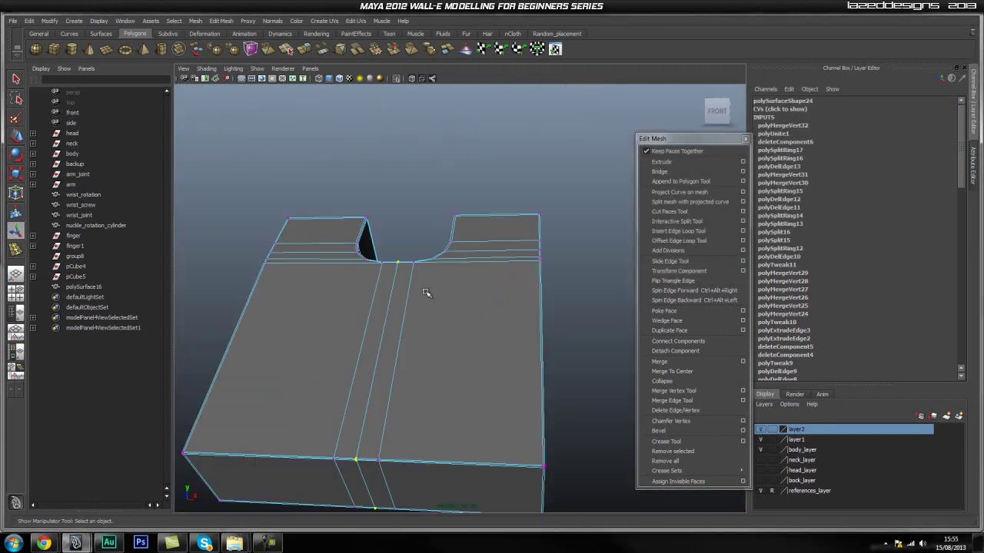
pyautogui.keyDown('alt'); pyautogui.moveTo(349, 365); pyautogui.dragTo(385, 238, button='middle'); pyautogui.keyUp('alt')
pyautogui.keyDown('alt'); pyautogui.moveTo(330, 312); pyautogui.dragTo(512, 302, button='right'); pyautogui.keyUp('alt')
pyautogui.keyDown('alt'); pyautogui.moveTo(512, 301); pyautogui.dragTo(436, 150); pyautogui.keyUp('alt')
pyautogui.keyDown('alt'); pyautogui.moveTo(435, 150); pyautogui.dragTo(382, 160, button='middle'); pyautogui.keyUp('alt')
pyautogui.keyDown('alt'); pyautogui.moveTo(424, 299); pyautogui.dragTo(304, 206); pyautogui.keyUp('alt')
pyautogui.keyDown('alt'); pyautogui.moveTo(304, 206); pyautogui.dragTo(282, 266, button='middle'); pyautogui.keyUp('alt')
pyautogui.keyDown('alt'); pyautogui.moveTo(281, 266); pyautogui.dragTo(374, 269, button='right'); pyautogui.keyUp('alt')
pyautogui.keyDown('alt'); pyautogui.moveTo(336, 282); pyautogui.dragTo(344, 242, button='middle'); pyautogui.keyUp('alt')
pyautogui.keyDown('alt'); pyautogui.moveTo(344, 242); pyautogui.dragTo(301, 379); pyautogui.keyUp('alt')
pyautogui.keyDown('alt'); pyautogui.moveTo(301, 380); pyautogui.dragTo(371, 305, button='middle'); pyautogui.keyUp('alt')
pyautogui.moveTo(403, 252)
pyautogui.keyDown('alt'); pyautogui.mouseDown()
pyautogui.moveTo(413, 217)
pyautogui.moveTo(426, 216)
pyautogui.moveTo(405, 253)
pyautogui.mouseUp(); pyautogui.keyUp('alt')
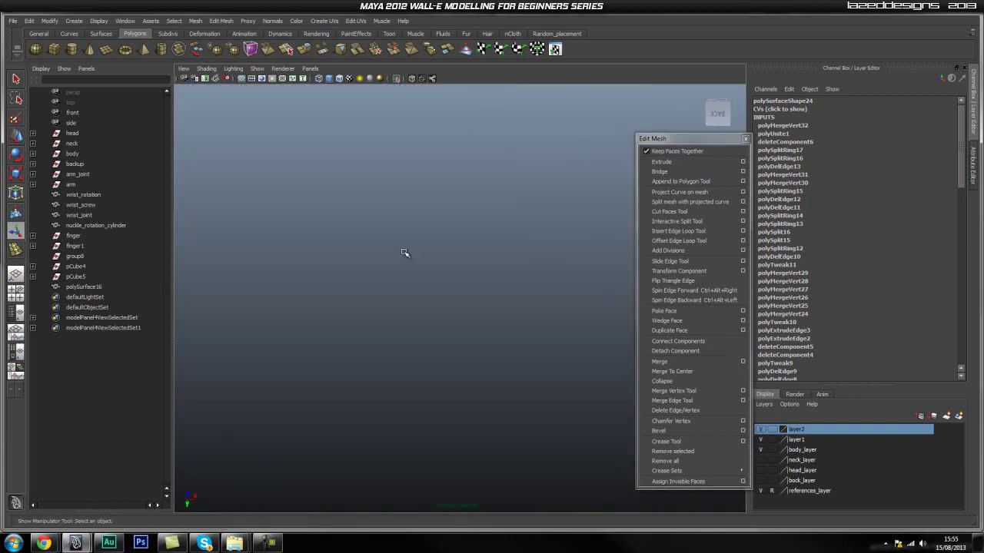
pyautogui.press('f')
pyautogui.scroll(-5, 493, 244)
pyautogui.keyDown('alt'); pyautogui.moveTo(494, 269); pyautogui.dragTo(551, 228); pyautogui.keyUp('alt')
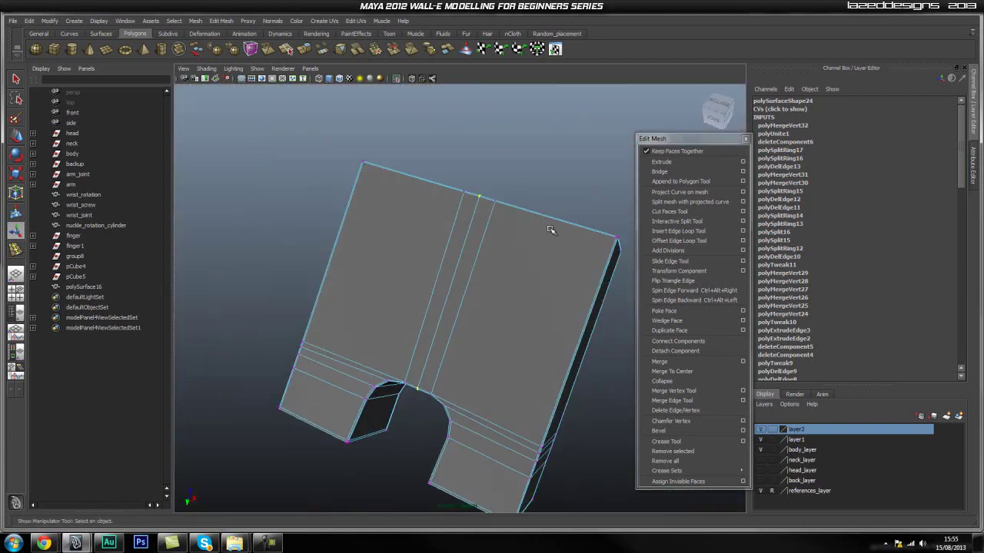
pyautogui.click(703, 93)
pyautogui.scroll(5, 463, 140)
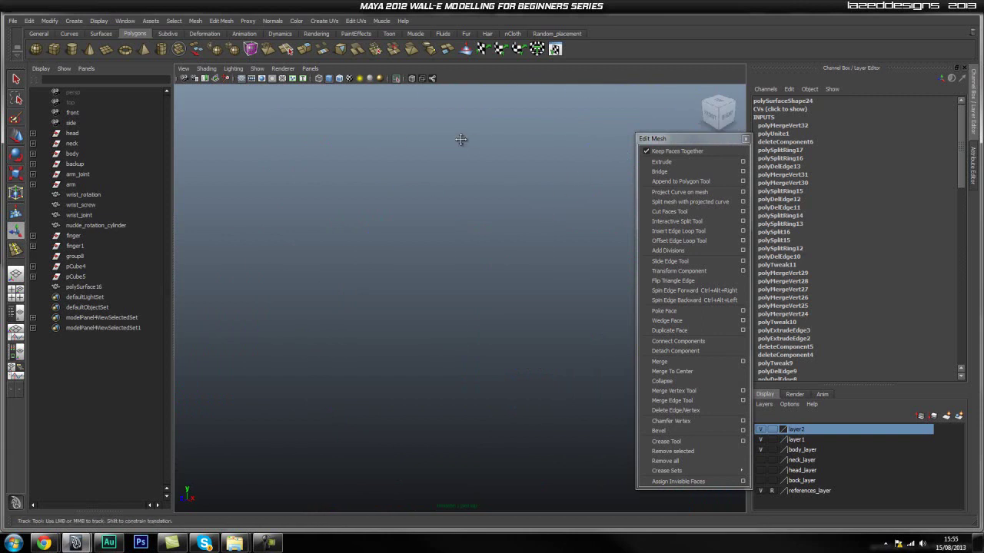
pyautogui.keyDown('alt'); pyautogui.moveTo(464, 140); pyautogui.dragTo(472, 302, button='middle'); pyautogui.keyUp('alt')
pyautogui.scroll(10, 472, 302)
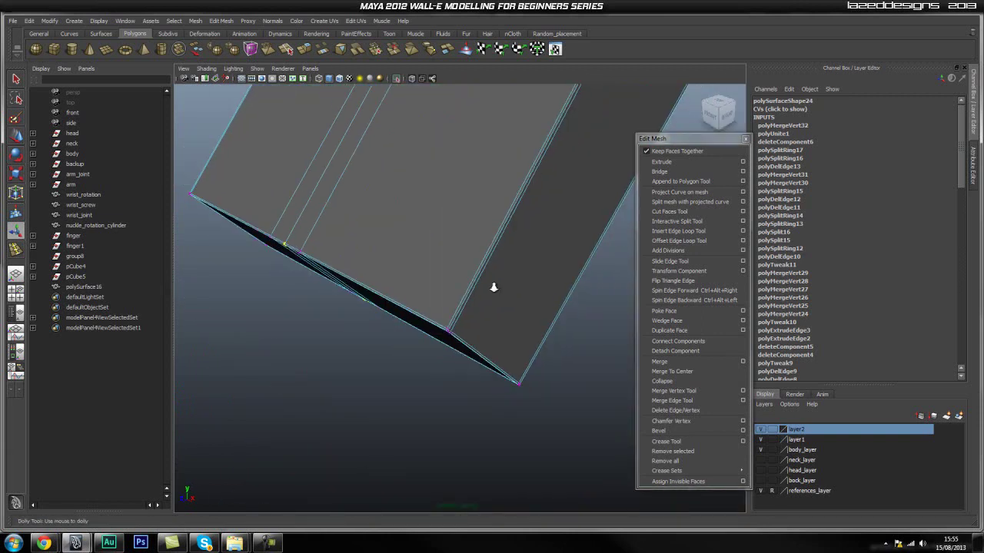
# - Delete the edge loop running along the centre seam of the combined mesh
pyautogui.moveTo(458, 253); pyautogui.dragTo(456, 220, button='right')
pyautogui.click(415, 279)
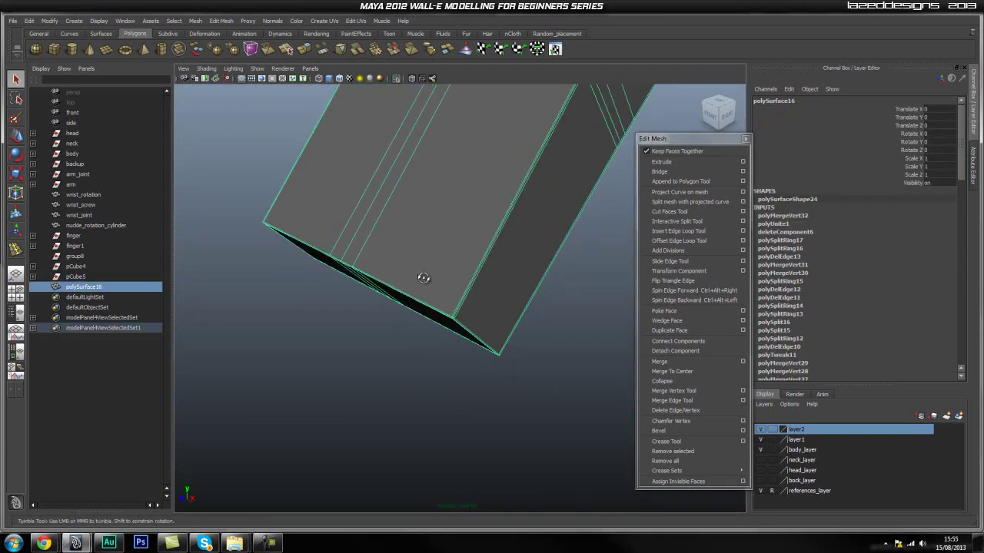
pyautogui.keyDown('alt'); pyautogui.moveTo(415, 279); pyautogui.dragTo(455, 275); pyautogui.keyUp('alt')
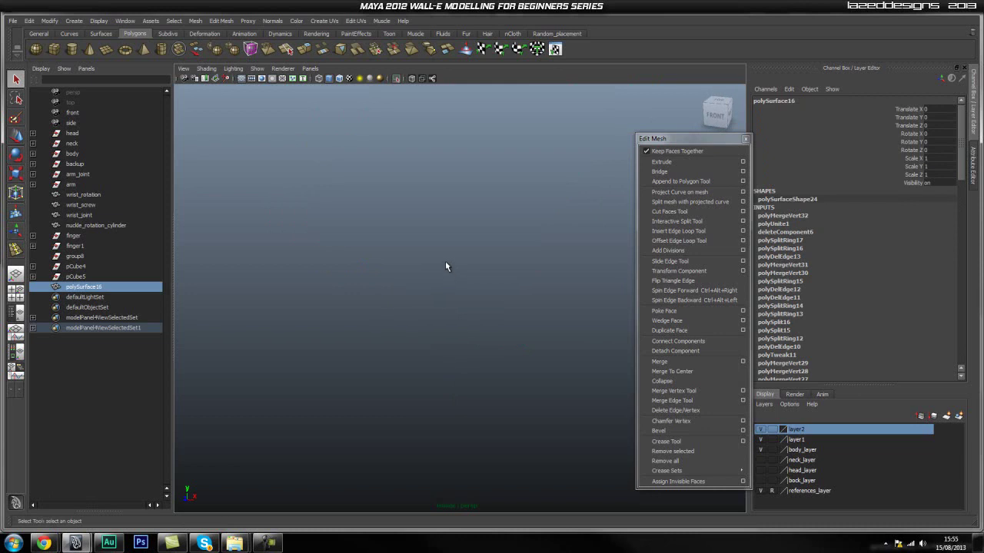
pyautogui.press('f')
pyautogui.moveTo(408, 311)
pyautogui.keyDown('alt'); pyautogui.mouseDown()
pyautogui.moveTo(403, 335)
pyautogui.moveTo(403, 320)
pyautogui.mouseUp(); pyautogui.keyUp('alt')
pyautogui.scroll(3, 407, 323)
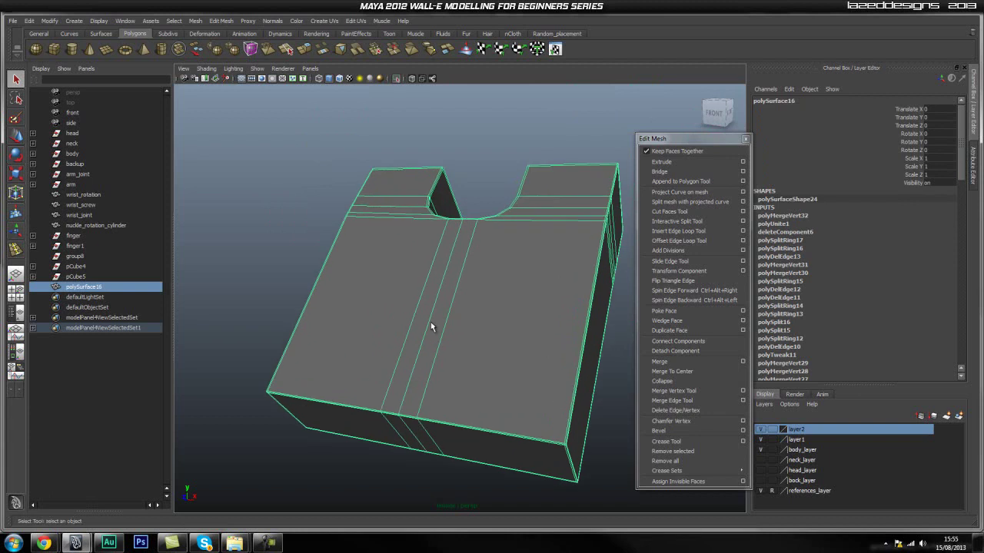
pyautogui.moveTo(435, 333); pyautogui.dragTo(405, 322, button='right')
pyautogui.doubleClick(428, 319)
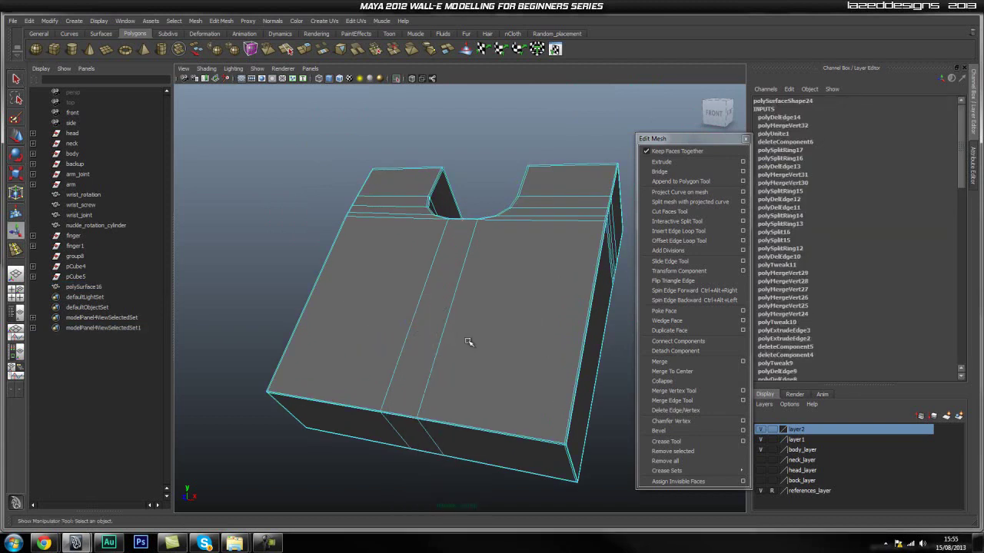
# - Examine the two remaining central edge loops from several angles, ending in the front view
pyautogui.keyDown('alt'); pyautogui.moveTo(462, 373); pyautogui.dragTo(484, 363); pyautogui.keyUp('alt')
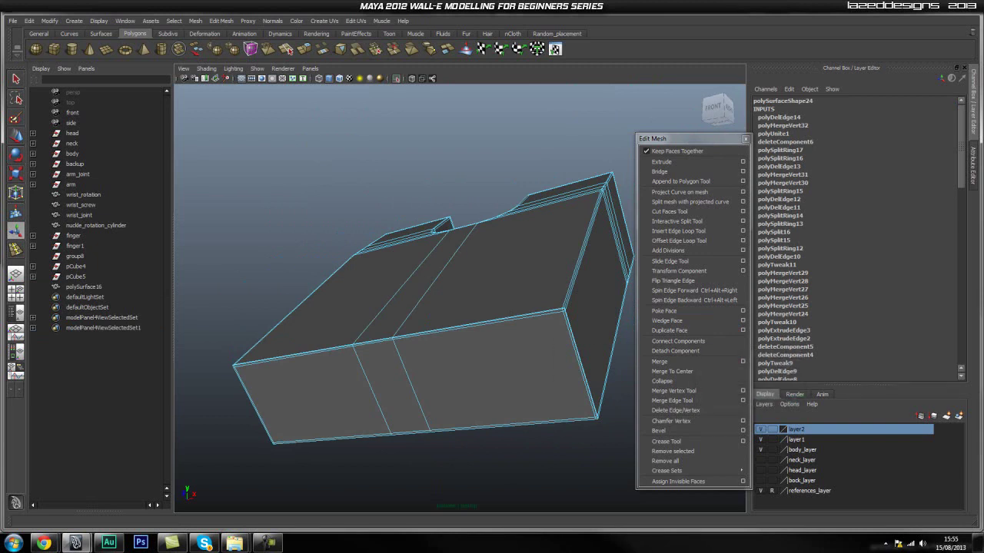
pyautogui.keyDown('alt'); pyautogui.moveTo(553, 323); pyautogui.dragTo(508, 292); pyautogui.keyUp('alt')
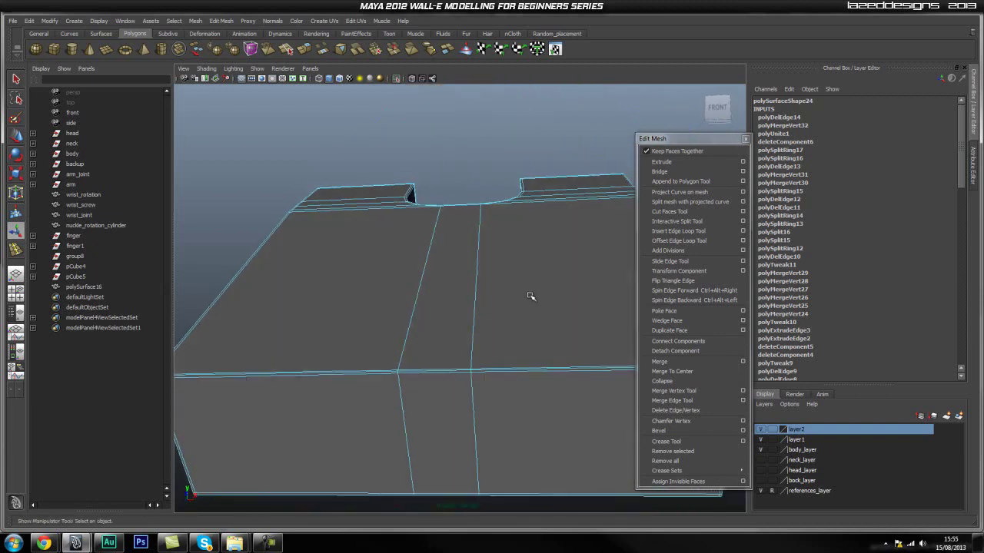
pyautogui.scroll(-3, 533, 332)
pyautogui.keyDown('alt'); pyautogui.moveTo(533, 334); pyautogui.dragTo(522, 336); pyautogui.keyUp('alt')
pyautogui.keyDown('alt'); pyautogui.moveTo(522, 336); pyautogui.dragTo(486, 338, button='right'); pyautogui.keyUp('alt')
pyautogui.keyDown('alt'); pyautogui.moveTo(539, 328); pyautogui.dragTo(483, 362); pyautogui.keyUp('alt')
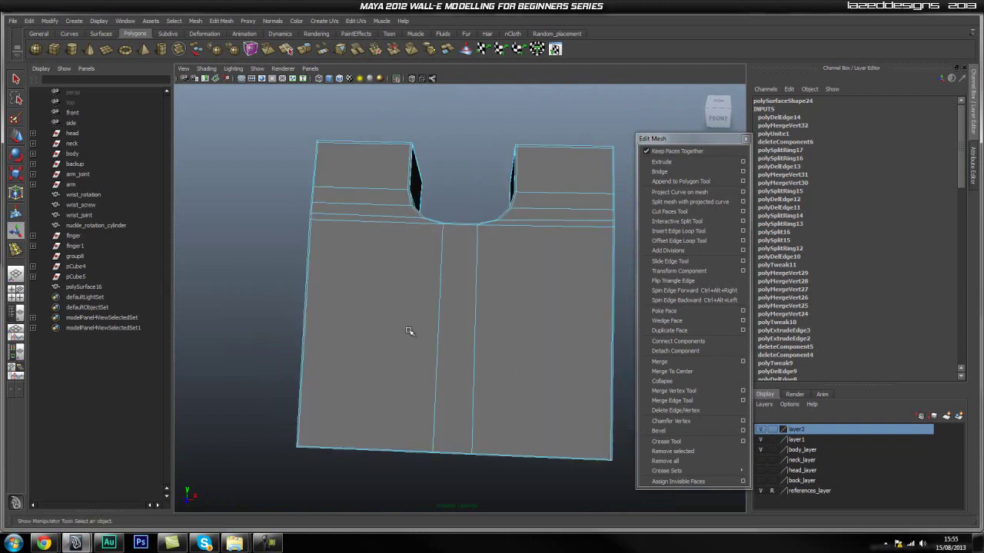
pyautogui.keyDown('alt'); pyautogui.moveTo(484, 362); pyautogui.dragTo(520, 310, button='right'); pyautogui.keyUp('alt')
pyautogui.moveTo(521, 310)
pyautogui.keyDown('alt'); pyautogui.mouseDown()
pyautogui.moveTo(498, 326)
pyautogui.moveTo(530, 326)
pyautogui.moveTo(533, 302)
pyautogui.mouseUp(); pyautogui.keyUp('alt')
pyautogui.keyDown('alt'); pyautogui.moveTo(533, 303); pyautogui.dragTo(468, 306, button='right'); pyautogui.keyUp('alt')
pyautogui.keyDown('alt'); pyautogui.moveTo(468, 306); pyautogui.dragTo(522, 332); pyautogui.keyUp('alt')
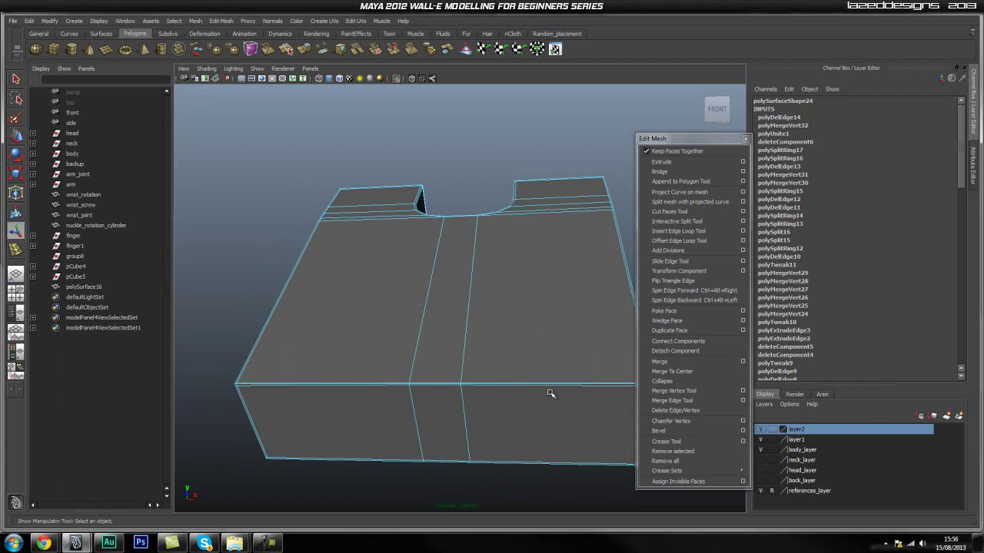
pyautogui.scroll(-3, 530, 392)
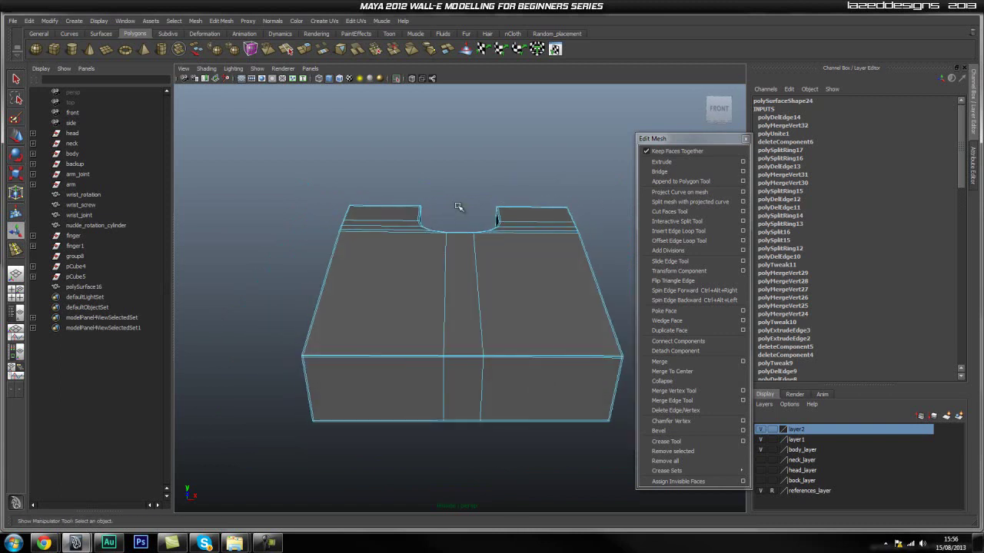
pyautogui.press('space')
pyautogui.moveTo(543, 294); pyautogui.dragTo(548, 310)
pyautogui.keyDown('alt'); pyautogui.moveTo(511, 315); pyautogui.dragTo(485, 305, button='right'); pyautogui.keyUp('alt')
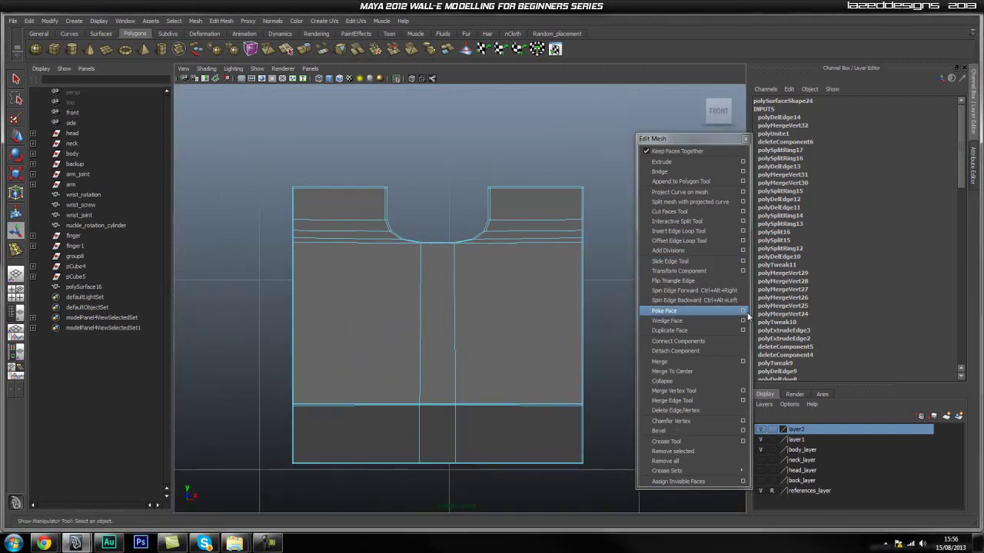
pyautogui.click(689, 235)
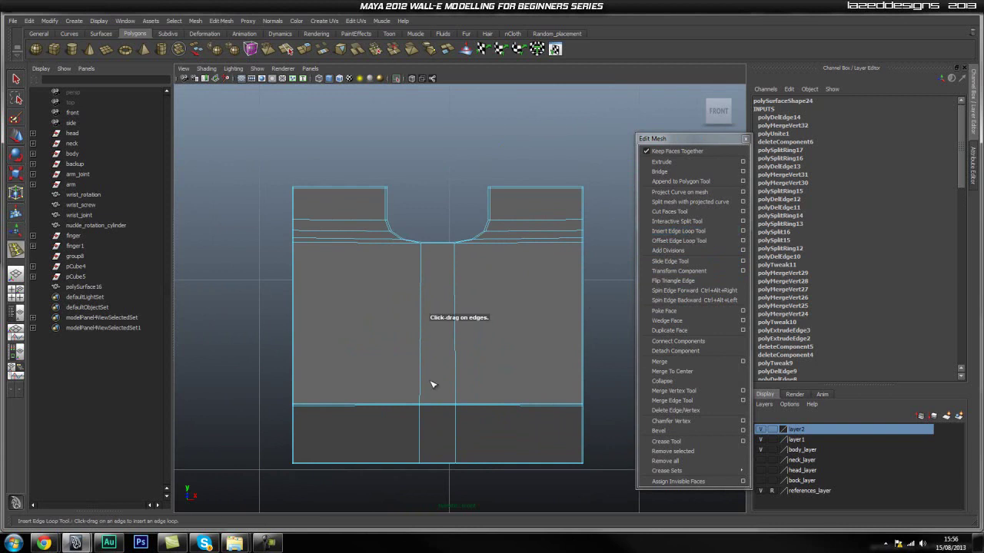
pyautogui.moveTo(507, 406); pyautogui.dragTo(490, 406)
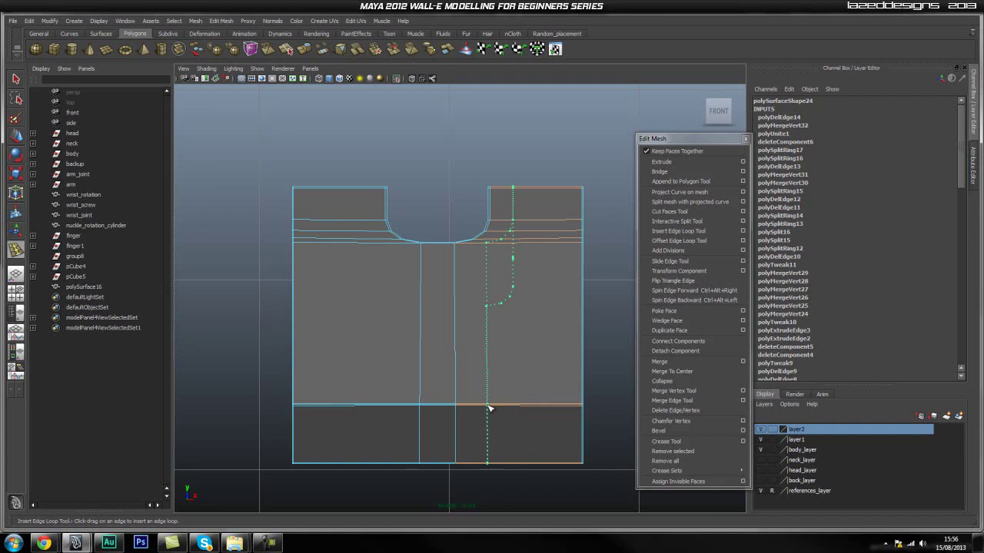
pyautogui.moveTo(489, 409); pyautogui.dragTo(542, 400)
pyautogui.hotkey('ctrl', 'z')
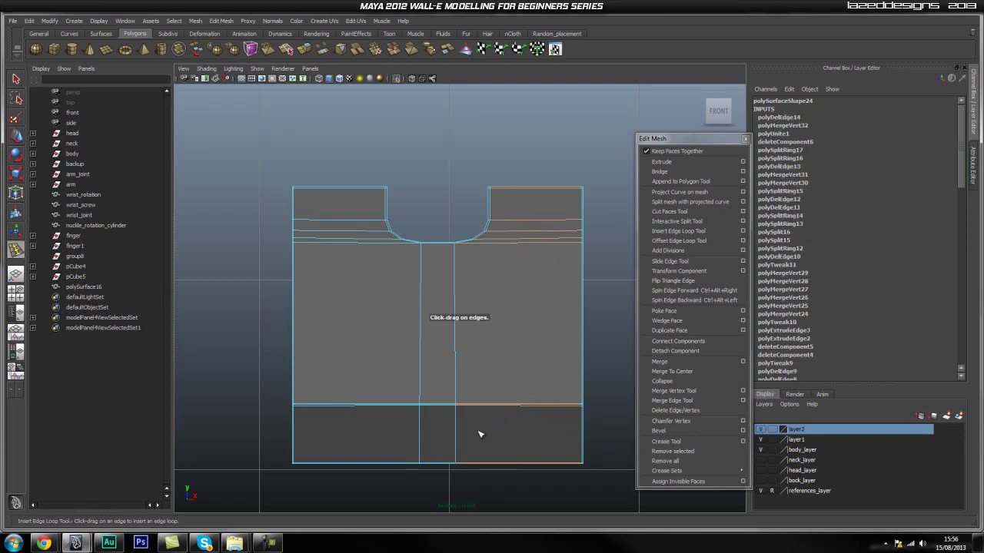
pyautogui.press('q')
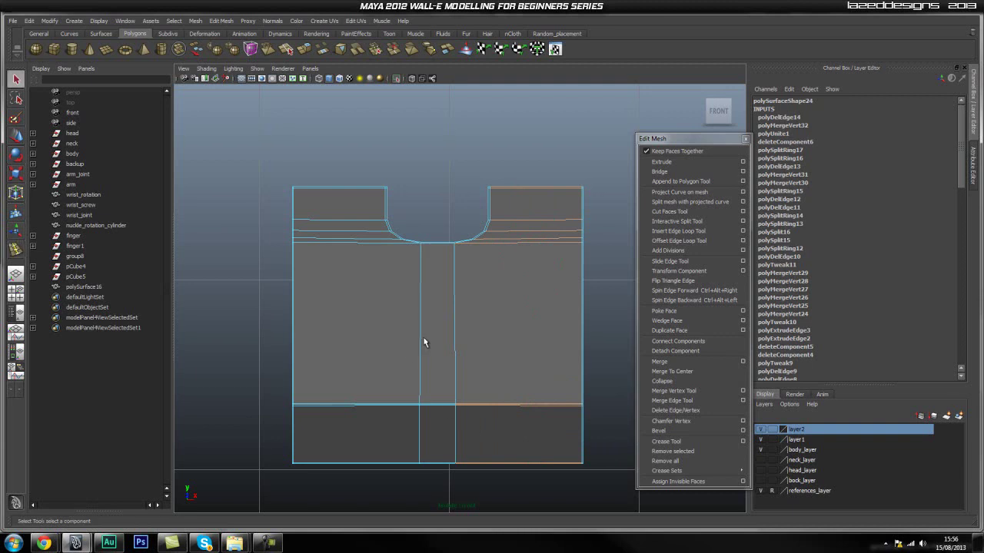
# - Insert one vertical edge loop on each side of the two central loops, passing through the shoulders beside the notch
pyautogui.click(691, 231)
pyautogui.moveTo(485, 405); pyautogui.dragTo(484, 403)
pyautogui.moveTo(387, 408); pyautogui.dragTo(392, 407)
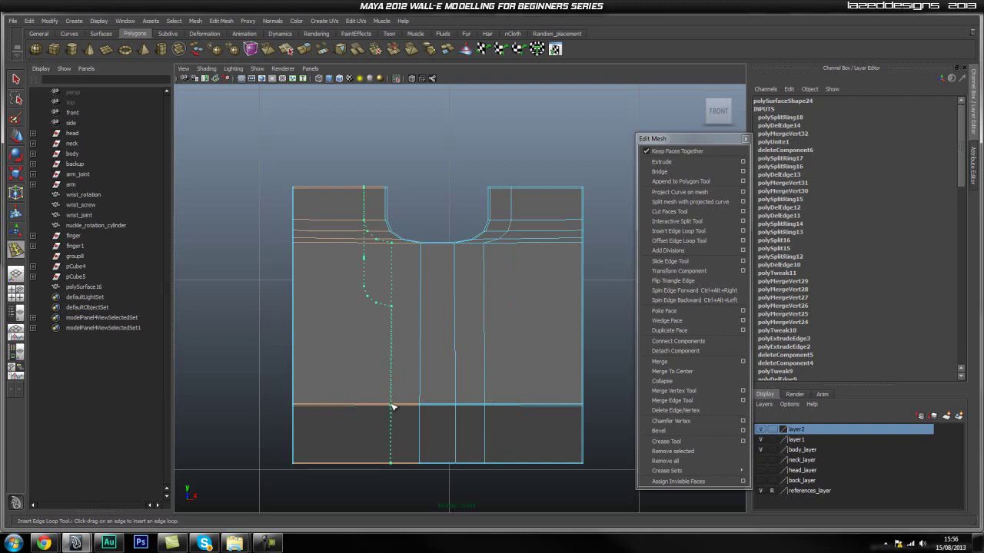
pyautogui.moveTo(392, 405); pyautogui.dragTo(423, 391)
pyautogui.press('space')
pyautogui.press('q')
# - Select the three central faces on the mesh's lower end together with their thin border faces, leaving the outer faces unselected
pyautogui.keyDown('alt'); pyautogui.moveTo(506, 396); pyautogui.dragTo(474, 387); pyautogui.keyUp('alt')
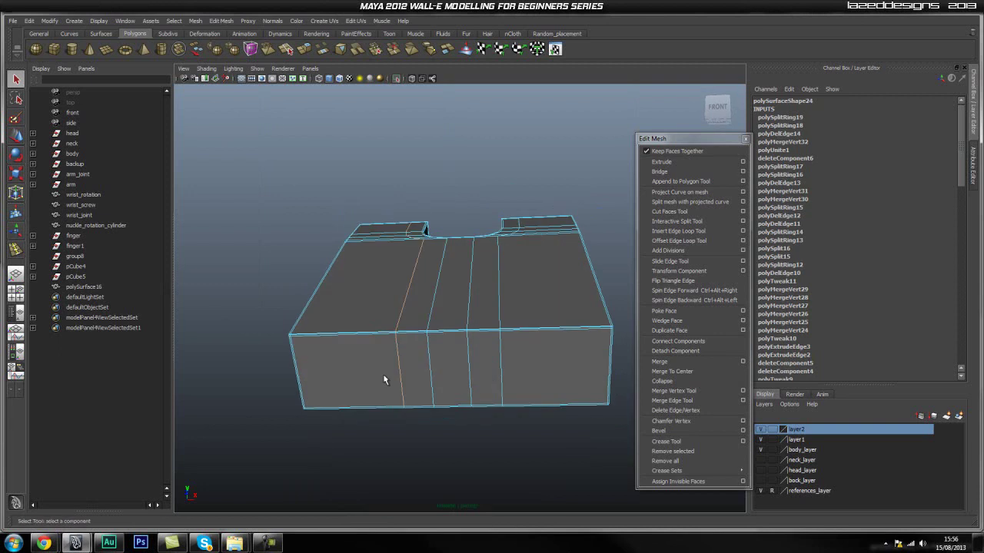
pyautogui.keyDown('alt'); pyautogui.moveTo(453, 374); pyautogui.dragTo(495, 374, button='right'); pyautogui.keyUp('alt')
pyautogui.keyDown('alt'); pyautogui.moveTo(494, 374); pyautogui.dragTo(483, 391); pyautogui.keyUp('alt')
pyautogui.moveTo(396, 366); pyautogui.dragTo(404, 395, button='right')
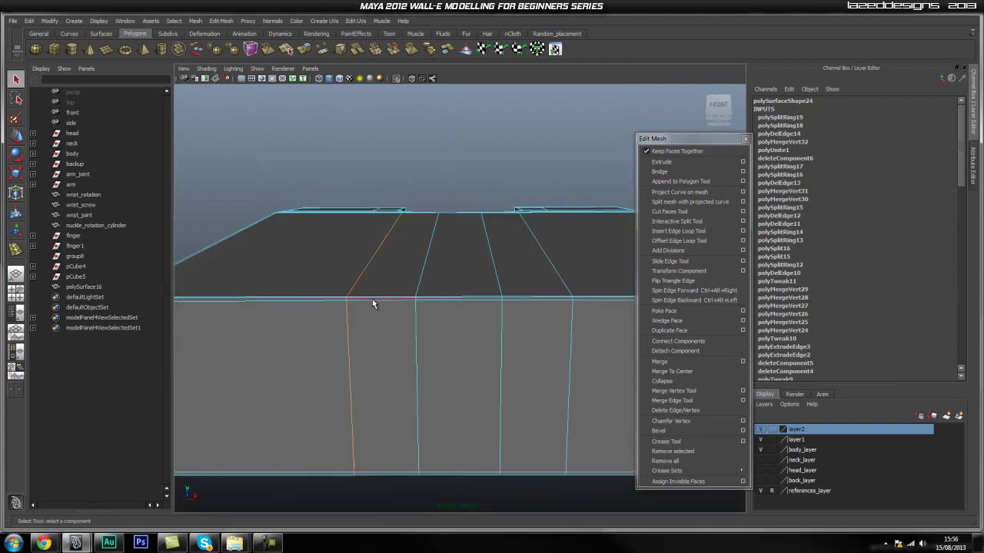
pyautogui.click(383, 363)
pyautogui.keyDown('alt'); pyautogui.moveTo(433, 433); pyautogui.dragTo(419, 359); pyautogui.keyUp('alt')
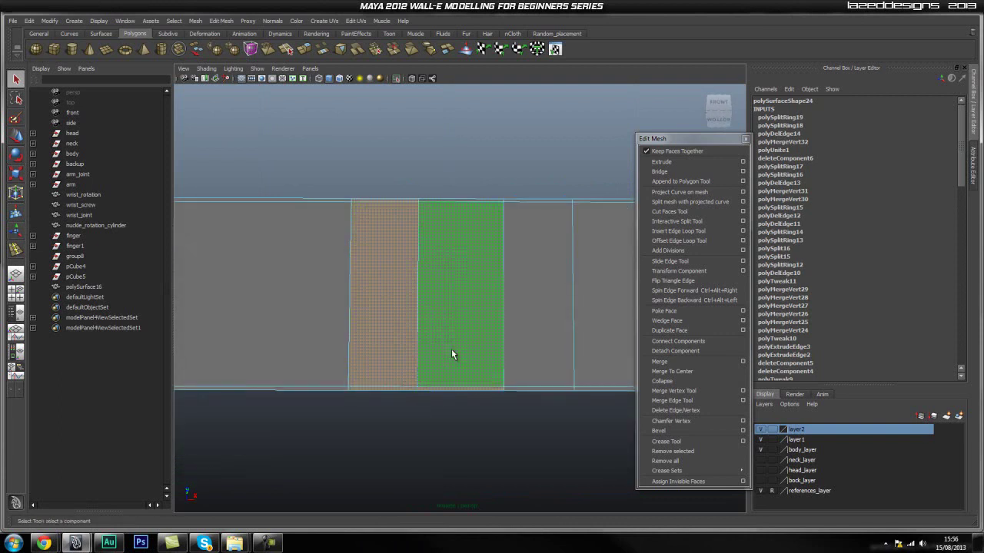
pyautogui.keyDown('shift'); pyautogui.click(480, 200); pyautogui.keyUp('shift')
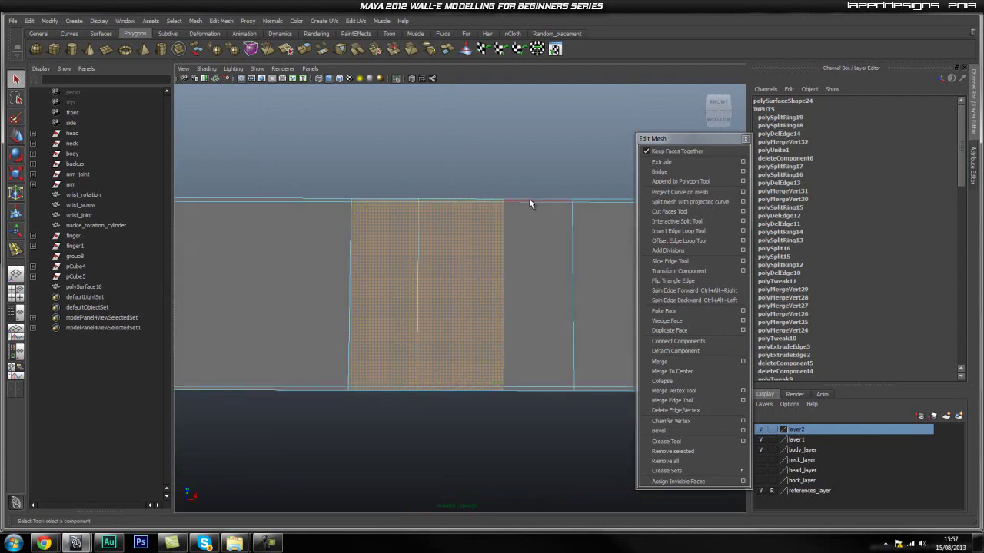
pyautogui.keyDown('shift'); pyautogui.click(533, 272); pyautogui.keyUp('shift')
pyautogui.keyDown('shift'); pyautogui.click(598, 336); pyautogui.keyUp('shift')
pyautogui.keyDown('alt'); pyautogui.moveTo(598, 335); pyautogui.dragTo(552, 418); pyautogui.keyUp('alt')
pyautogui.keyDown('shift'); pyautogui.click(561, 230); pyautogui.keyUp('shift')
pyautogui.keyDown('alt'); pyautogui.moveTo(562, 225); pyautogui.dragTo(514, 379, button='right'); pyautogui.keyUp('alt')
pyautogui.keyDown('alt'); pyautogui.moveTo(514, 379); pyautogui.dragTo(510, 399); pyautogui.keyUp('alt')
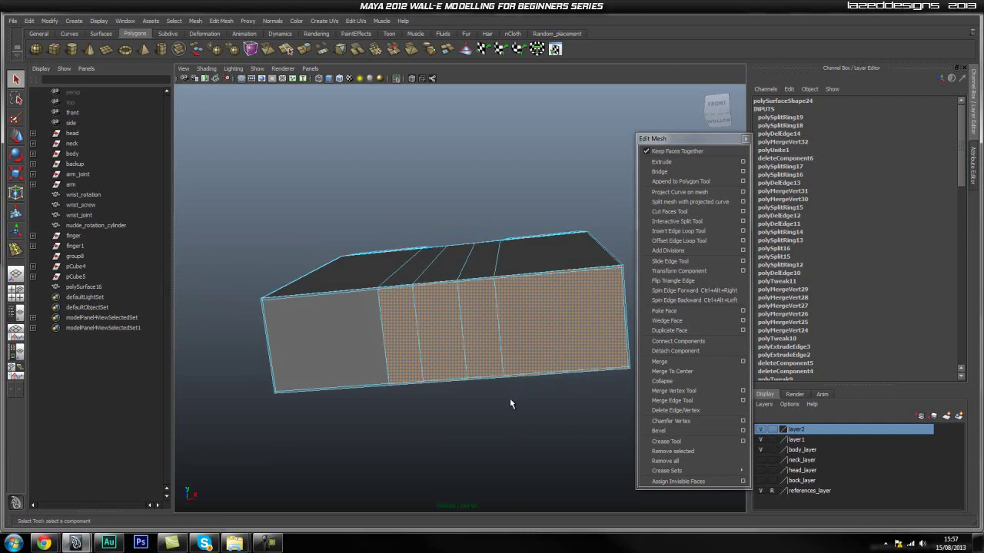
pyautogui.keyDown('alt'); pyautogui.moveTo(491, 381); pyautogui.dragTo(569, 376, button='right'); pyautogui.keyUp('alt')
pyautogui.keyDown('shift'); pyautogui.click(567, 366); pyautogui.keyUp('shift')
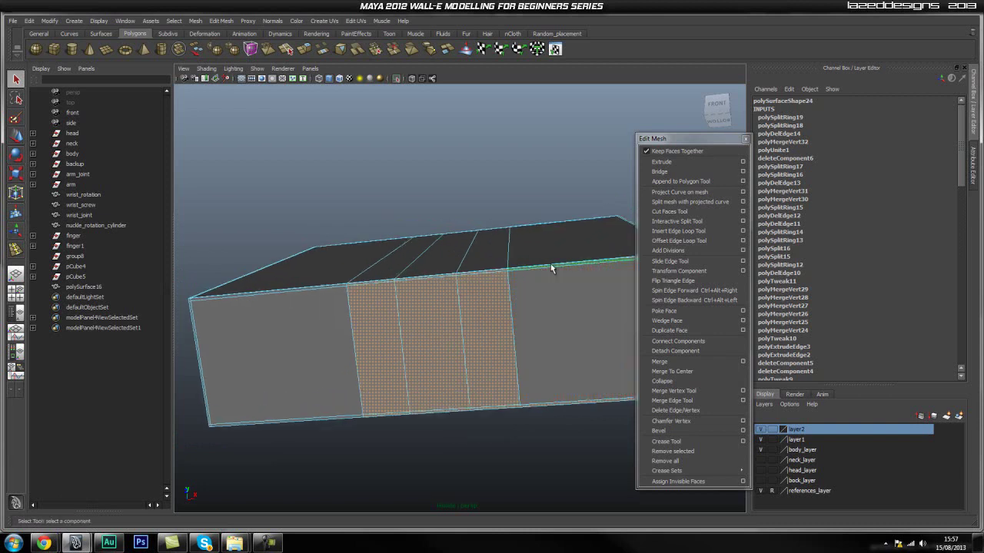
# - Extrude the selected central faces outward to a Local Translate Z of about 0.288, using the side view
pyautogui.keyDown('alt'); pyautogui.moveTo(548, 408); pyautogui.dragTo(376, 447); pyautogui.keyUp('alt')
pyautogui.click(689, 163)
pyautogui.press('space')
pyautogui.moveTo(438, 391); pyautogui.dragTo(458, 387)
pyautogui.keyDown('alt'); pyautogui.moveTo(354, 405); pyautogui.dragTo(434, 340, button='middle'); pyautogui.keyUp('alt')
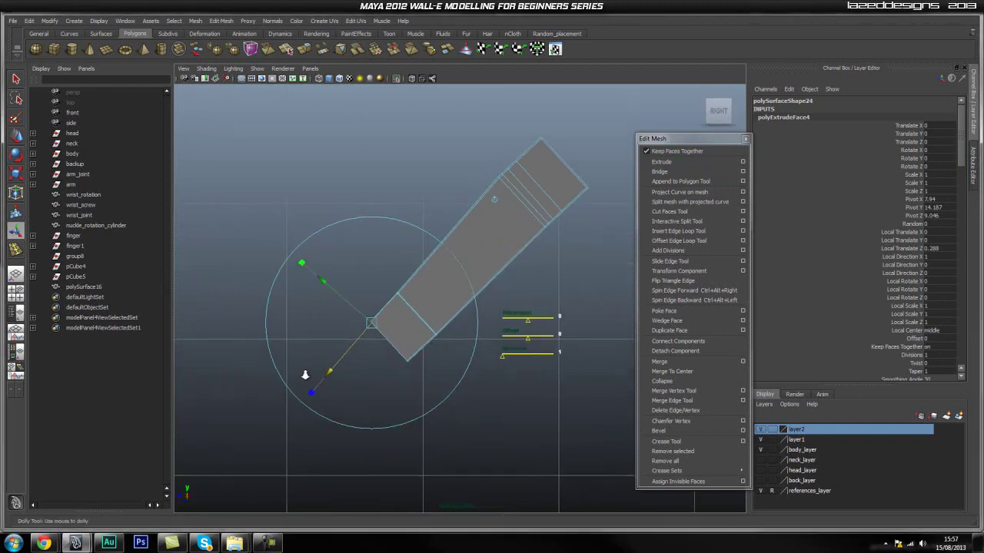
pyautogui.keyDown('alt'); pyautogui.moveTo(266, 374); pyautogui.dragTo(409, 369, button='right'); pyautogui.keyUp('alt')
pyautogui.keyDown('alt'); pyautogui.moveTo(389, 380); pyautogui.dragTo(425, 336, button='middle'); pyautogui.keyUp('alt')
pyautogui.keyDown('alt'); pyautogui.moveTo(362, 354); pyautogui.dragTo(466, 357, button='right'); pyautogui.keyUp('alt')
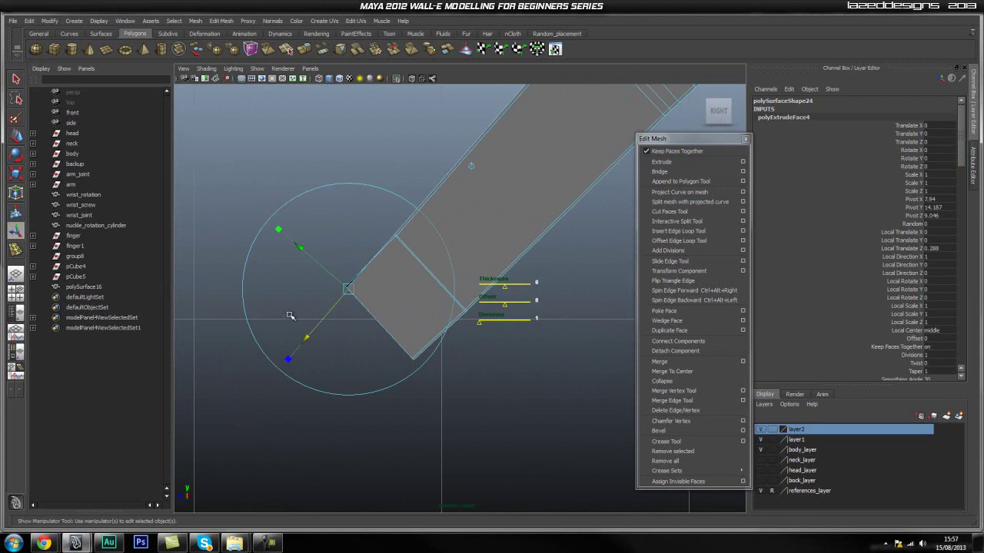
# - Shorten the extruded block to a Local Translate Z of about 0.236 and finish the extrusion
pyautogui.moveTo(306, 340); pyautogui.dragTo(306, 340)
pyautogui.press('space')
pyautogui.moveTo(437, 310); pyautogui.dragTo(435, 293)
pyautogui.keyDown('alt'); pyautogui.moveTo(435, 295); pyautogui.dragTo(453, 378); pyautogui.keyUp('alt')
pyautogui.scroll(2, 453, 369)
pyautogui.moveTo(368, 466); pyautogui.dragTo(374, 460)
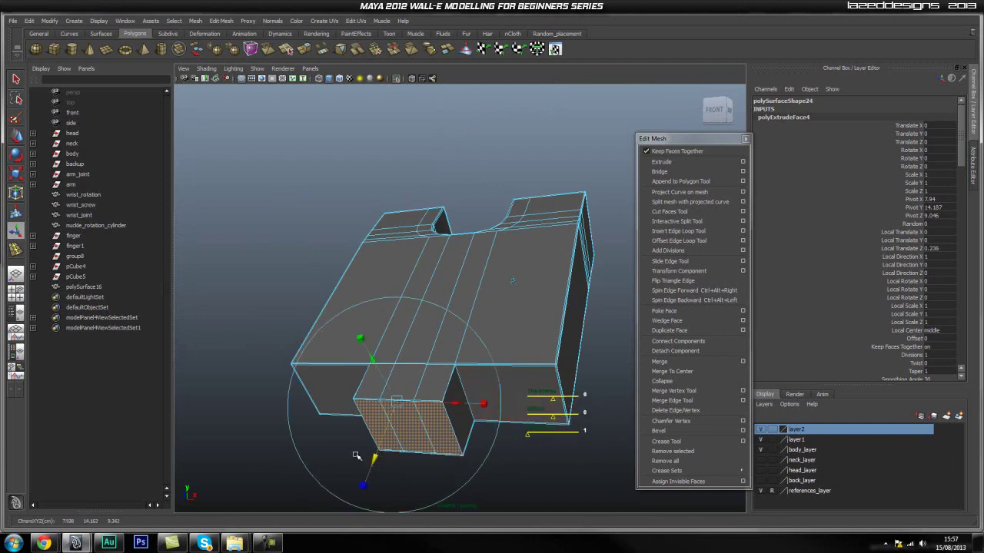
pyautogui.click(607, 329)
pyautogui.press('q')
# - Insert an edge loop around the extruded block, close to where it joins the body
pyautogui.moveTo(497, 342); pyautogui.dragTo(536, 326, button='right')
pyautogui.click(467, 362)
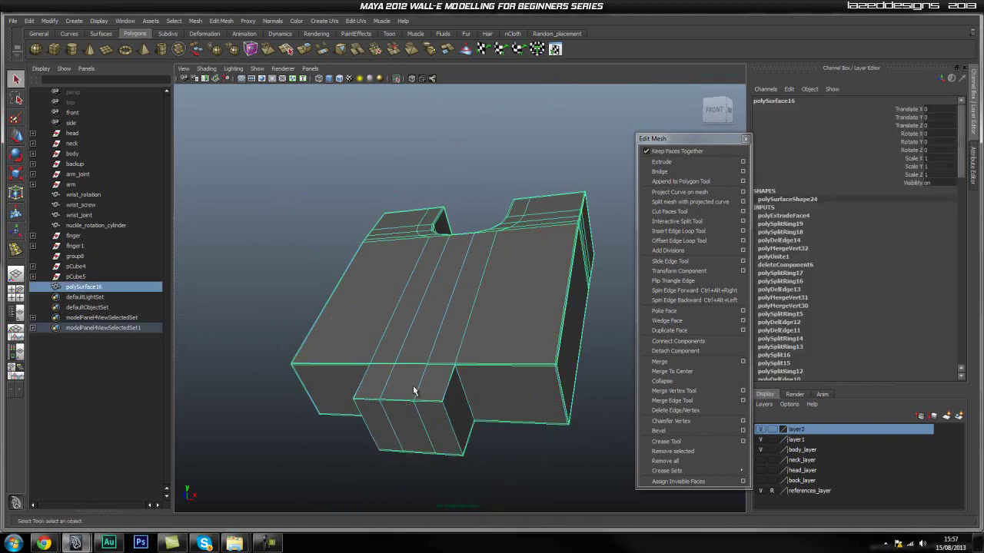
pyautogui.scroll(2, 403, 398)
pyautogui.keyDown('alt'); pyautogui.moveTo(402, 398); pyautogui.dragTo(504, 392, button='right'); pyautogui.keyUp('alt')
pyautogui.keyDown('alt'); pyautogui.moveTo(452, 413); pyautogui.dragTo(466, 299, button='middle'); pyautogui.keyUp('alt')
pyautogui.keyDown('alt'); pyautogui.moveTo(455, 340); pyautogui.dragTo(554, 326, button='right'); pyautogui.keyUp('alt')
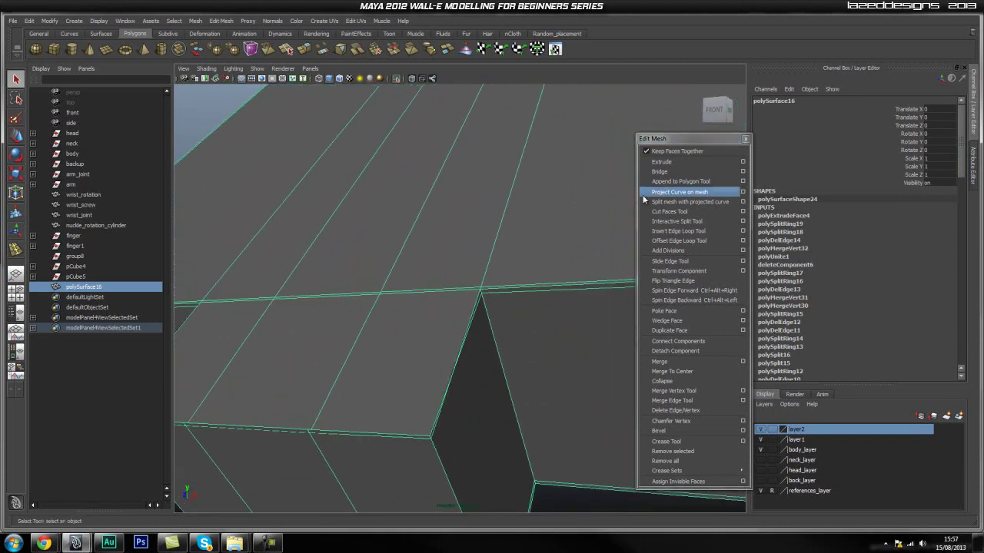
pyautogui.click(678, 231)
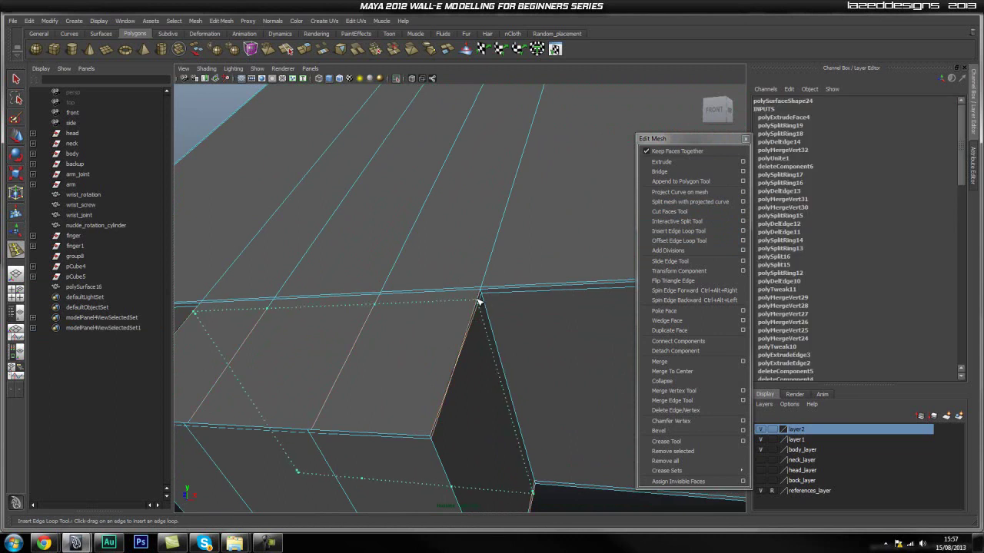
pyautogui.click(478, 294)
# - Examine the edges at the extruded block's upper side corner up close
pyautogui.keyDown('alt'); pyautogui.moveTo(496, 336); pyautogui.dragTo(477, 320); pyautogui.keyUp('alt')
pyautogui.keyDown('alt'); pyautogui.moveTo(400, 297); pyautogui.dragTo(404, 305, button='middle'); pyautogui.keyUp('alt')
pyautogui.keyDown('alt'); pyautogui.moveTo(395, 305); pyautogui.dragTo(468, 306, button='right'); pyautogui.keyUp('alt')
pyautogui.keyDown('alt'); pyautogui.moveTo(363, 269); pyautogui.dragTo(370, 279, button='middle'); pyautogui.keyUp('alt')
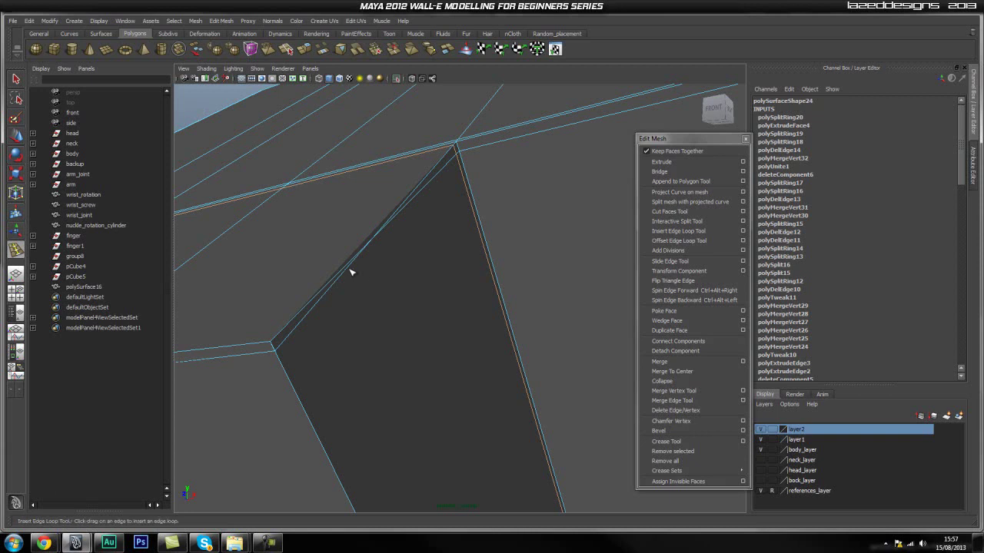
pyautogui.press('q')
pyautogui.rightClick(348, 267)
pyautogui.click(350, 242)
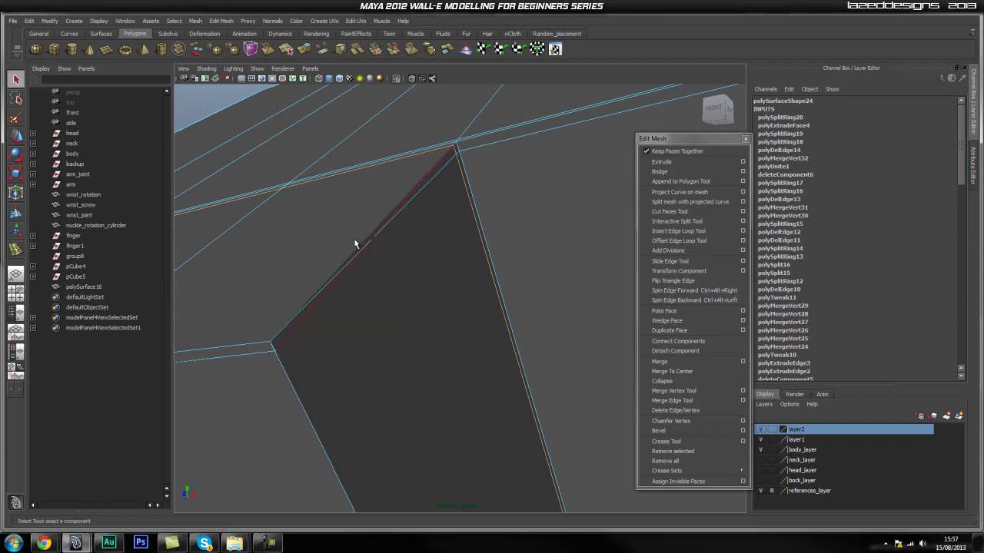
pyautogui.click(319, 302)
pyautogui.click(301, 315)
pyautogui.keyDown('alt'); pyautogui.moveTo(402, 305); pyautogui.dragTo(502, 321); pyautogui.keyUp('alt')
# - Undo the block's edge loop and the extrusion, back to the face selection on the lower end
pyautogui.hotkey('ctrl', 'z')
pyautogui.hotkey('ctrl', 'z')
pyautogui.hotkey('ctrl', 'z')
pyautogui.hotkey('ctrl', 'z')
pyautogui.hotkey('ctrl', 'z')
pyautogui.hotkey('ctrl', 'z')
pyautogui.hotkey('ctrl', 'z')
pyautogui.hotkey('ctrl', 'z')
pyautogui.hotkey('ctrl', 'z')
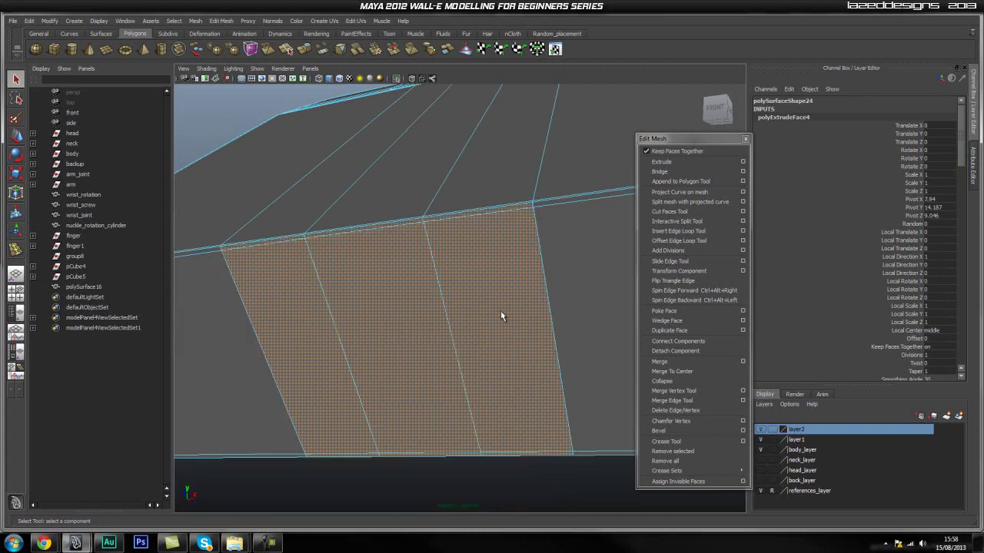
pyautogui.hotkey('ctrl', 'z')
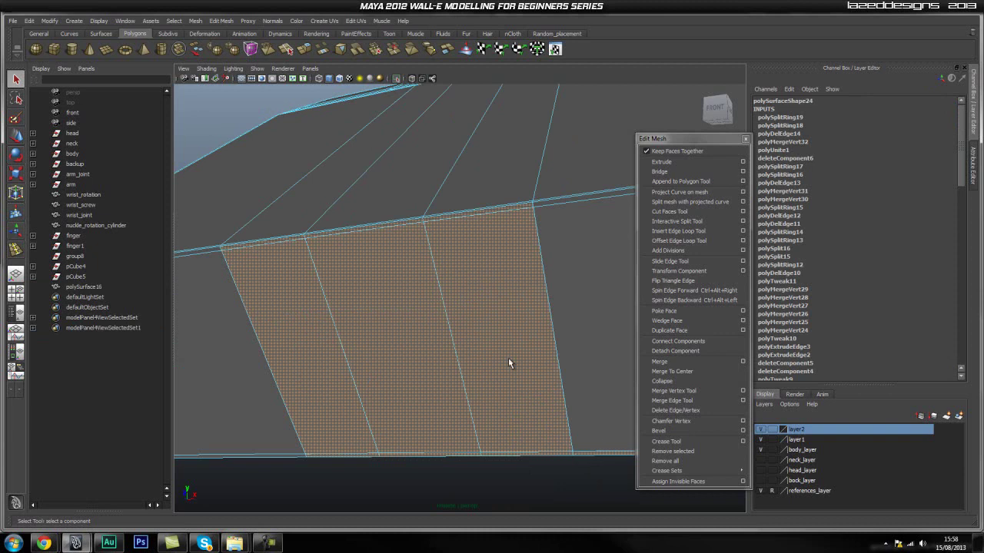
# - Keep only the three central faces of the lower end and their thin border faces selected
pyautogui.moveTo(586, 403)
pyautogui.mouseDown(button='right')
pyautogui.moveTo(544, 380)
pyautogui.moveTo(588, 391)
pyautogui.mouseUp(button='right')
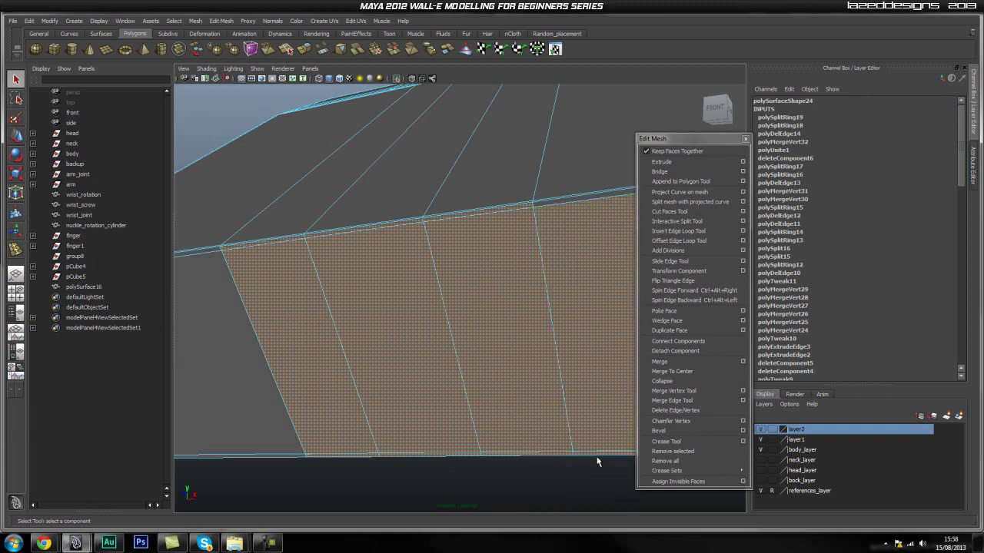
pyautogui.keyDown('alt'); pyautogui.moveTo(585, 372); pyautogui.dragTo(525, 374, button='middle'); pyautogui.keyUp('alt')
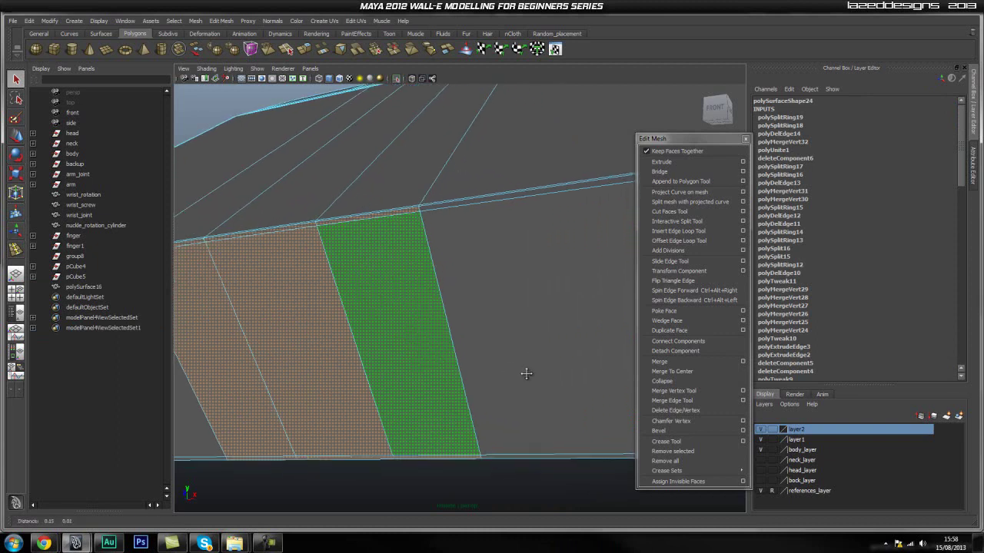
pyautogui.keyDown('alt'); pyautogui.moveTo(366, 345); pyautogui.dragTo(390, 341, button='middle'); pyautogui.keyUp('alt')
pyautogui.keyDown('alt'); pyautogui.moveTo(390, 340); pyautogui.dragTo(437, 381); pyautogui.keyUp('alt')
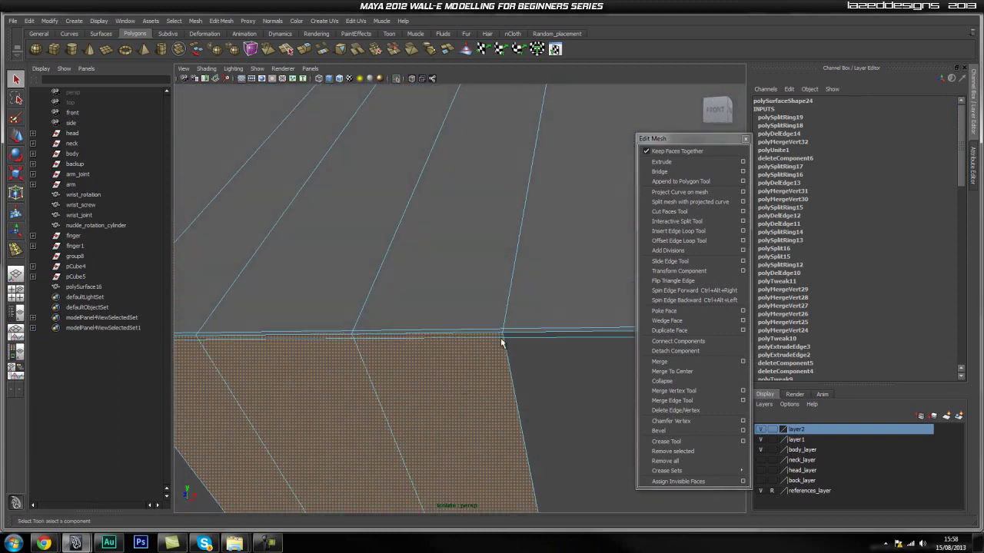
pyautogui.click(585, 230)
# - Try extruding the central faces with a Thickness of 0.1, check the block's corners, and reset the Thickness to 0
pyautogui.click(709, 160)
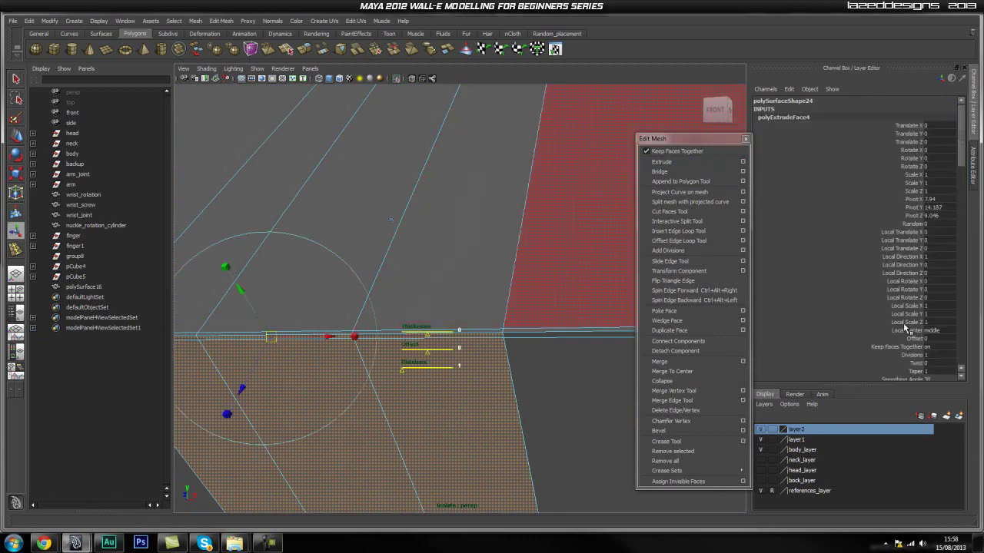
pyautogui.scroll(-2, 907, 330)
pyautogui.click(913, 364)
pyautogui.moveTo(503, 273); pyautogui.dragTo(504, 278, button='middle')
pyautogui.keyDown('alt'); pyautogui.moveTo(536, 289); pyautogui.dragTo(467, 299, button='right'); pyautogui.keyUp('alt')
pyautogui.keyDown('alt'); pyautogui.moveTo(467, 300); pyautogui.dragTo(528, 290); pyautogui.keyUp('alt')
pyautogui.keyDown('alt'); pyautogui.moveTo(527, 289); pyautogui.dragTo(567, 288, button='right'); pyautogui.keyUp('alt')
pyautogui.keyDown('alt'); pyautogui.moveTo(568, 288); pyautogui.dragTo(494, 315, button='middle'); pyautogui.keyUp('alt')
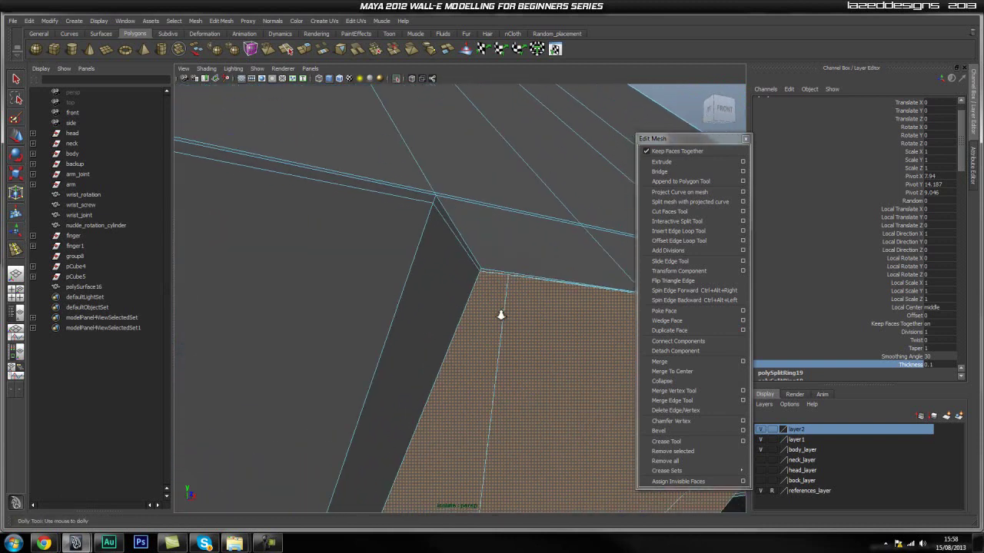
pyautogui.keyDown('alt'); pyautogui.moveTo(494, 314); pyautogui.dragTo(556, 310, button='right'); pyautogui.keyUp('alt')
pyautogui.keyDown('alt'); pyautogui.moveTo(564, 310); pyautogui.dragTo(548, 306, button='middle'); pyautogui.keyUp('alt')
pyautogui.keyDown('alt'); pyautogui.moveTo(547, 307); pyautogui.dragTo(489, 300); pyautogui.keyUp('alt')
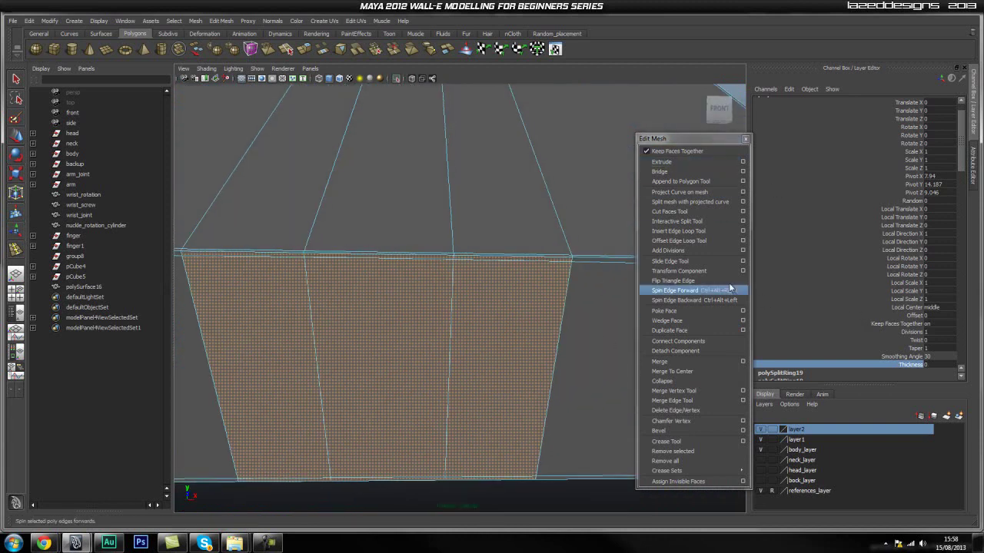
# - Extrude the three central faces of the lower end outward to a Local Translate Z of about 0.084
pyautogui.click(655, 163)
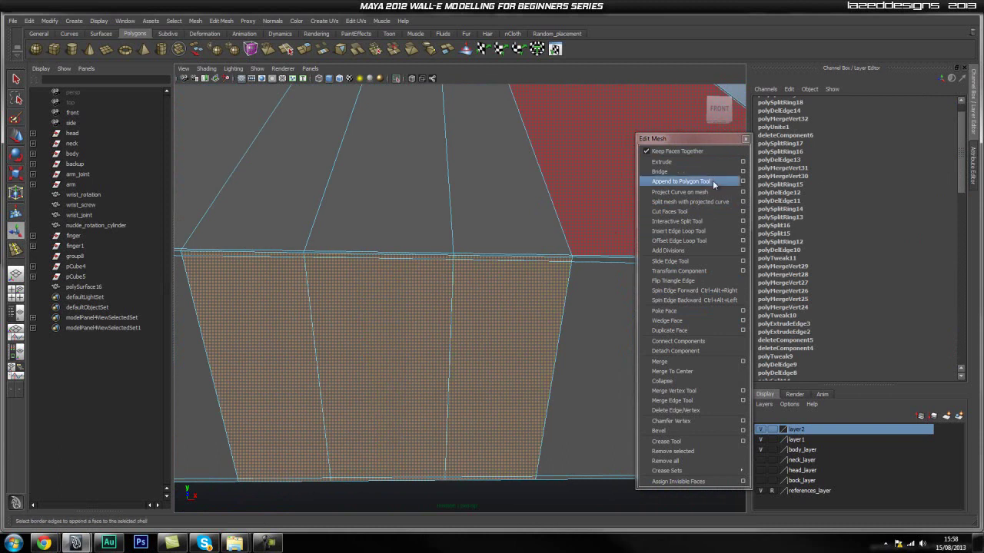
pyautogui.click(675, 161)
pyautogui.keyDown('alt'); pyautogui.moveTo(433, 309); pyautogui.dragTo(378, 287); pyautogui.keyUp('alt')
pyautogui.keyDown('alt'); pyautogui.moveTo(377, 286); pyautogui.dragTo(494, 283, button='middle'); pyautogui.keyUp('alt')
pyautogui.moveTo(323, 244); pyautogui.dragTo(292, 272)
# - Extend the extruded block to a Local Translate Z of about 0.104 and finish the extrusion
pyautogui.keyDown('alt'); pyautogui.moveTo(433, 259); pyautogui.dragTo(432, 279); pyautogui.keyUp('alt')
pyautogui.keyDown('alt'); pyautogui.moveTo(348, 275); pyautogui.dragTo(435, 270, button='right'); pyautogui.keyUp('alt')
pyautogui.keyDown('alt'); pyautogui.moveTo(435, 270); pyautogui.dragTo(549, 235, button='middle'); pyautogui.keyUp('alt')
pyautogui.moveTo(371, 273)
pyautogui.keyDown('alt'); pyautogui.mouseDown(button='right')
pyautogui.moveTo(413, 271)
pyautogui.moveTo(379, 278)
pyautogui.mouseUp(button='right'); pyautogui.keyUp('alt')
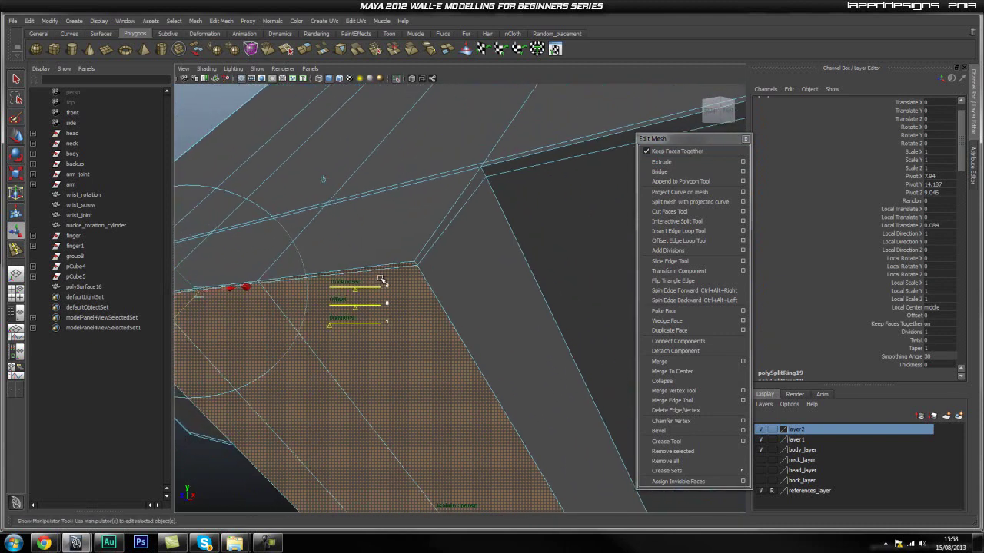
pyautogui.keyDown('alt'); pyautogui.moveTo(256, 300); pyautogui.dragTo(273, 314); pyautogui.keyUp('alt')
pyautogui.moveTo(182, 340); pyautogui.dragTo(164, 355)
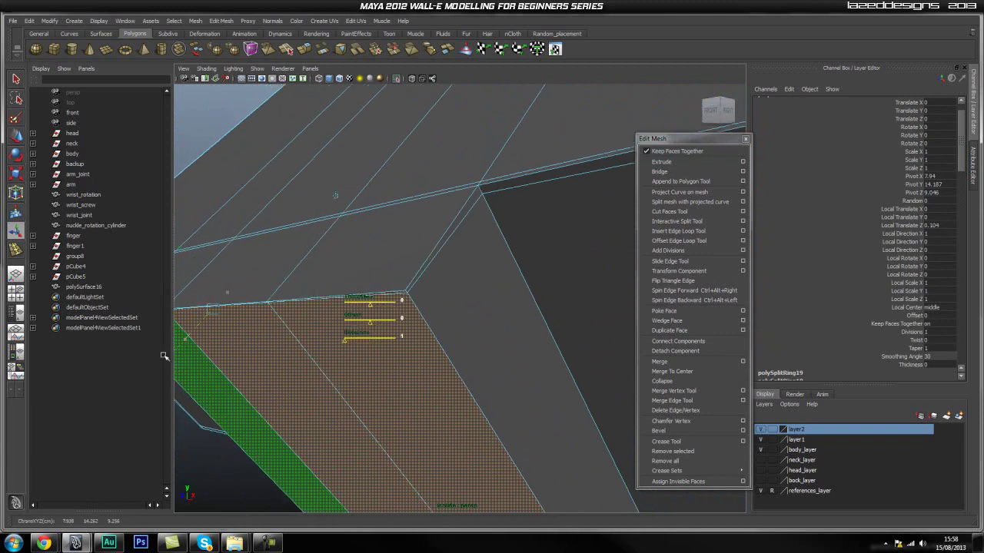
pyautogui.keyDown('alt'); pyautogui.moveTo(356, 315); pyautogui.dragTo(357, 309); pyautogui.keyUp('alt')
pyautogui.keyDown('alt'); pyautogui.moveTo(357, 309); pyautogui.dragTo(376, 310, button='right'); pyautogui.keyUp('alt')
pyautogui.press('q')
# - Select the vertices along the extruded block's upper outer edge and activate the Move tool
pyautogui.moveTo(377, 261); pyautogui.dragTo(319, 247, button='right')
pyautogui.click(364, 226)
pyautogui.keyDown('alt'); pyautogui.moveTo(319, 247); pyautogui.dragTo(358, 248); pyautogui.keyUp('alt')
pyautogui.keyDown('alt'); pyautogui.moveTo(358, 247); pyautogui.dragTo(463, 261, button='right'); pyautogui.keyUp('alt')
pyautogui.keyDown('alt'); pyautogui.moveTo(464, 266); pyautogui.dragTo(431, 330); pyautogui.keyUp('alt')
pyautogui.press('w')
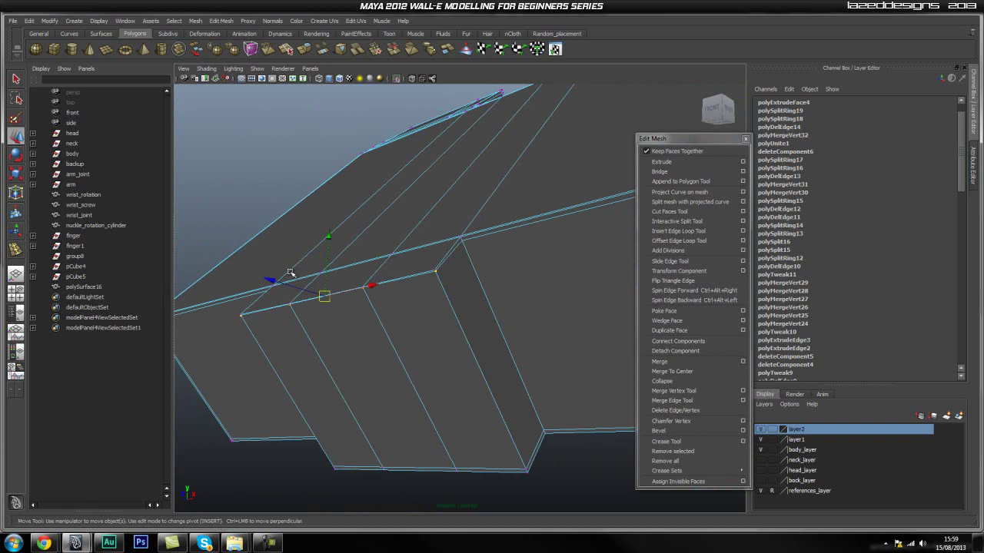
# - Check the Move tool's settings and try moving the selected edge vertices
pyautogui.keyDown('alt'); pyautogui.moveTo(293, 306); pyautogui.dragTo(373, 308, button='right'); pyautogui.keyUp('alt')
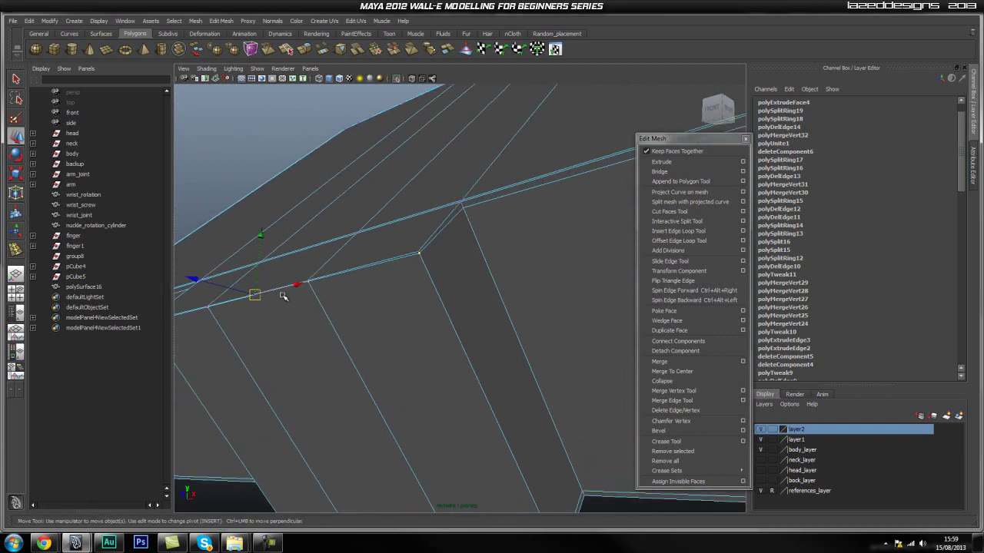
pyautogui.doubleClick(16, 136)
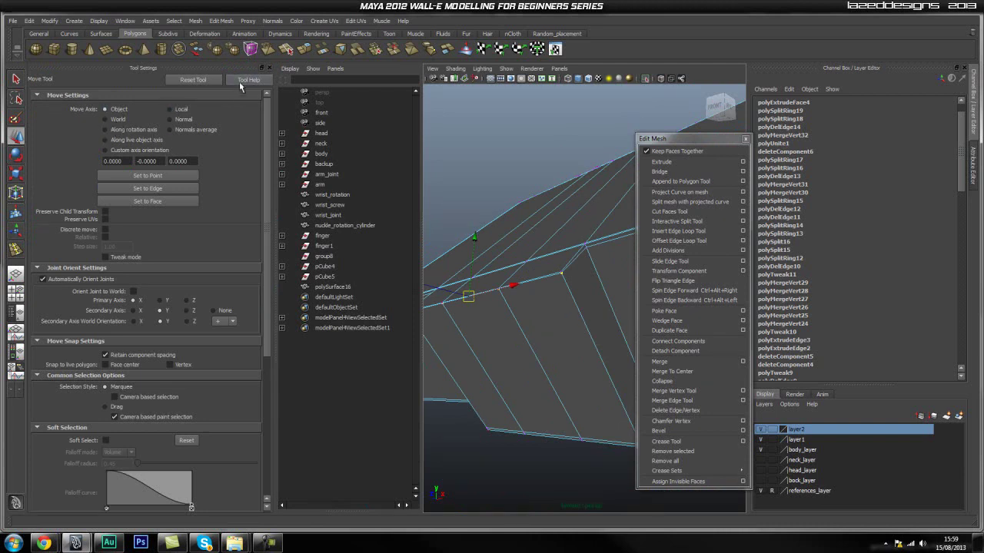
pyautogui.click(262, 69)
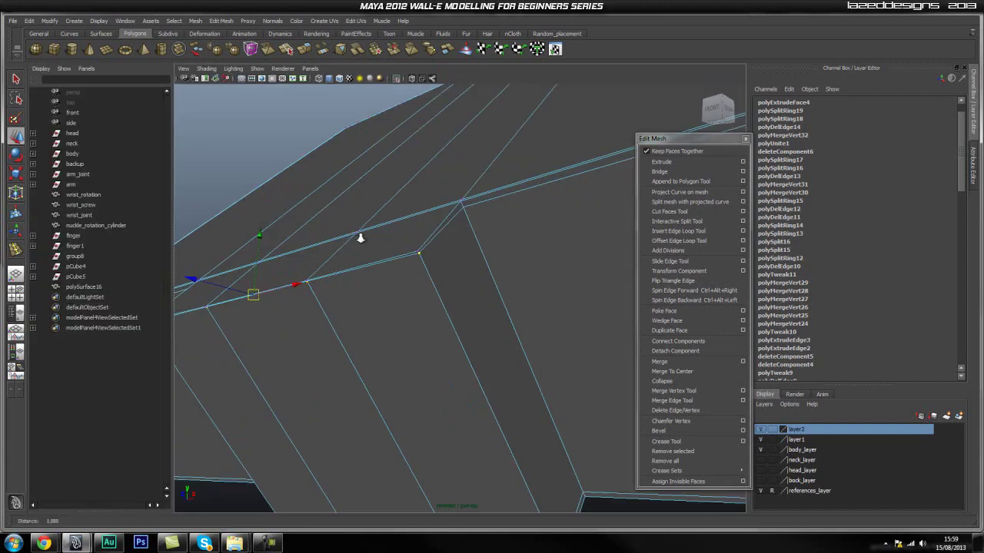
pyautogui.moveTo(254, 293); pyautogui.dragTo(256, 300)
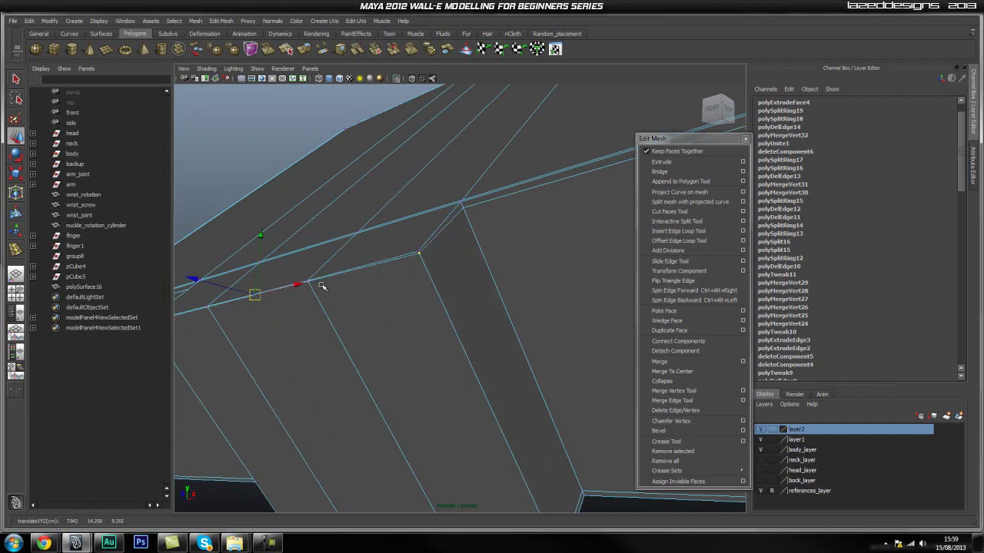
# - Apply Center Pivot with the edge vertices selected and try moving them again
pyautogui.press('space')
pyautogui.click(252, 213)
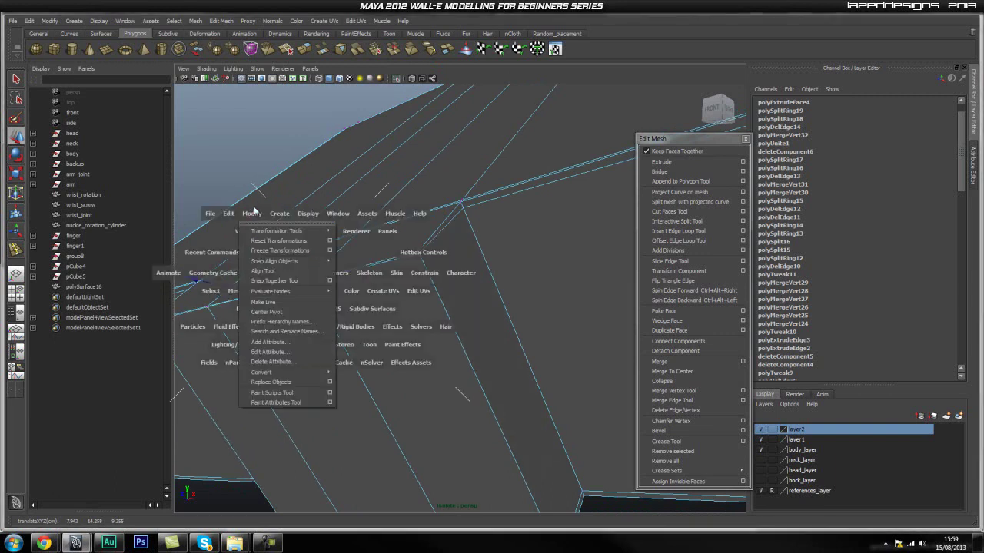
pyautogui.click(279, 313)
pyautogui.moveTo(256, 299); pyautogui.dragTo(256, 295)
# - Select the whole mesh in object mode and center its pivot
pyautogui.keyDown('alt'); pyautogui.moveTo(324, 304); pyautogui.dragTo(438, 344); pyautogui.keyUp('alt')
pyautogui.press('q')
pyautogui.moveTo(419, 249); pyautogui.dragTo(453, 232, button='right')
pyautogui.press('space')
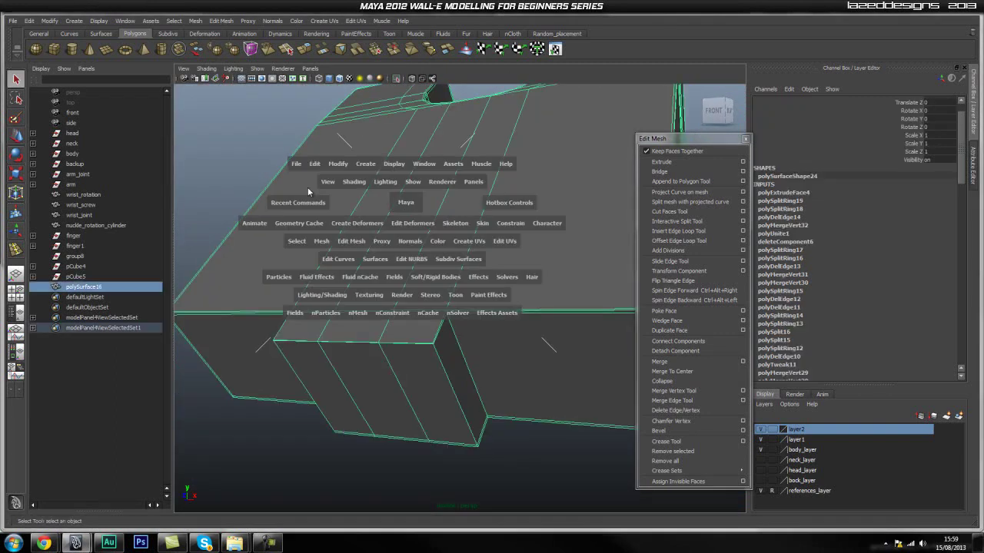
pyautogui.moveTo(338, 164); pyautogui.dragTo(360, 246)
pyautogui.click(369, 265)
# - Select the extruded block's upper corner vertex in vertex mode and examine the corner geometry
pyautogui.keyDown('alt'); pyautogui.moveTo(358, 353); pyautogui.dragTo(453, 343, button='right'); pyautogui.keyUp('alt')
pyautogui.keyDown('alt'); pyautogui.moveTo(453, 342); pyautogui.dragTo(415, 339); pyautogui.keyUp('alt')
pyautogui.keyDown('alt'); pyautogui.moveTo(361, 340); pyautogui.dragTo(418, 337, button='right'); pyautogui.keyUp('alt')
pyautogui.keyDown('alt'); pyautogui.moveTo(418, 338); pyautogui.dragTo(325, 318); pyautogui.keyUp('alt')
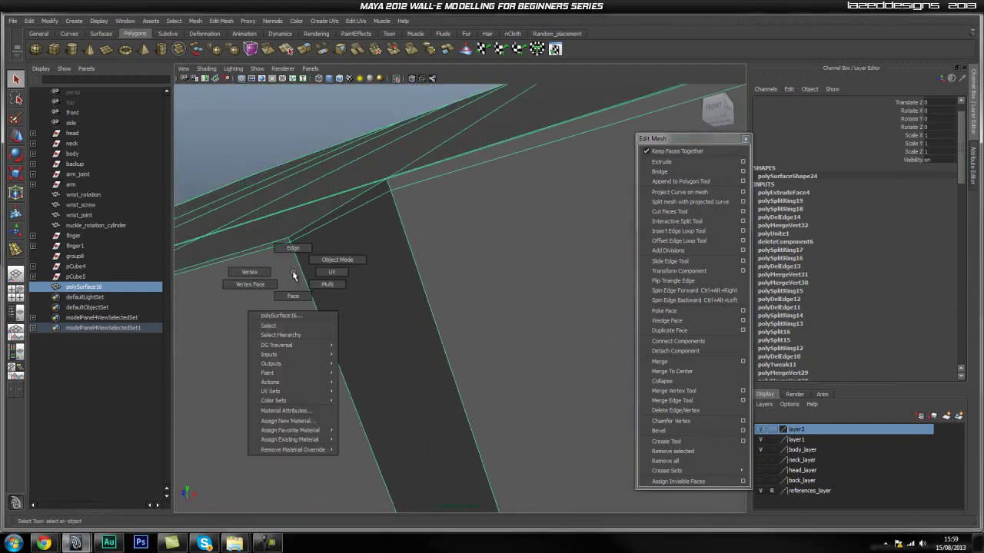
pyautogui.click(269, 268)
pyautogui.click(290, 243)
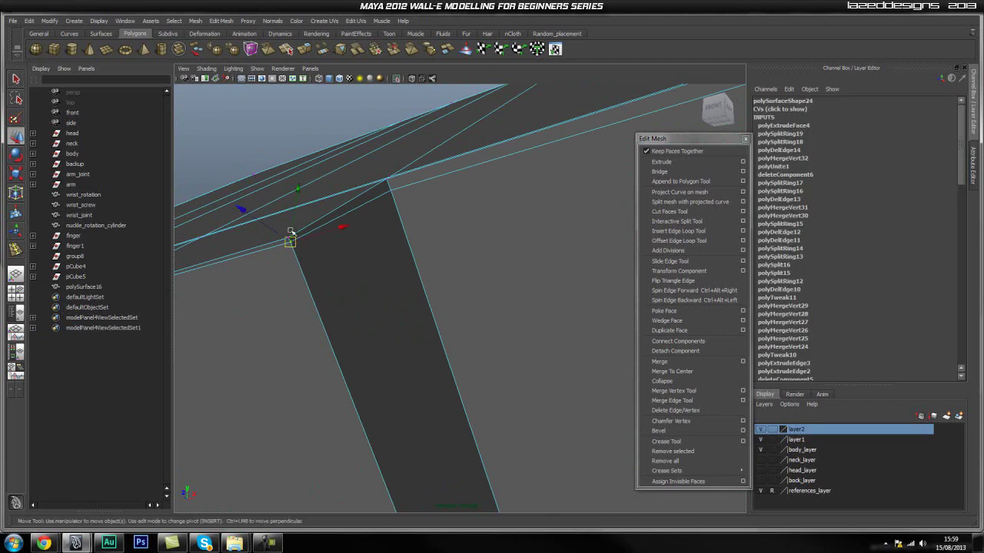
pyautogui.keyDown('alt'); pyautogui.moveTo(460, 273); pyautogui.dragTo(439, 277); pyautogui.keyUp('alt')
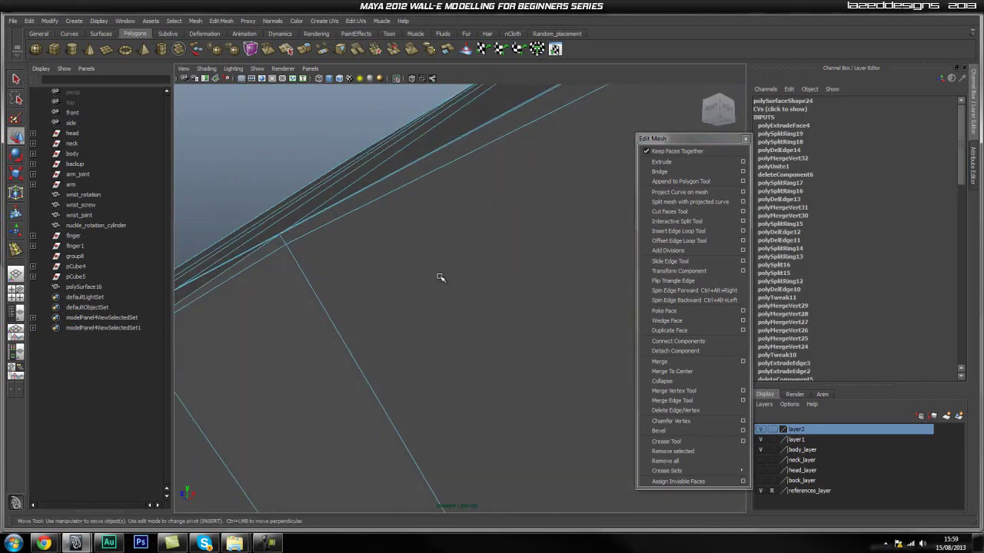
# - Return to object mode and check how the block's corner behaves in smooth mesh preview
pyautogui.scroll(-4, 435, 278)
pyautogui.keyDown('alt'); pyautogui.moveTo(377, 269); pyautogui.dragTo(439, 307); pyautogui.keyUp('alt')
pyautogui.click(445, 268)
pyautogui.click(445, 269)
pyautogui.press('3')
pyautogui.press('1')
pyautogui.keyDown('alt'); pyautogui.moveTo(395, 321); pyautogui.dragTo(562, 297, button='right'); pyautogui.keyUp('alt')
pyautogui.keyDown('alt'); pyautogui.moveTo(333, 261); pyautogui.dragTo(442, 274); pyautogui.keyUp('alt')
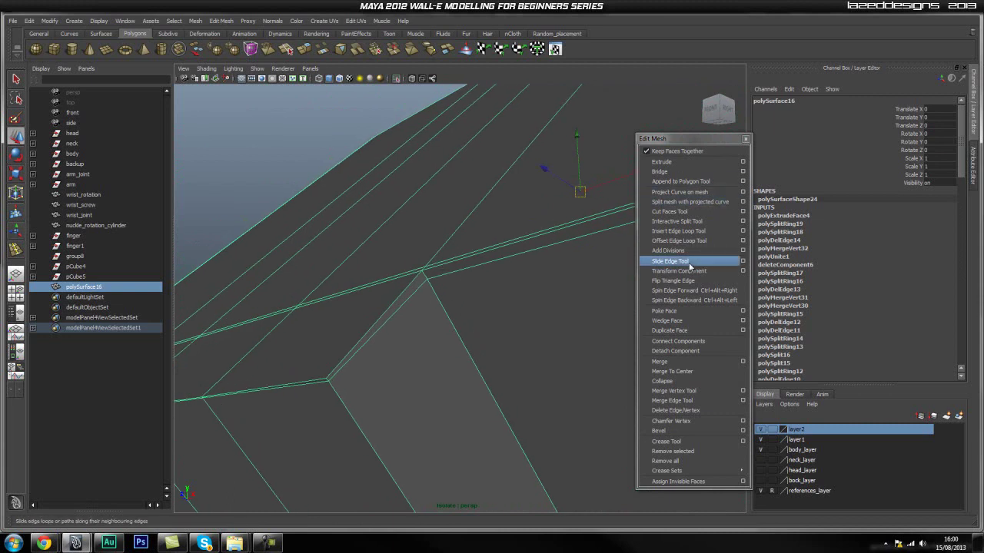
# - Insert supporting edge loops close to the edges around the extruded block's inner and outer corners
pyautogui.click(689, 232)
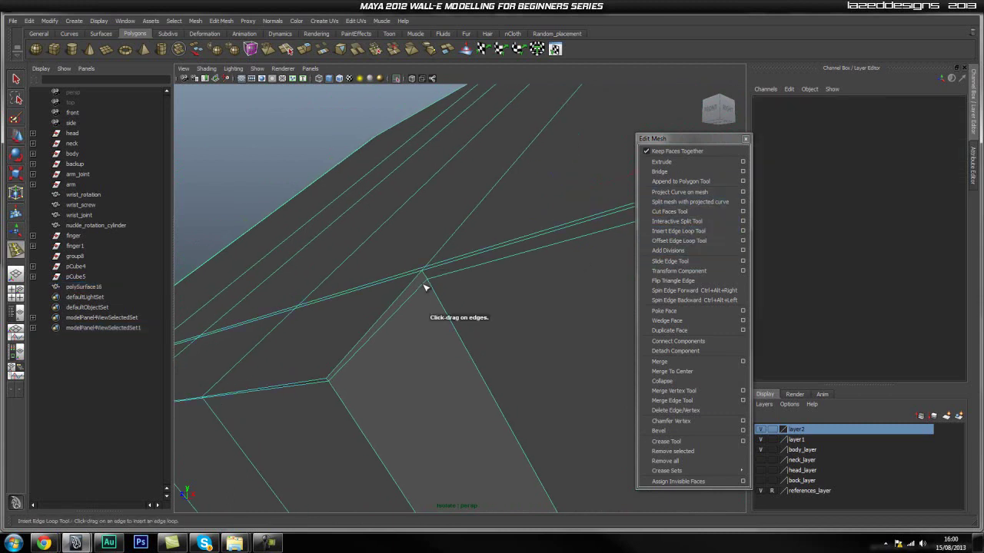
pyautogui.click(424, 287)
pyautogui.moveTo(425, 285); pyautogui.dragTo(478, 294)
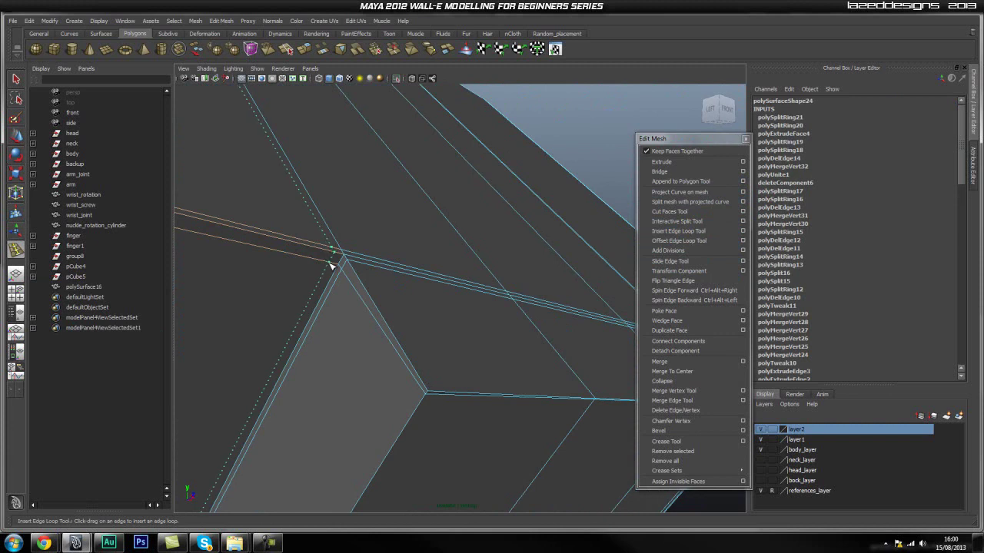
pyautogui.moveTo(335, 266); pyautogui.dragTo(338, 269)
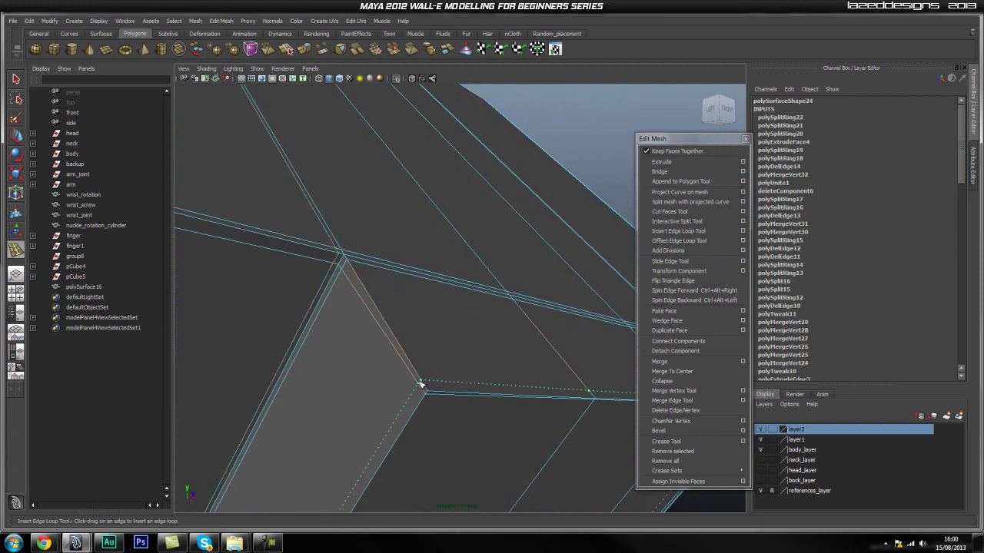
pyautogui.moveTo(422, 390); pyautogui.dragTo(474, 343)
# - Leave the edge loop tool for object mode and preview the mesh smoothed around the block
pyautogui.press('q')
pyautogui.moveTo(452, 269); pyautogui.dragTo(473, 258, button='right')
pyautogui.press('3')
pyautogui.click(498, 452)
pyautogui.keyDown('alt'); pyautogui.moveTo(499, 452); pyautogui.dragTo(392, 395); pyautogui.keyUp('alt')
pyautogui.keyDown('alt'); pyautogui.moveTo(391, 395); pyautogui.dragTo(530, 382, button='right'); pyautogui.keyUp('alt')
pyautogui.keyDown('alt'); pyautogui.moveTo(530, 382); pyautogui.dragTo(443, 382); pyautogui.keyUp('alt')
pyautogui.click(442, 381)
pyautogui.moveTo(342, 364)
pyautogui.keyDown('alt'); pyautogui.mouseDown(button='right')
pyautogui.moveTo(411, 366)
pyautogui.moveTo(353, 371)
pyautogui.mouseUp(button='right'); pyautogui.keyUp('alt')
pyautogui.press('1')
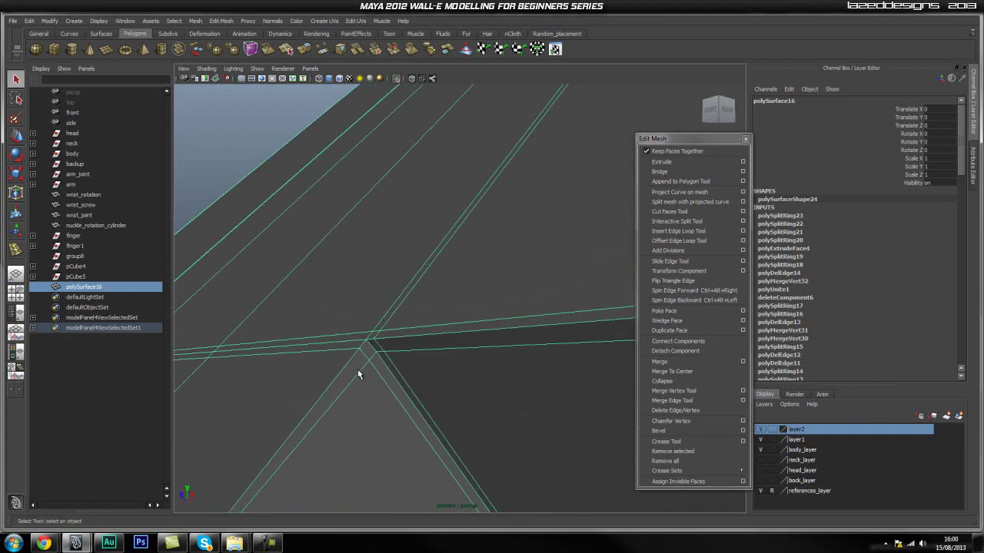
# - Compare the smoothed and unsmoothed display of the block's inner corner up close
pyautogui.keyDown('alt'); pyautogui.moveTo(367, 365); pyautogui.dragTo(429, 323); pyautogui.keyUp('alt')
pyautogui.keyDown('alt'); pyautogui.moveTo(379, 350); pyautogui.dragTo(430, 347); pyautogui.keyUp('alt')
pyautogui.press('3')
pyautogui.press('1')
pyautogui.press('3')
pyautogui.press('1')
pyautogui.press('3')
pyautogui.press('1')
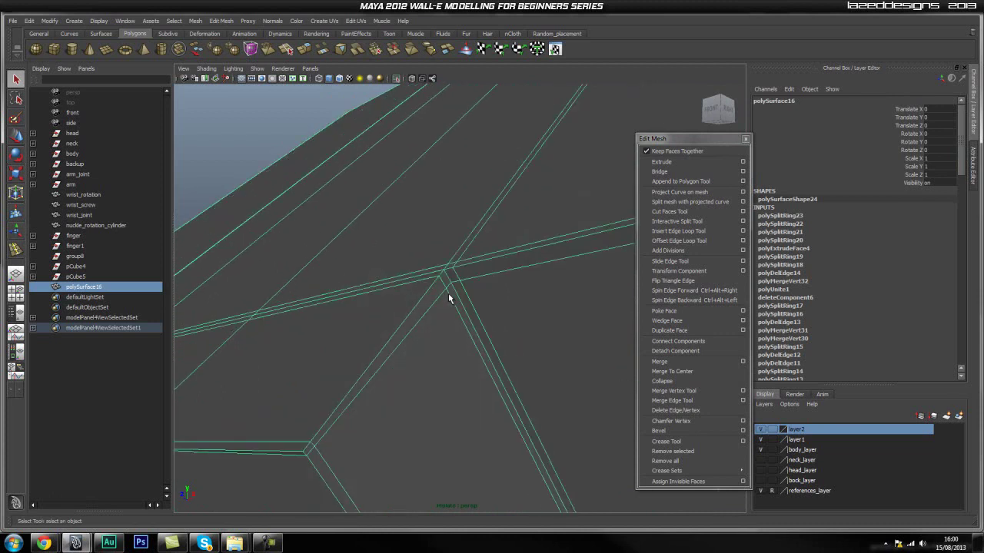
# - Insert supporting edge loops across the block's front face, close to its side edge
pyautogui.keyDown('alt'); pyautogui.moveTo(411, 360); pyautogui.dragTo(577, 293); pyautogui.keyUp('alt')
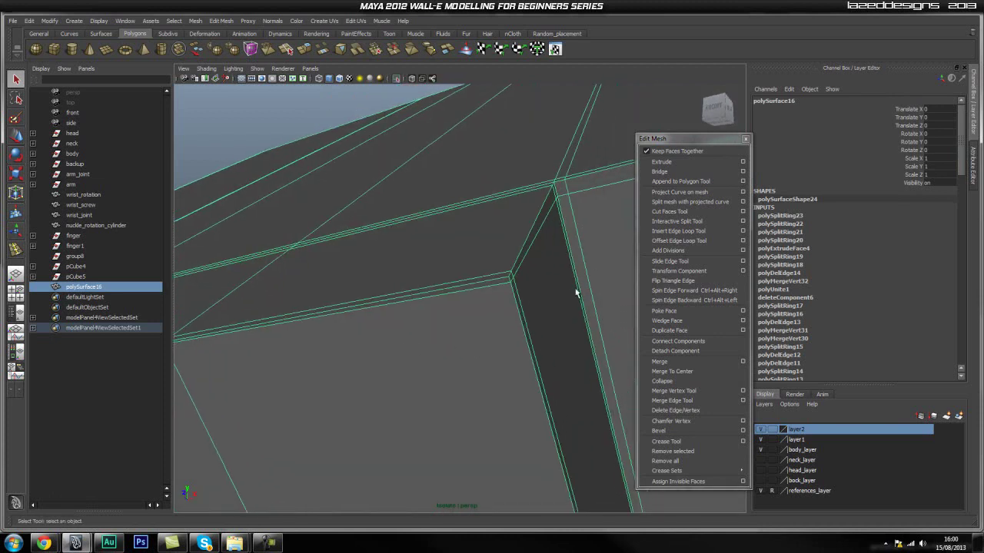
pyautogui.click(678, 231)
pyautogui.click(500, 282)
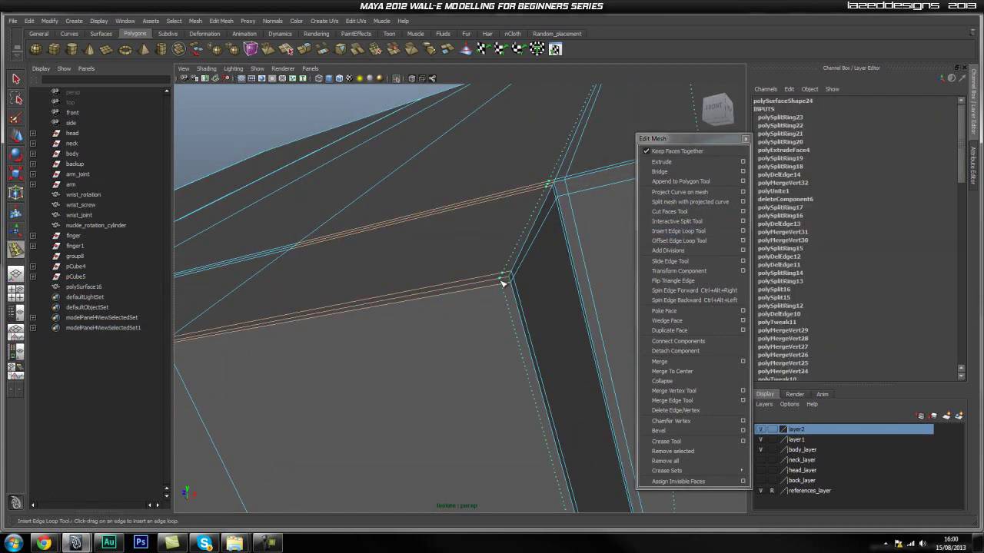
pyautogui.moveTo(503, 283); pyautogui.dragTo(504, 280)
# - Return to object mode and inspect the smoothed lower end and block of the part
pyautogui.scroll(-4, 511, 271)
pyautogui.keyDown('alt'); pyautogui.moveTo(403, 271); pyautogui.dragTo(403, 233); pyautogui.keyUp('alt')
pyautogui.press('q')
pyautogui.moveTo(494, 226); pyautogui.dragTo(522, 210, button='right')
pyautogui.click(521, 210)
pyautogui.scroll(-6, 518, 222)
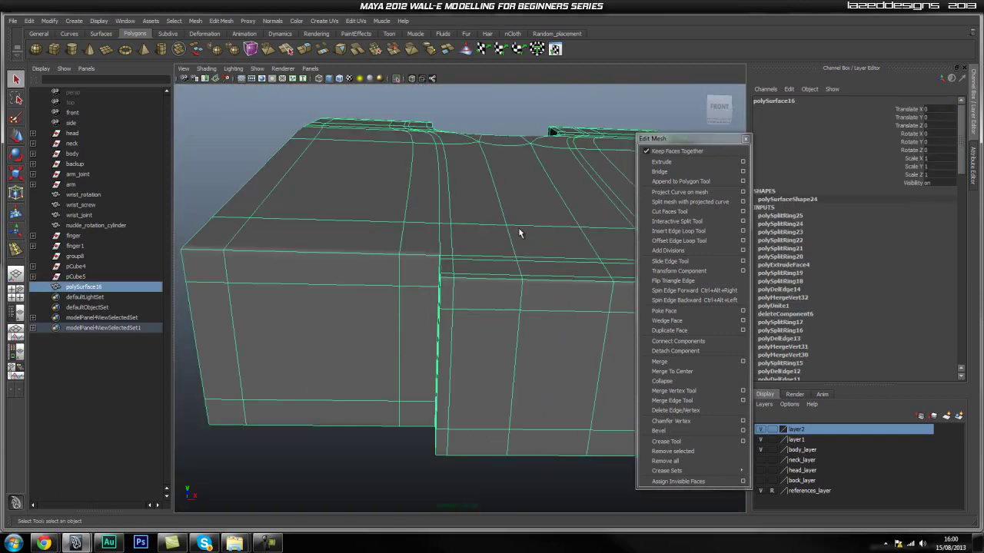
pyautogui.click(348, 454)
pyautogui.keyDown('alt'); pyautogui.moveTo(349, 454); pyautogui.dragTo(538, 289); pyautogui.keyUp('alt')
# - In the side view, move the vertices at the lower end's bottom corner up and inward to make the end thinner
pyautogui.press('space')
pyautogui.keyDown('alt'); pyautogui.moveTo(460, 234); pyautogui.dragTo(451, 254, button='middle'); pyautogui.keyUp('alt')
pyautogui.click(430, 279)
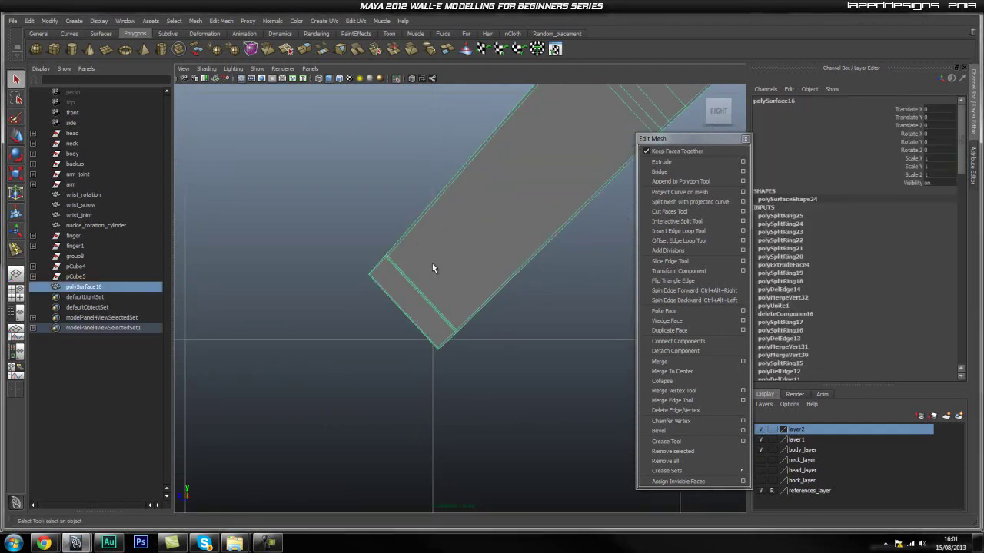
pyautogui.rightClick(442, 266)
pyautogui.click(406, 266)
pyautogui.moveTo(322, 222); pyautogui.dragTo(351, 286)
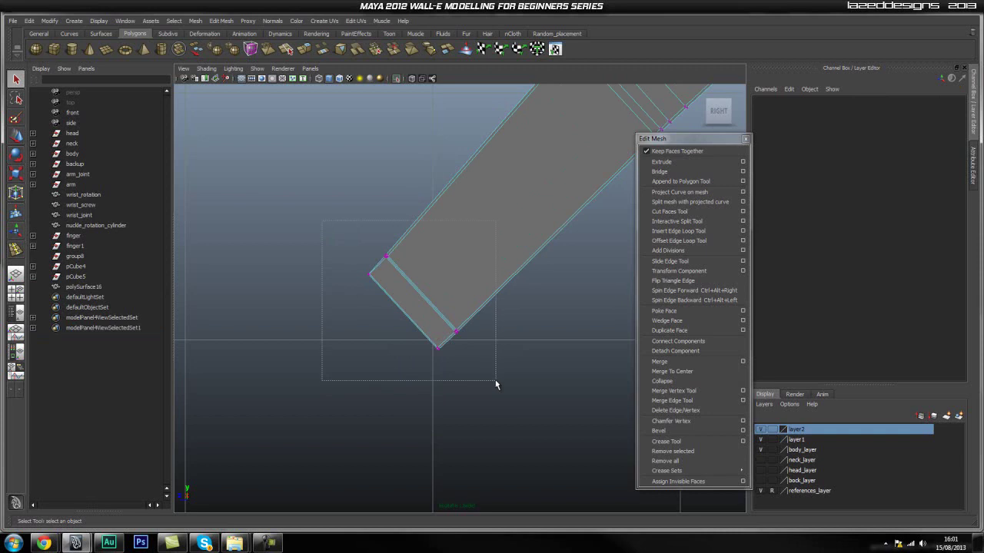
pyautogui.moveTo(473, 380); pyautogui.dragTo(476, 379)
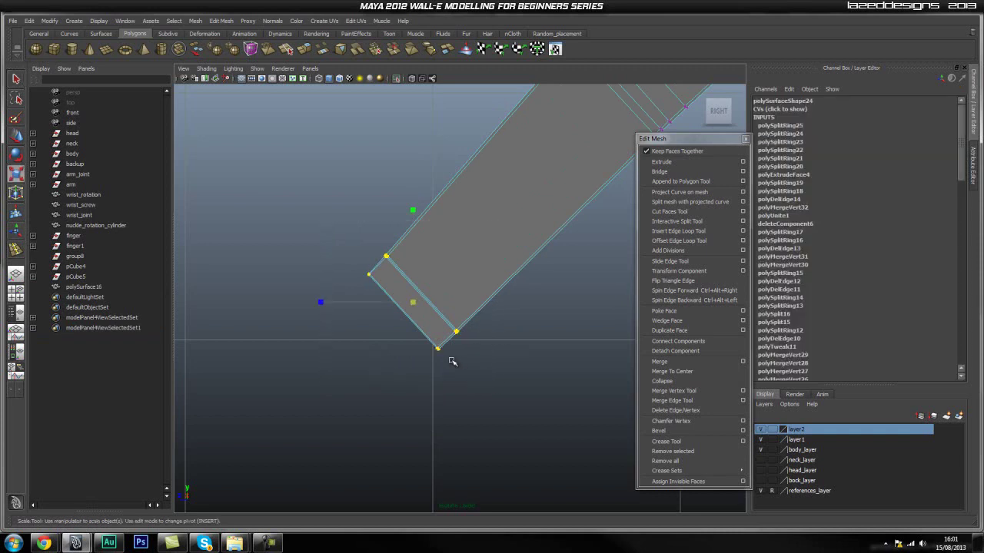
pyautogui.click(481, 363)
pyautogui.moveTo(419, 365); pyautogui.dragTo(421, 365)
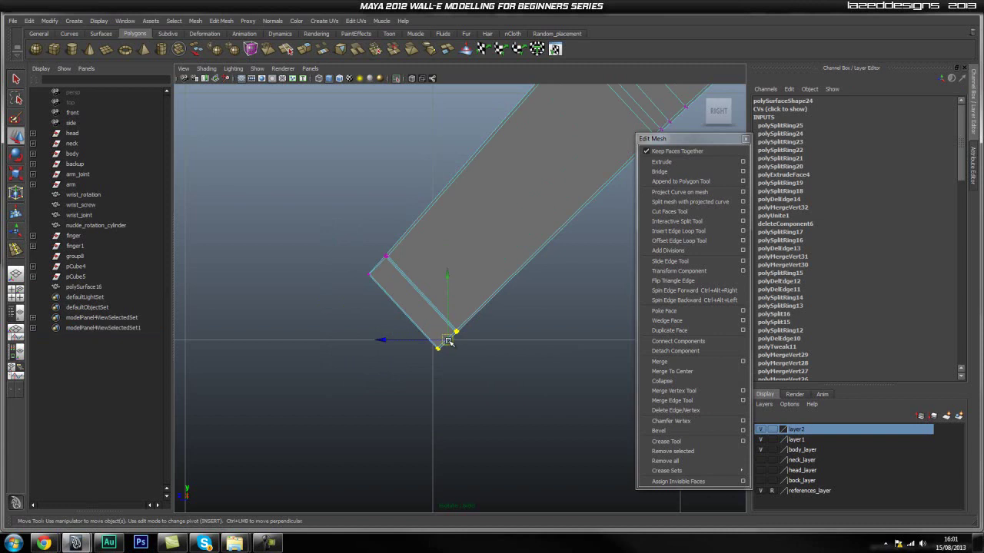
pyautogui.moveTo(448, 338); pyautogui.dragTo(428, 324)
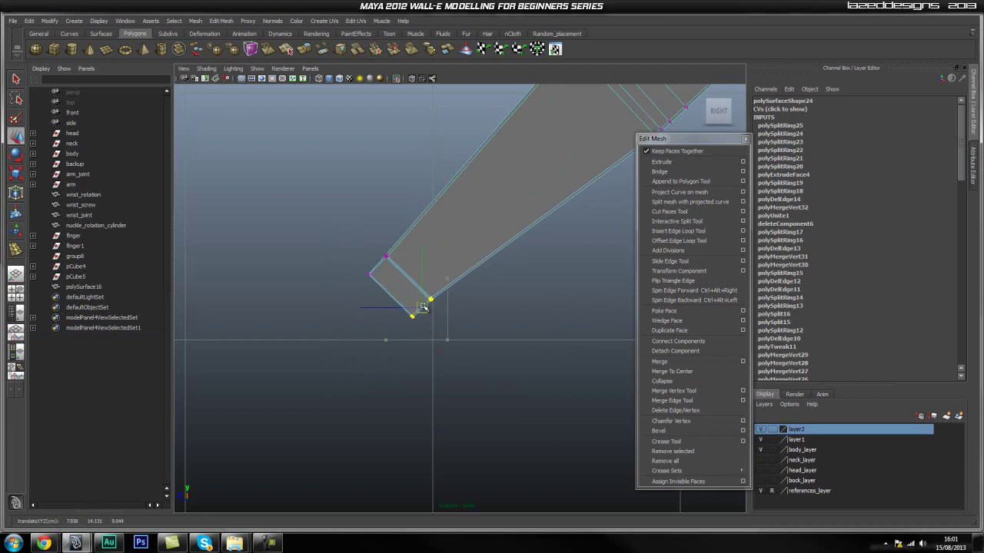
# - Return to object mode in the perspective view and inspect the thinned lower end
pyautogui.click(435, 253)
pyautogui.moveTo(435, 253); pyautogui.dragTo(465, 242, button='right')
pyautogui.click(463, 244)
pyautogui.press('space')
pyautogui.moveTo(427, 266); pyautogui.dragTo(429, 247)
pyautogui.keyDown('alt'); pyautogui.moveTo(429, 258); pyautogui.dragTo(507, 304); pyautogui.keyUp('alt')
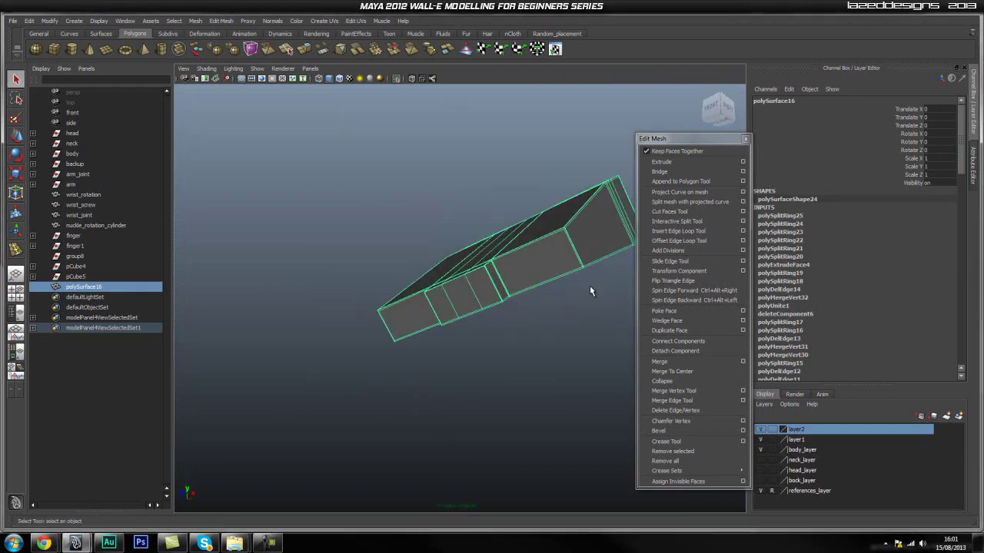
pyautogui.keyDown('alt'); pyautogui.moveTo(586, 347); pyautogui.dragTo(481, 349); pyautogui.keyUp('alt')
pyautogui.scroll(3, 550, 346)
pyautogui.scroll(1, 486, 346)
# - In the side view, move the vertices of the block's end face outward to lengthen the block
pyautogui.press('space')
pyautogui.keyDown('alt'); pyautogui.moveTo(404, 343); pyautogui.dragTo(447, 352, button='middle'); pyautogui.keyUp('alt')
pyautogui.keyDown('alt'); pyautogui.moveTo(448, 352); pyautogui.dragTo(722, 369, button='right'); pyautogui.keyUp('alt')
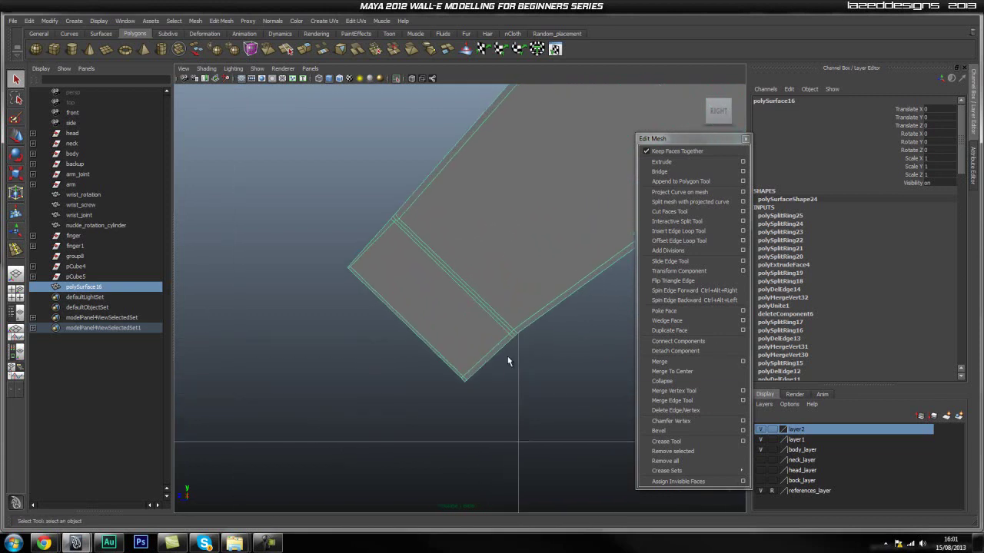
pyautogui.rightClick(479, 350)
pyautogui.click(432, 348)
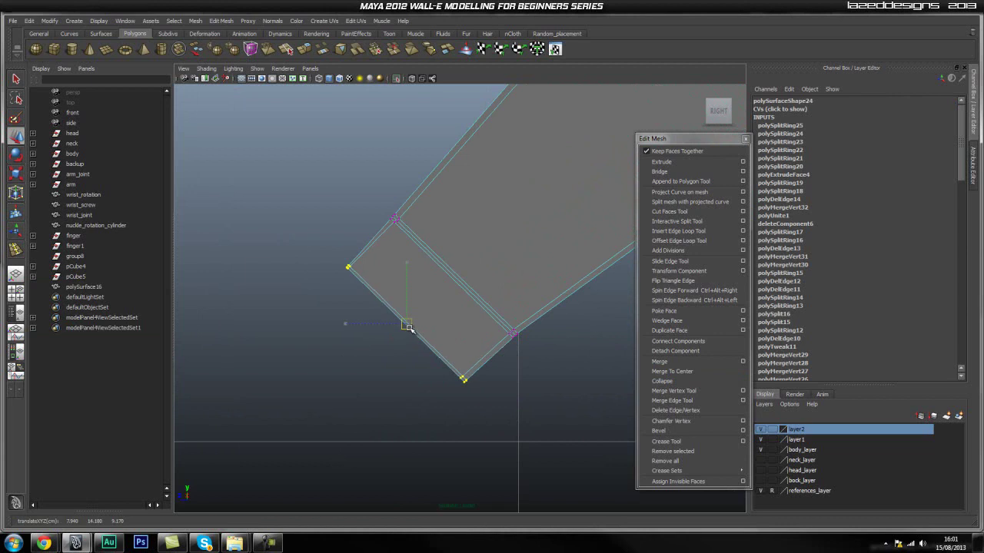
pyautogui.moveTo(410, 326); pyautogui.dragTo(397, 339)
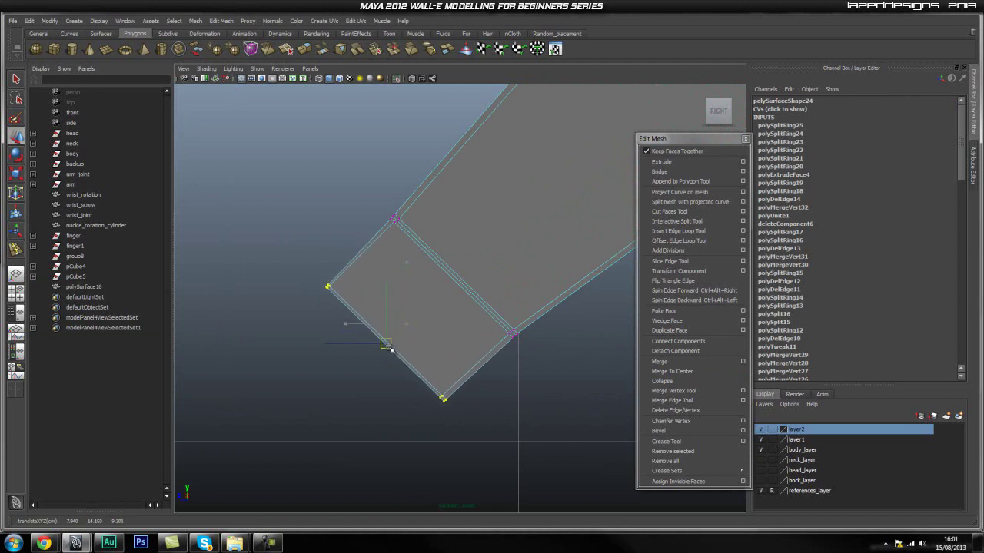
# - Return to object mode in the perspective view and examine the lengthened block from several angles
pyautogui.press('space')
pyautogui.moveTo(451, 336); pyautogui.dragTo(457, 319)
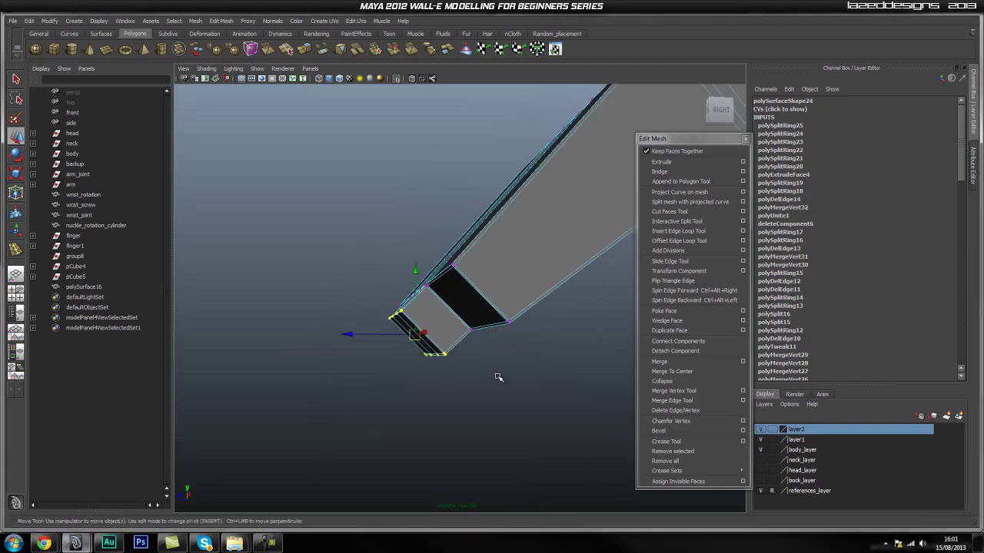
pyautogui.keyDown('alt'); pyautogui.moveTo(499, 376); pyautogui.dragTo(536, 387); pyautogui.keyUp('alt')
pyautogui.click(536, 386)
pyautogui.rightClick(530, 315)
pyautogui.moveTo(536, 315); pyautogui.dragTo(563, 305, button='right')
pyautogui.click(562, 304)
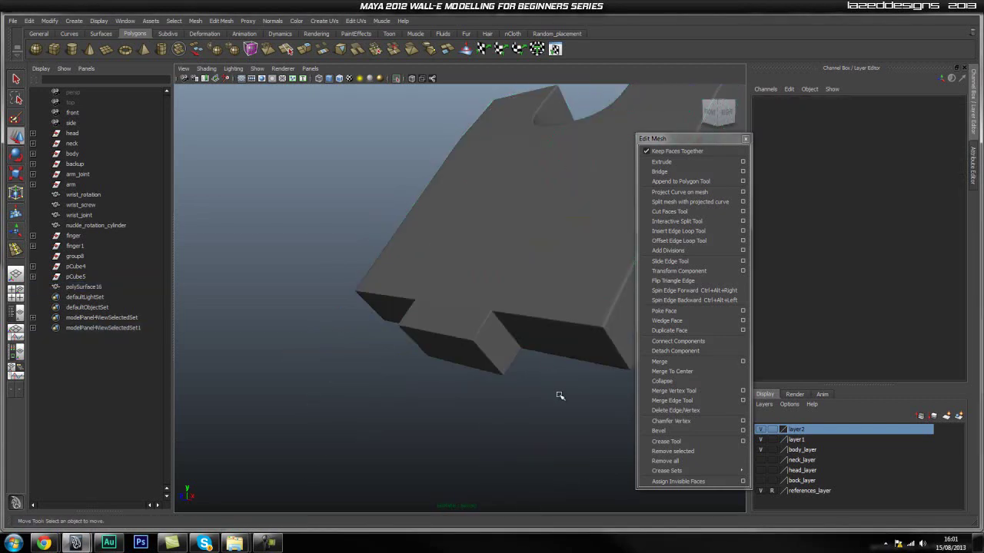
pyautogui.click(559, 395)
pyautogui.scroll(-3, 558, 394)
pyautogui.keyDown('alt'); pyautogui.moveTo(480, 385); pyautogui.dragTo(527, 318); pyautogui.keyUp('alt')
pyautogui.keyDown('alt'); pyautogui.moveTo(528, 318); pyautogui.dragTo(532, 299, button='middle'); pyautogui.keyUp('alt')
pyautogui.keyDown('alt'); pyautogui.moveTo(531, 299); pyautogui.dragTo(490, 323); pyautogui.keyUp('alt')
# - Turn off the isolated view and examine how the part fits with the rest of the Wall-E model
pyautogui.click(395, 78)
pyautogui.keyDown('alt'); pyautogui.moveTo(558, 302); pyautogui.dragTo(449, 248); pyautogui.keyUp('alt')
pyautogui.keyDown('alt'); pyautogui.moveTo(483, 365); pyautogui.dragTo(487, 342); pyautogui.keyUp('alt')
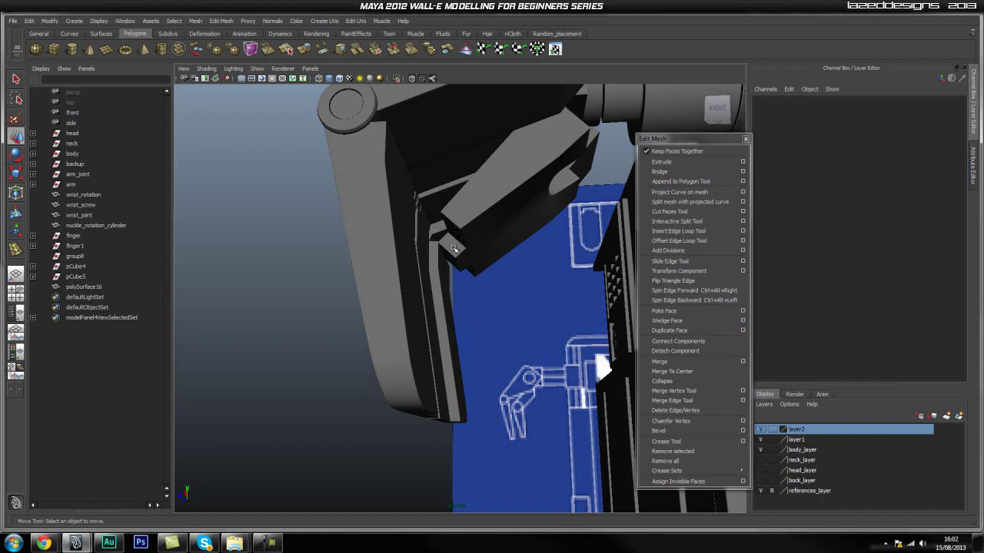
pyautogui.keyDown('alt'); pyautogui.moveTo(452, 272); pyautogui.dragTo(485, 274); pyautogui.keyUp('alt')
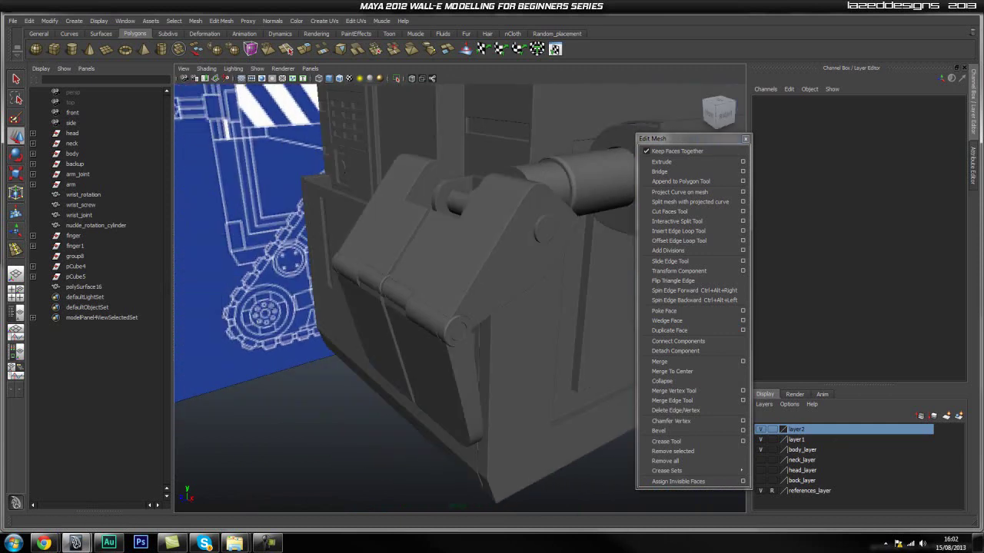